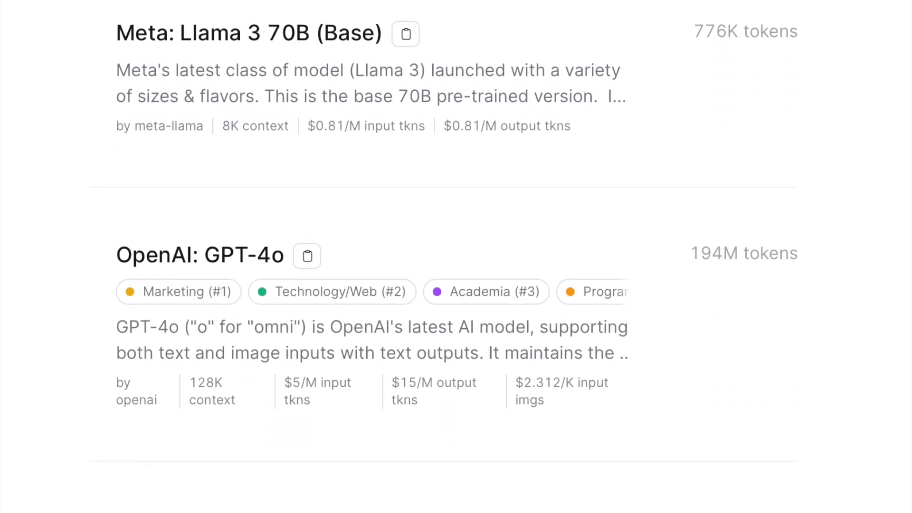
Step: Look through the models list, comparing the context sizes and the input and output token prices
{"action": "scroll", "coordinate": [456, 257], "scroll_direction": "down", "scroll_amount": 20}
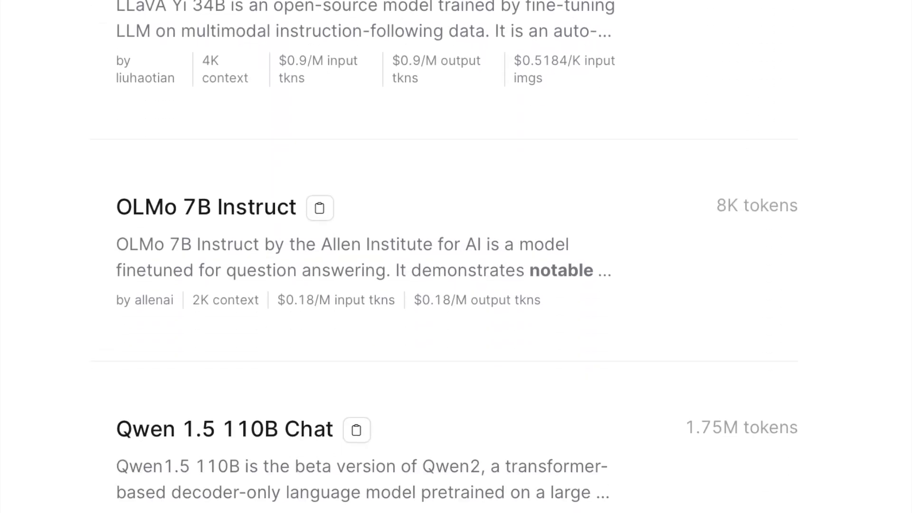
{"action": "scroll", "coordinate": [456, 257], "scroll_direction": "down", "scroll_amount": 20}
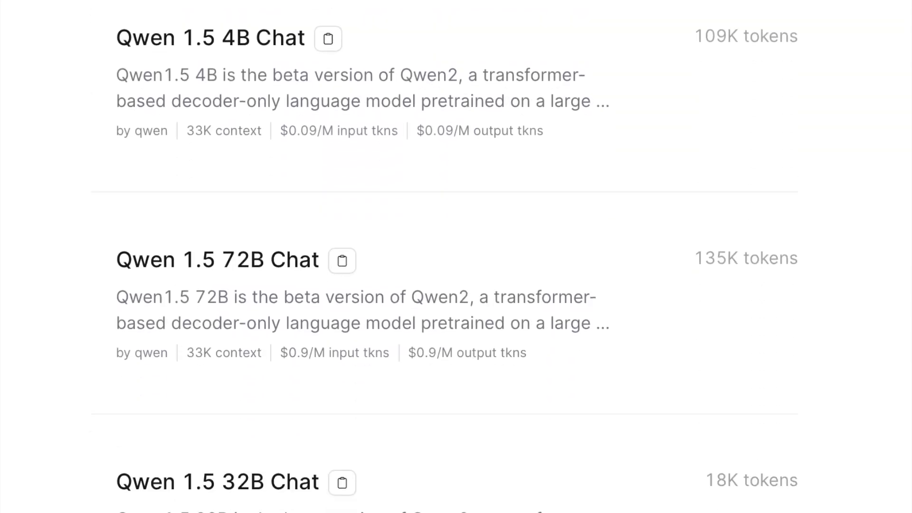
{"action": "scroll", "coordinate": [457, 257], "scroll_direction": "down", "scroll_amount": 20}
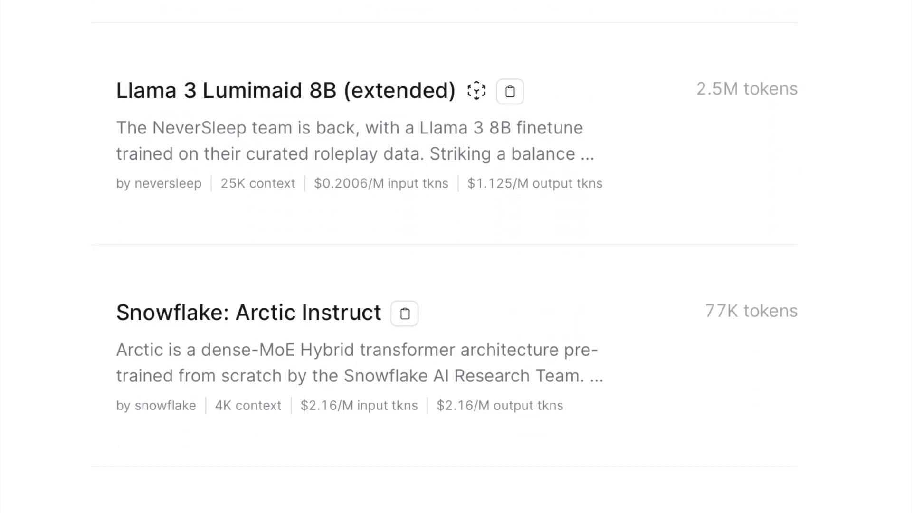
{"action": "scroll", "coordinate": [456, 256], "scroll_direction": "down", "scroll_amount": 20}
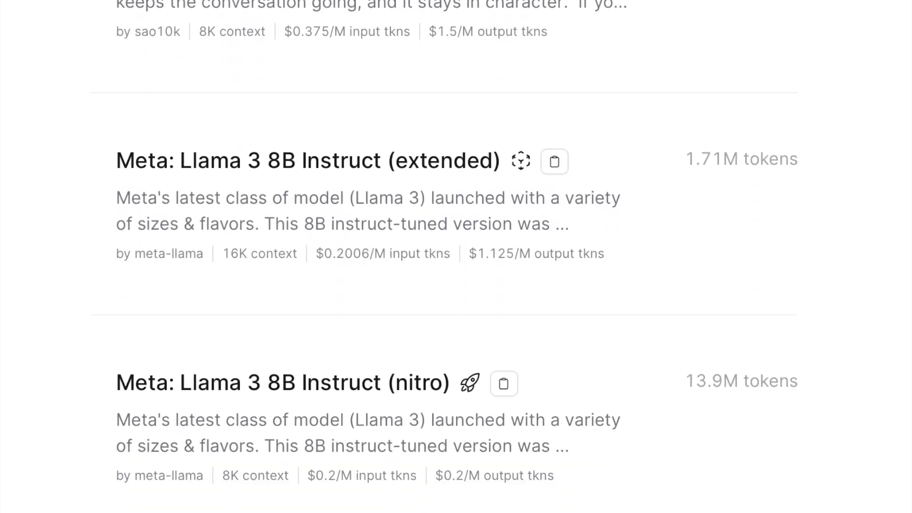
{"action": "scroll", "coordinate": [456, 256], "scroll_direction": "down", "scroll_amount": 15}
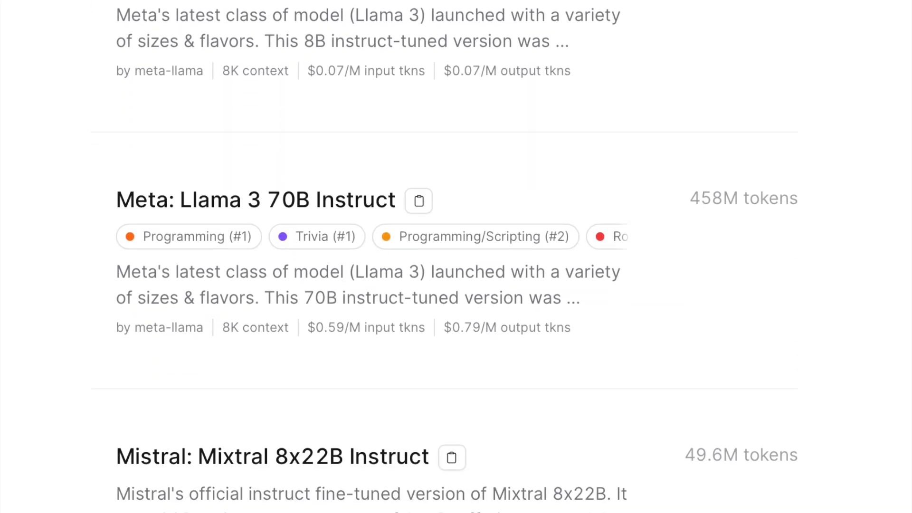
{"action": "scroll", "coordinate": [456, 257], "scroll_direction": "down", "scroll_amount": 10}
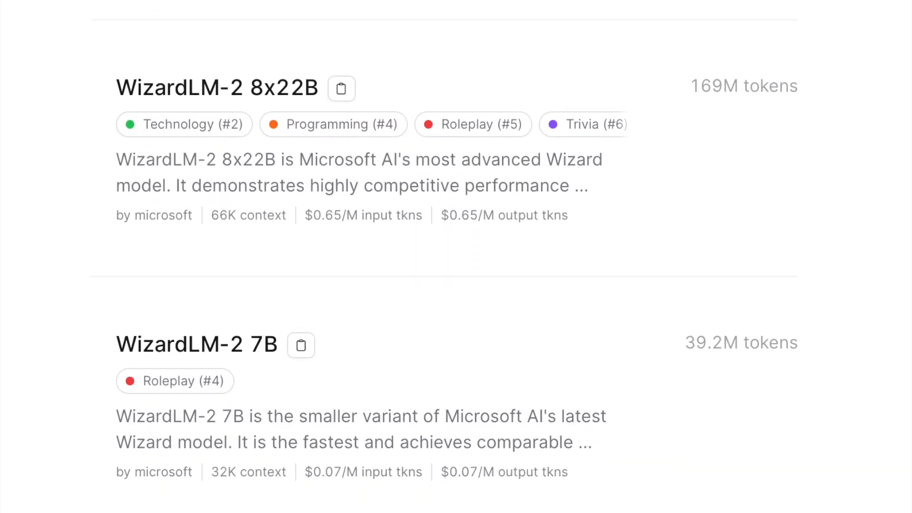
{"action": "scroll", "coordinate": [456, 257], "scroll_direction": "down", "scroll_amount": 2}
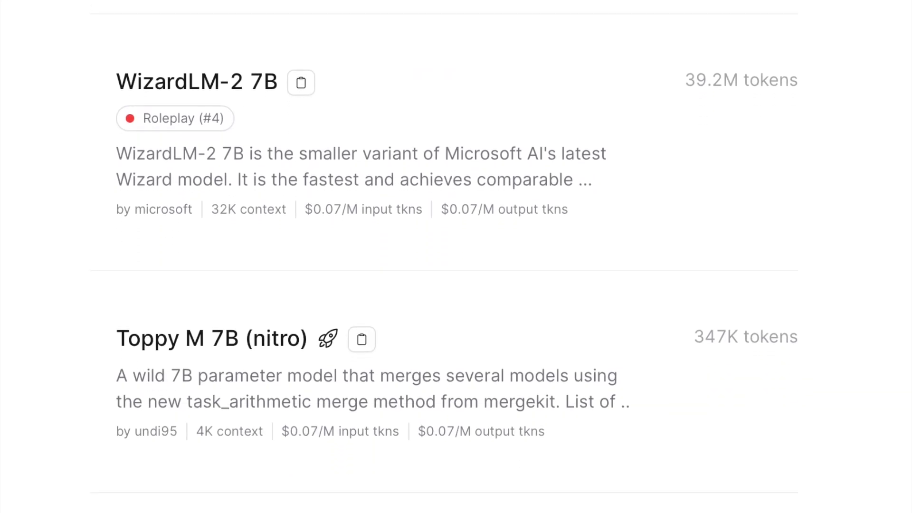
Step: Switch to the LLM Demo app and review the chat answers on its standard and streaming pages
{"action": "left_click", "coordinate": [159, 231]}
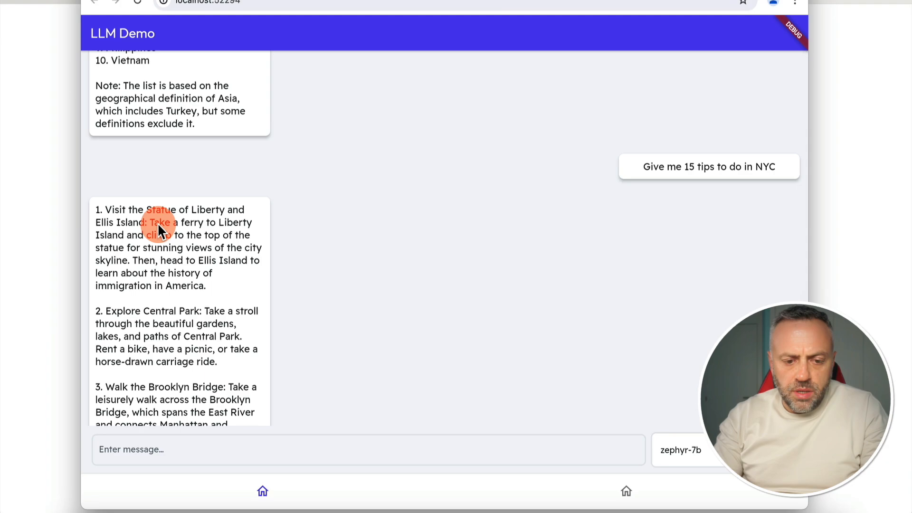
{"action": "scroll", "coordinate": [291, 251], "scroll_direction": "down", "scroll_amount": 20}
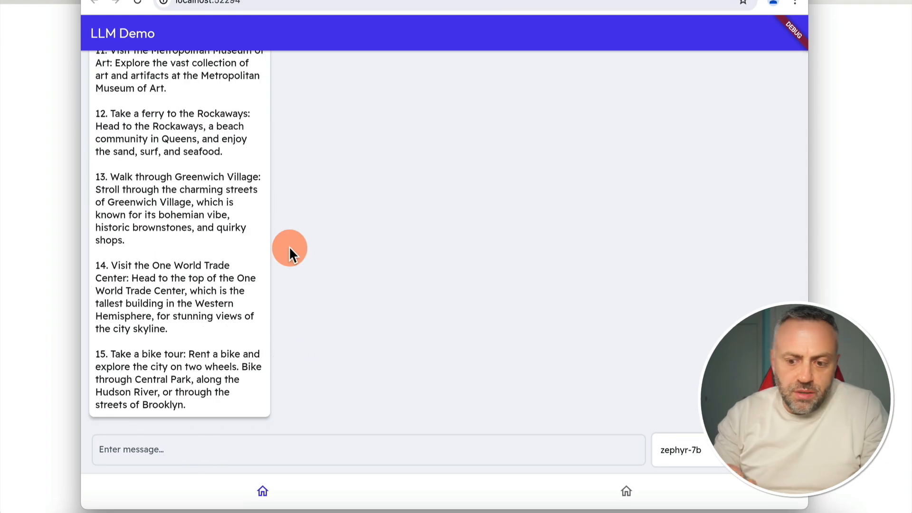
{"action": "scroll", "coordinate": [336, 277], "scroll_direction": "up", "scroll_amount": 18}
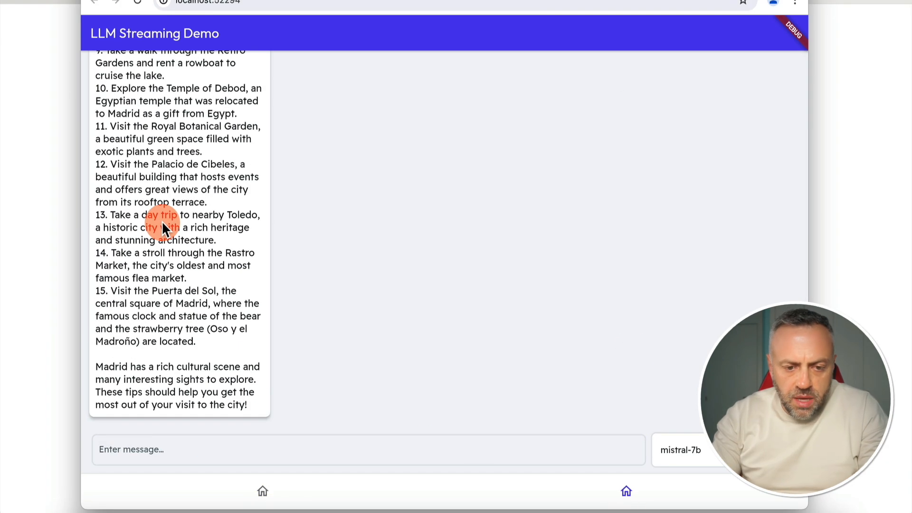
{"action": "scroll", "coordinate": [171, 229], "scroll_direction": "up", "scroll_amount": 8}
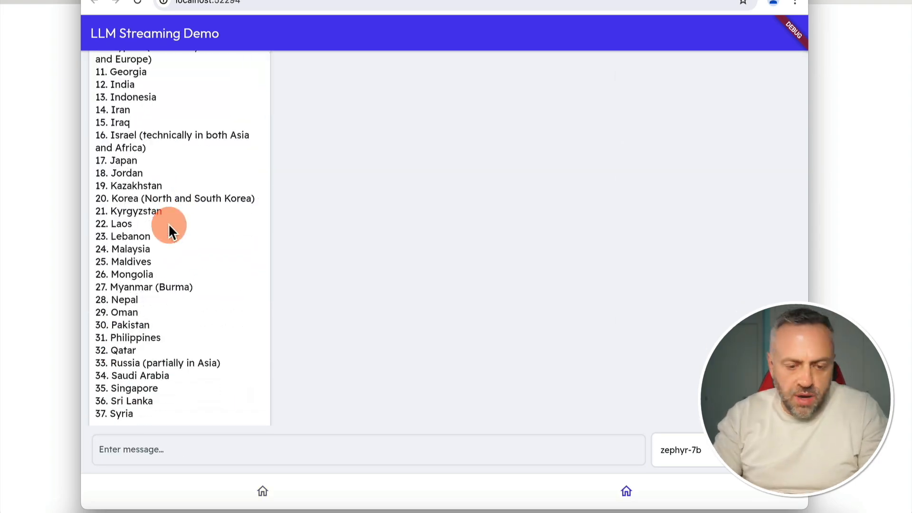
{"action": "scroll", "coordinate": [295, 246], "scroll_direction": "up", "scroll_amount": 5}
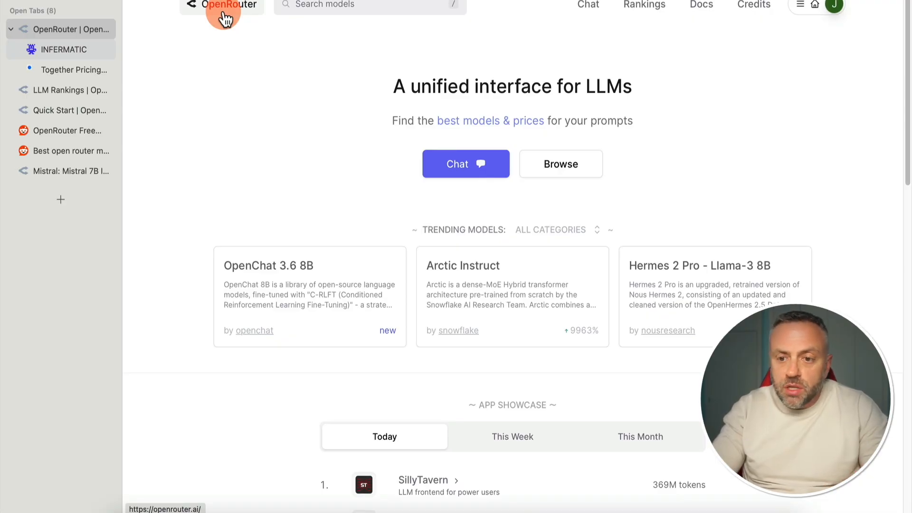
Step: View the Infermatic site and the Together pricing page, and return to the OpenRouter home page
{"action": "left_click", "coordinate": [77, 50]}
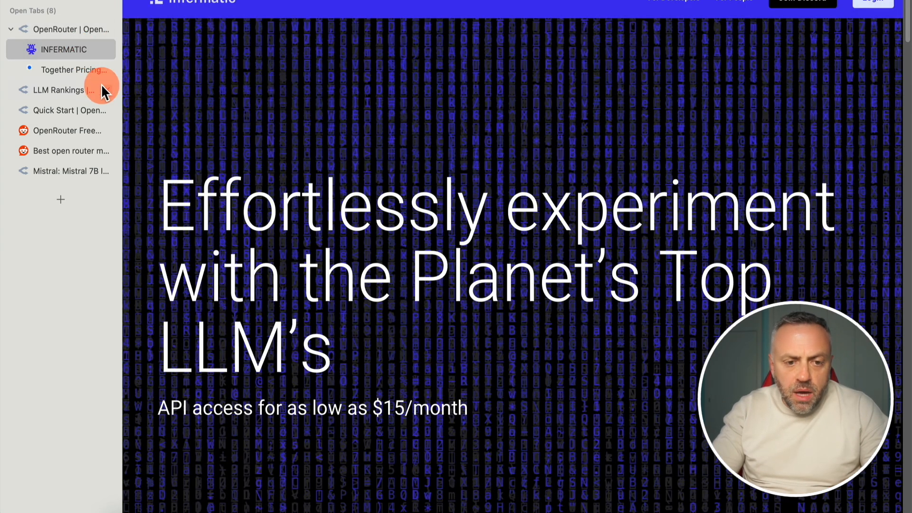
{"action": "left_click", "coordinate": [69, 71]}
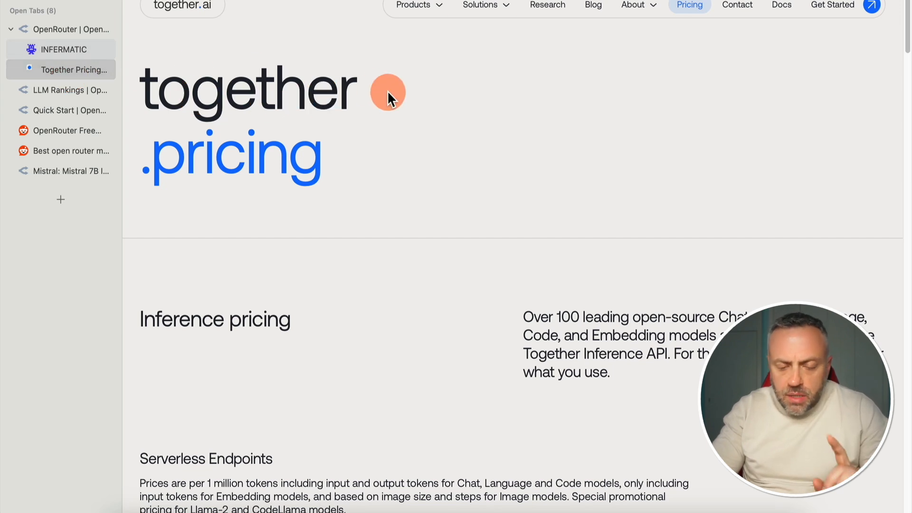
{"action": "left_click", "coordinate": [62, 30]}
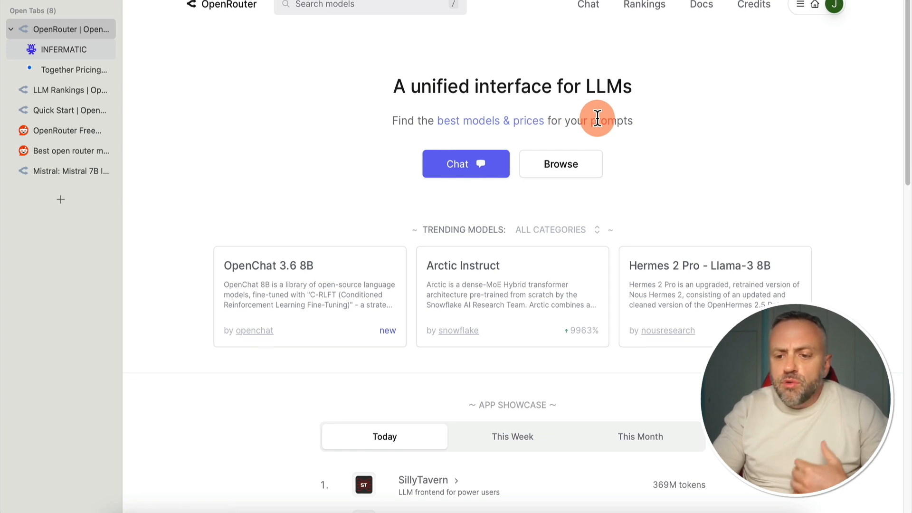
Step: Browse OpenRouter's full models list and sort it by Top Weekly
{"action": "left_click", "coordinate": [565, 170]}
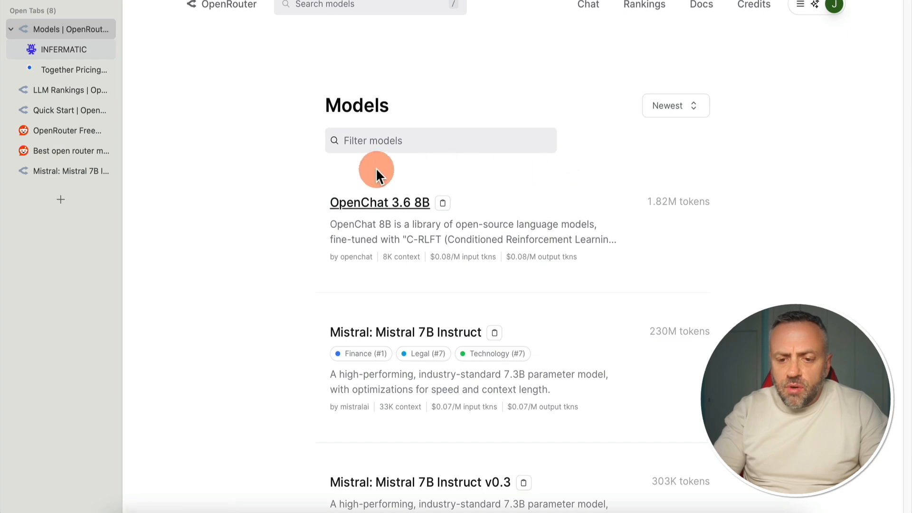
{"action": "scroll", "coordinate": [300, 255], "scroll_direction": "down", "scroll_amount": 1}
{"action": "scroll", "coordinate": [300, 255], "scroll_direction": "up", "scroll_amount": 1}
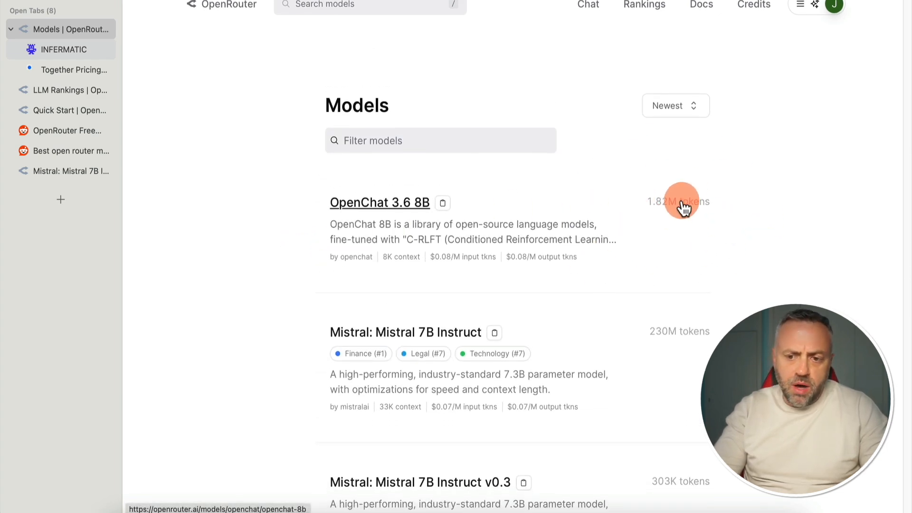
{"action": "left_click", "coordinate": [682, 112]}
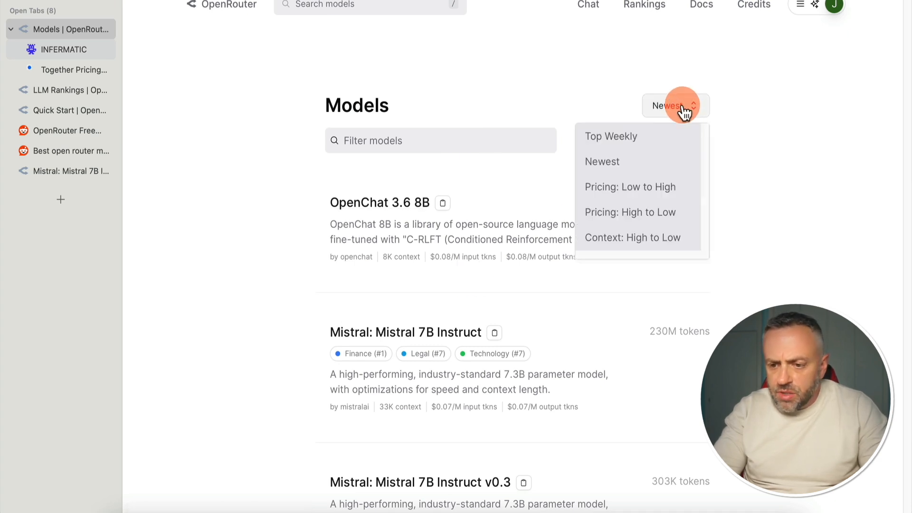
{"action": "left_click", "coordinate": [635, 144]}
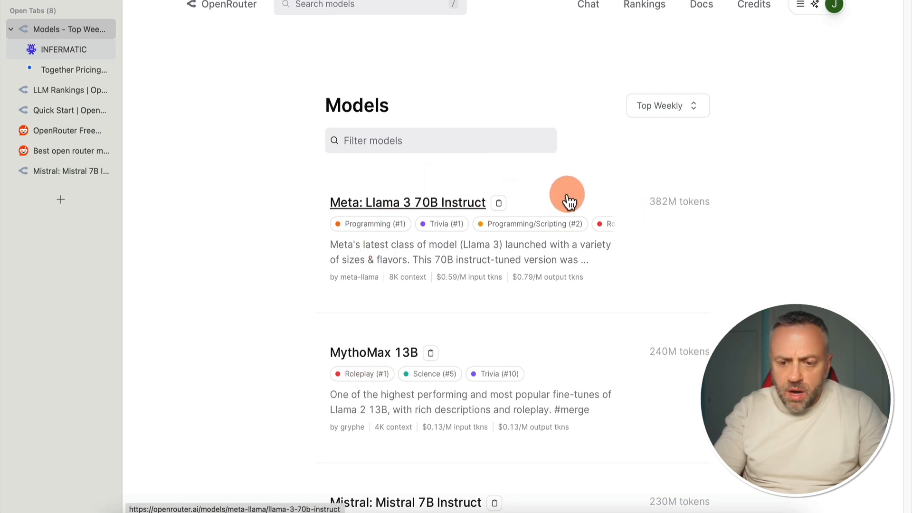
Step: Sort the models by Pricing: Low to High and look over the cheapest entries
{"action": "left_click", "coordinate": [680, 112]}
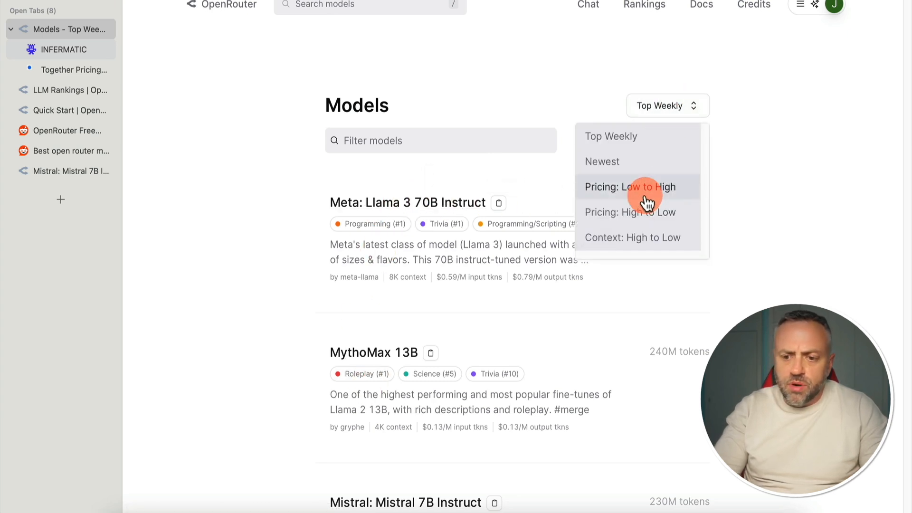
{"action": "left_click", "coordinate": [661, 195]}
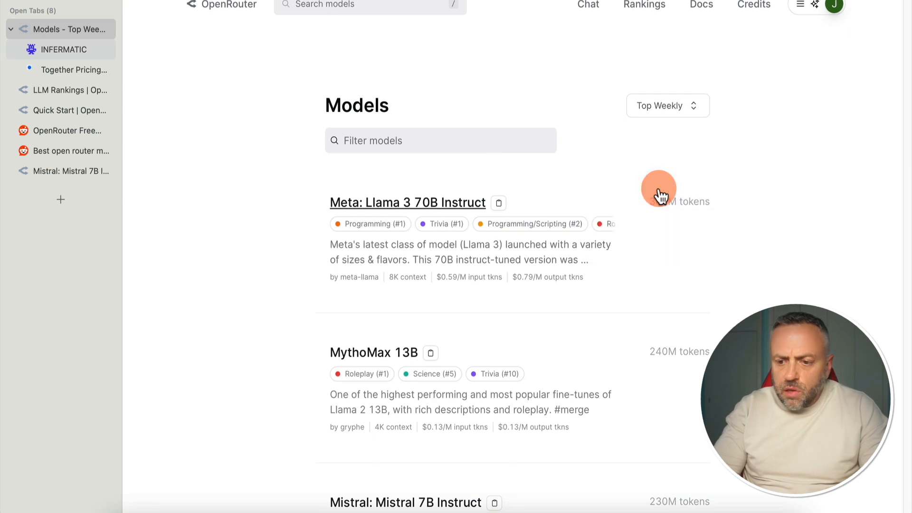
{"action": "left_click", "coordinate": [397, 210]}
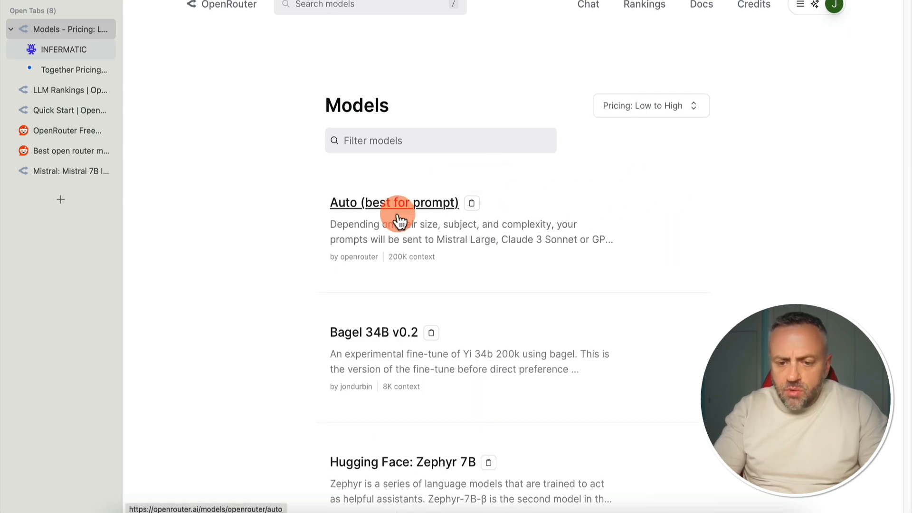
{"action": "scroll", "coordinate": [398, 224], "scroll_direction": "down", "scroll_amount": 1}
{"action": "scroll", "coordinate": [397, 224], "scroll_direction": "down", "scroll_amount": 1}
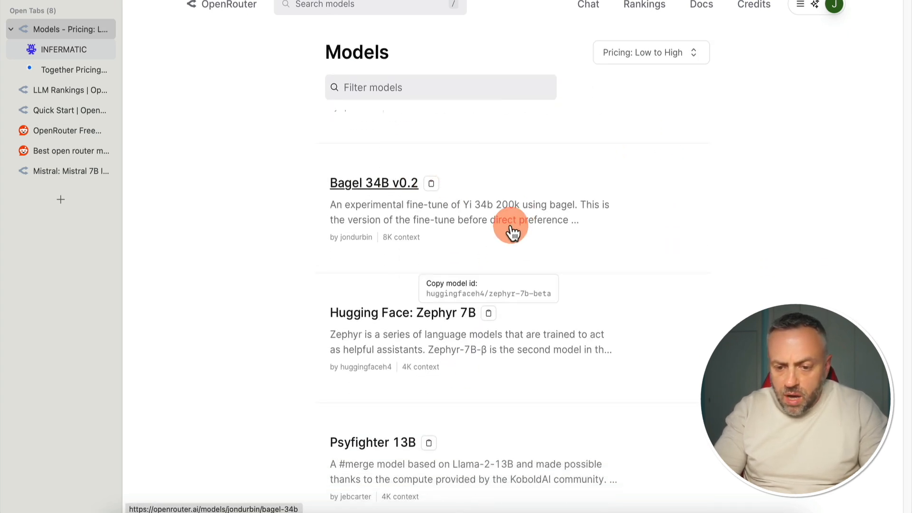
{"action": "scroll", "coordinate": [603, 152], "scroll_direction": "up", "scroll_amount": 3}
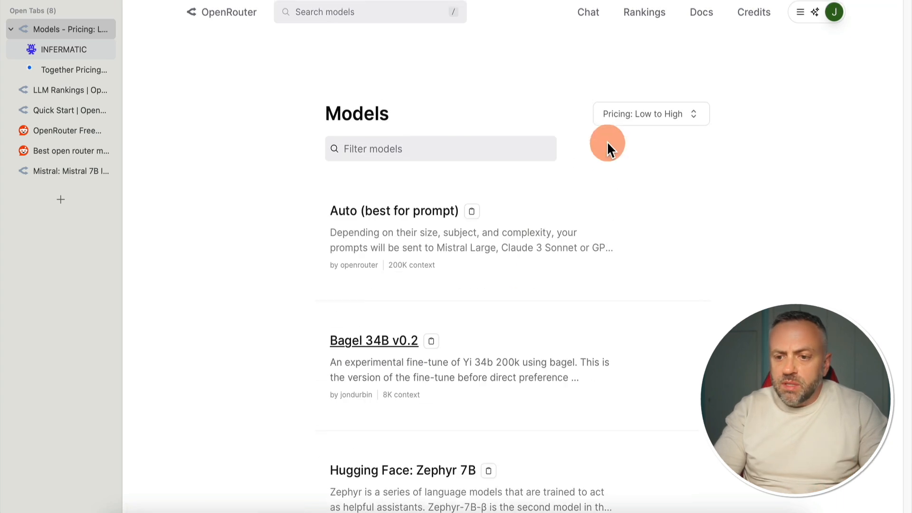
Step: Sort the models list by Context: High to Low
{"action": "left_click", "coordinate": [664, 113]}
{"action": "scroll", "coordinate": [641, 205], "scroll_direction": "down", "scroll_amount": 1}
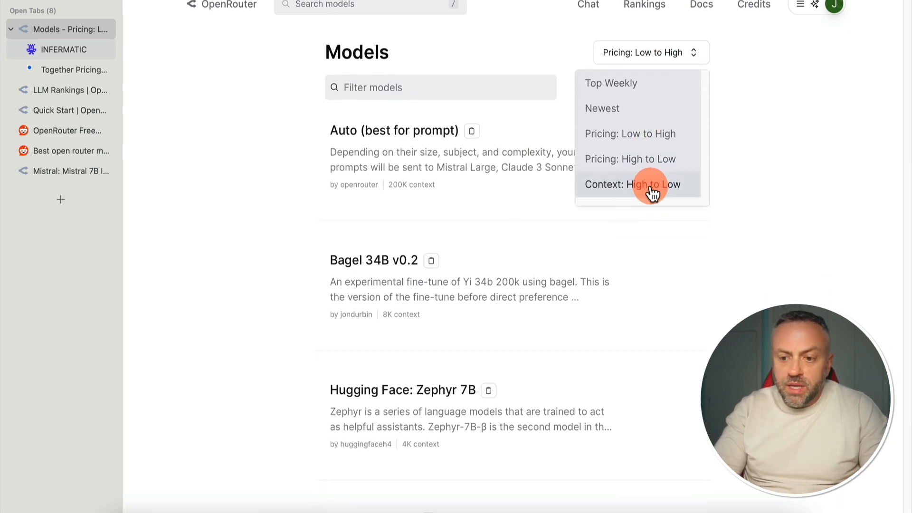
{"action": "left_click", "coordinate": [656, 186]}
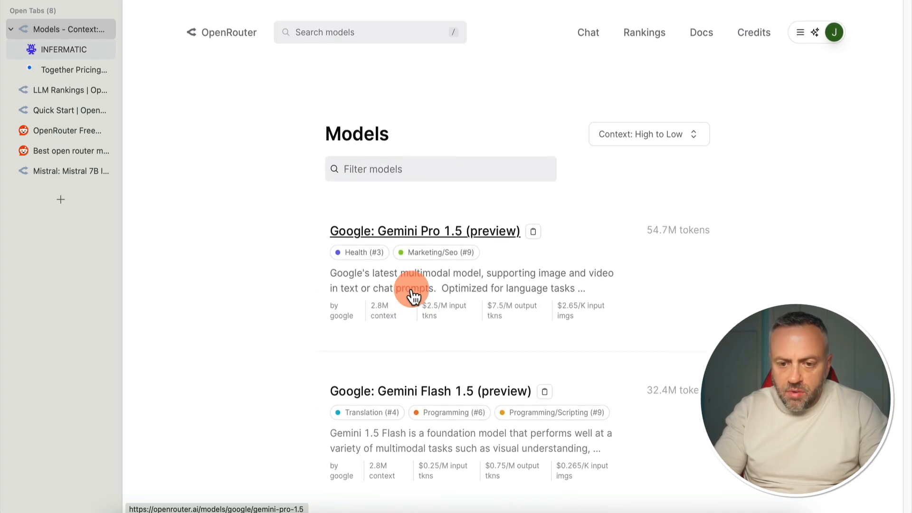
Step: Filter the models by "google" and look through the matching models
{"action": "left_click", "coordinate": [405, 139]}
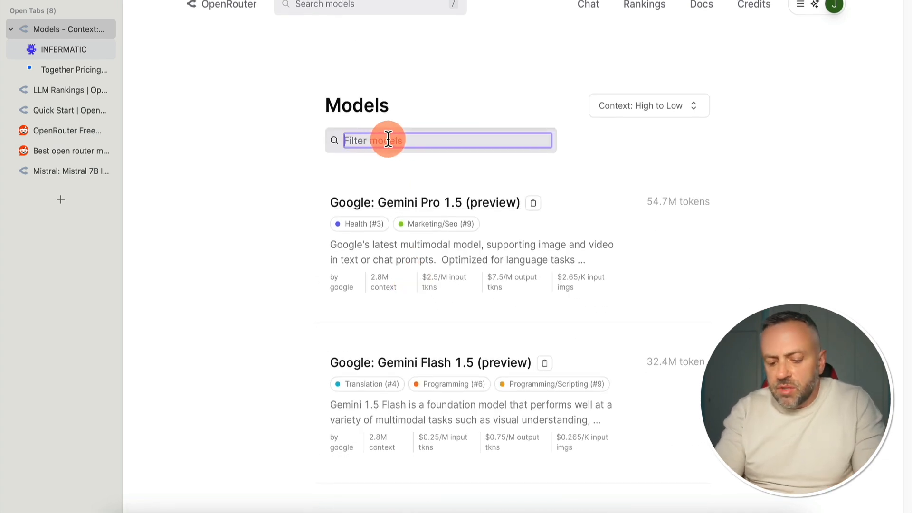
{"action": "type", "text": "google"}
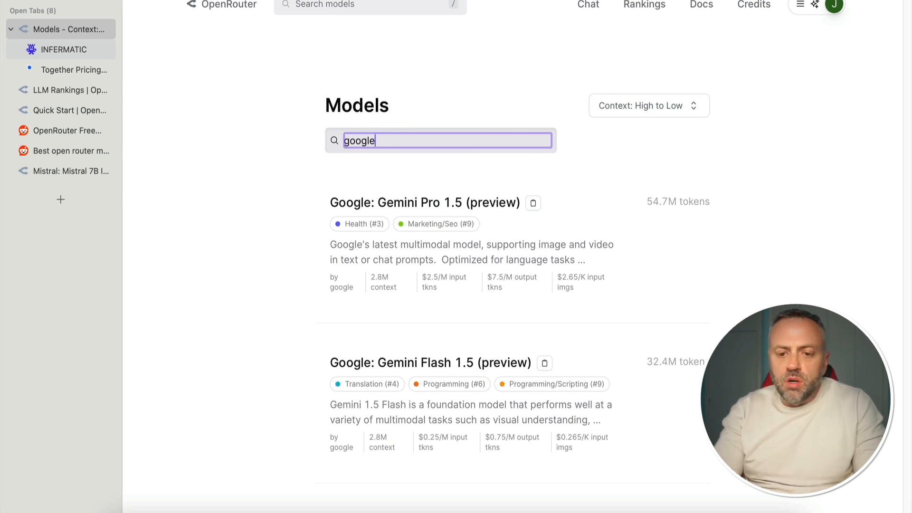
{"action": "left_click", "coordinate": [393, 141]}
{"action": "left_click", "coordinate": [390, 146]}
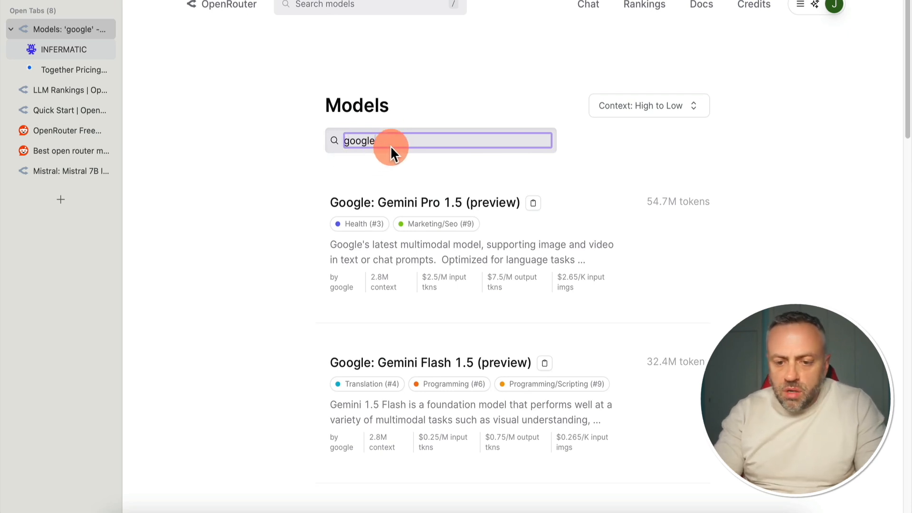
{"action": "scroll", "coordinate": [369, 361], "scroll_direction": "down", "scroll_amount": 3}
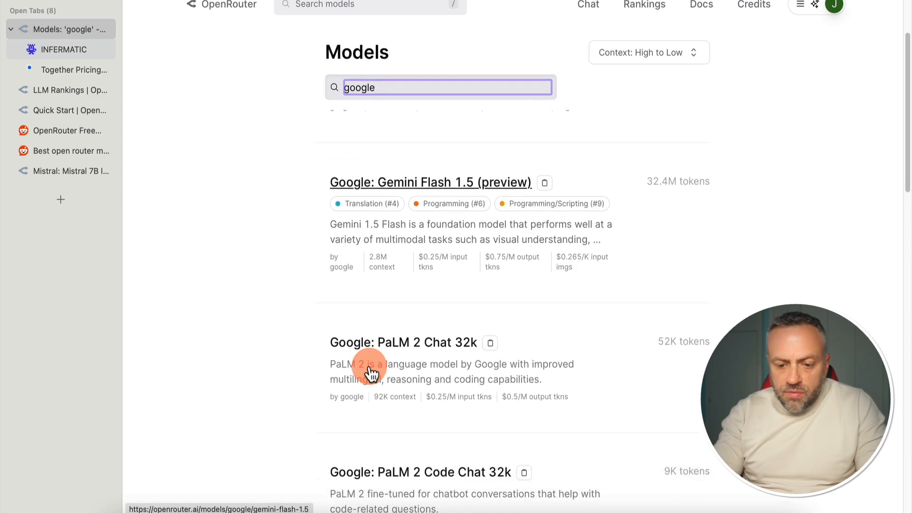
{"action": "scroll", "coordinate": [369, 361], "scroll_direction": "up", "scroll_amount": 3}
{"action": "scroll", "coordinate": [370, 371], "scroll_direction": "down", "scroll_amount": 10}
{"action": "scroll", "coordinate": [370, 371], "scroll_direction": "up", "scroll_amount": 10}
Step: Replace the models filter with "openai" and compare the context sizes and token prices of the matching models
{"action": "left_click", "coordinate": [368, 138]}
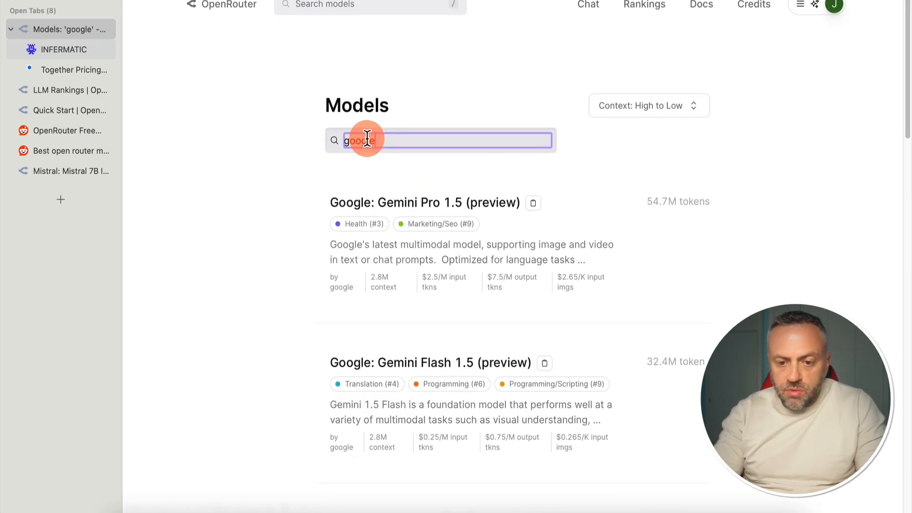
{"action": "type", "text": "openai"}
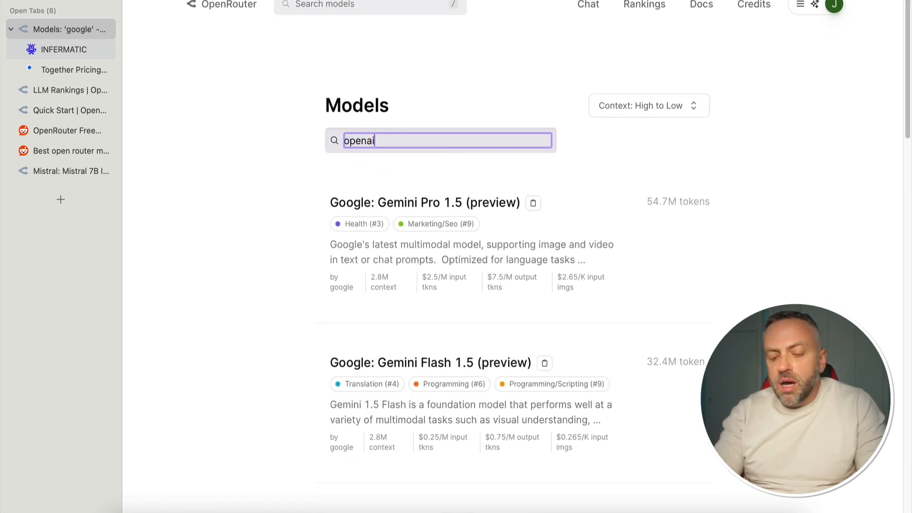
{"action": "scroll", "coordinate": [361, 332], "scroll_direction": "down", "scroll_amount": 2}
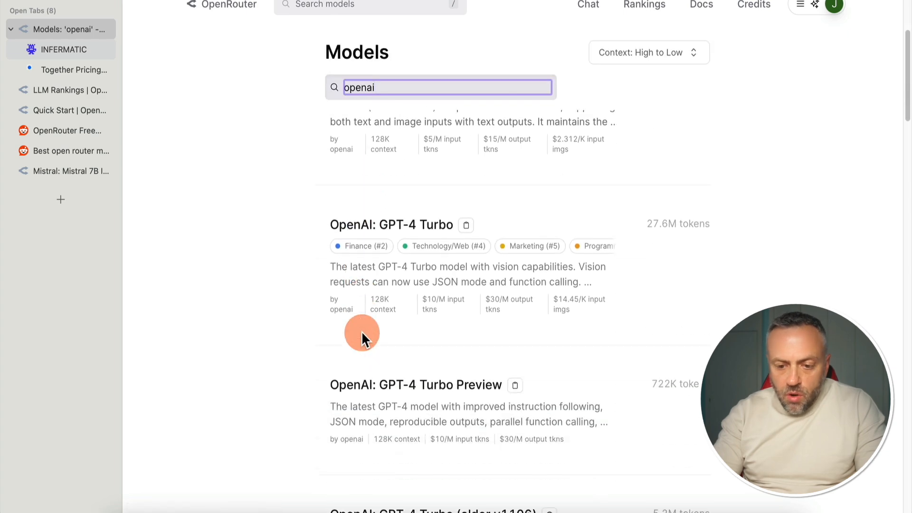
{"action": "scroll", "coordinate": [361, 331], "scroll_direction": "up", "scroll_amount": 2}
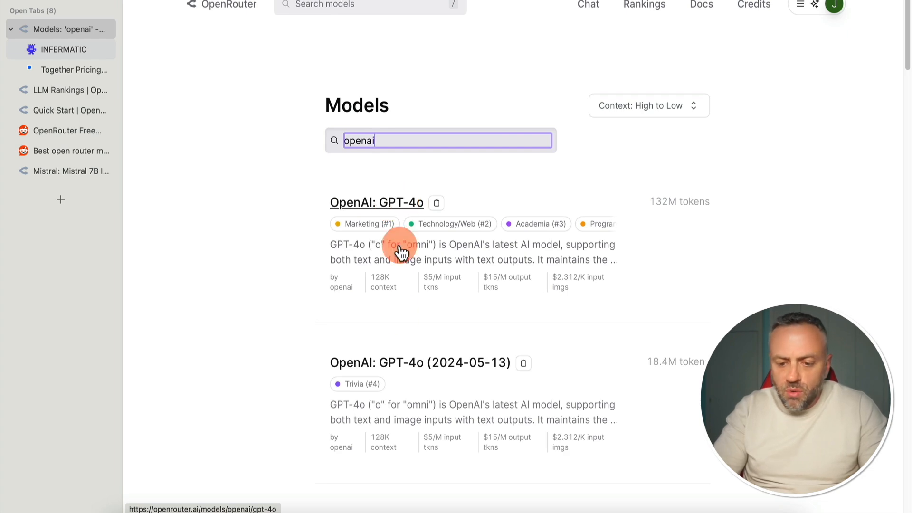
{"action": "scroll", "coordinate": [422, 368], "scroll_direction": "down", "scroll_amount": 2}
{"action": "scroll", "coordinate": [422, 370], "scroll_direction": "down", "scroll_amount": 3}
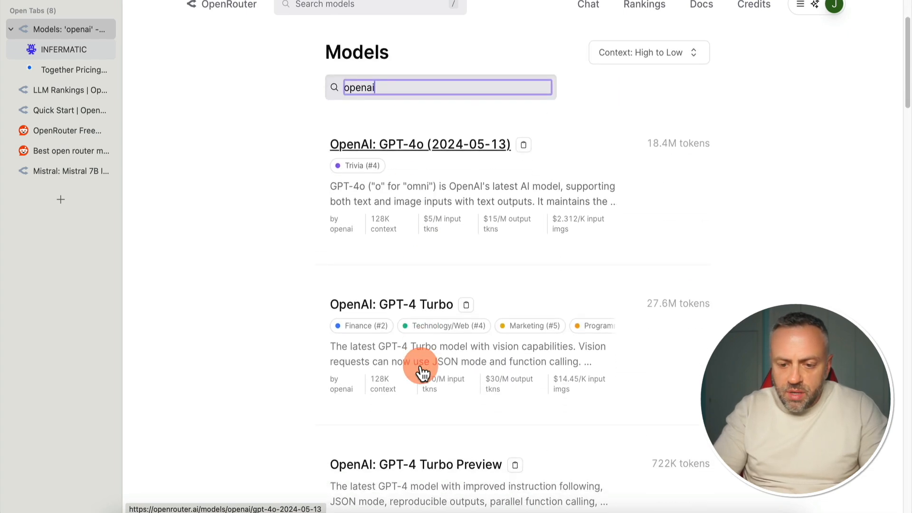
Step: Look through the models matching "openai" and open the details page of OpenAI: GPT-4o
{"action": "scroll", "coordinate": [415, 308], "scroll_direction": "down", "scroll_amount": 18}
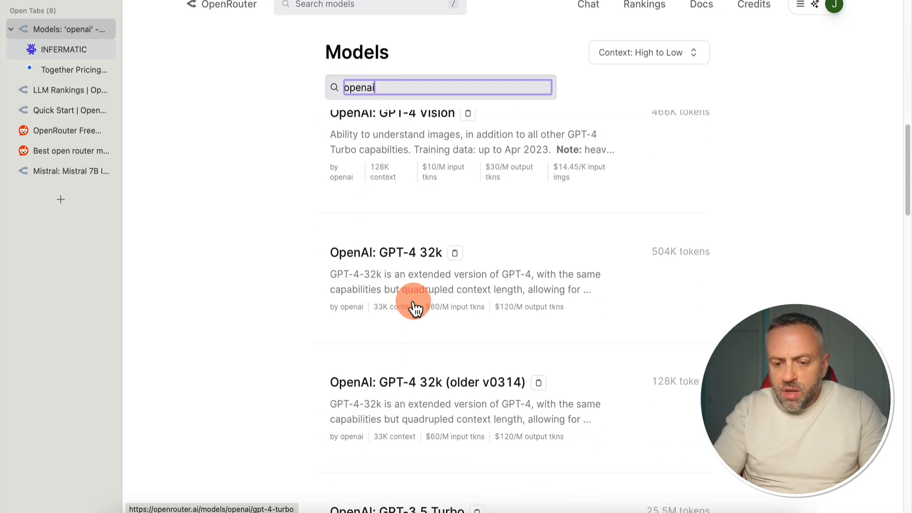
{"action": "scroll", "coordinate": [414, 308], "scroll_direction": "up", "scroll_amount": 20}
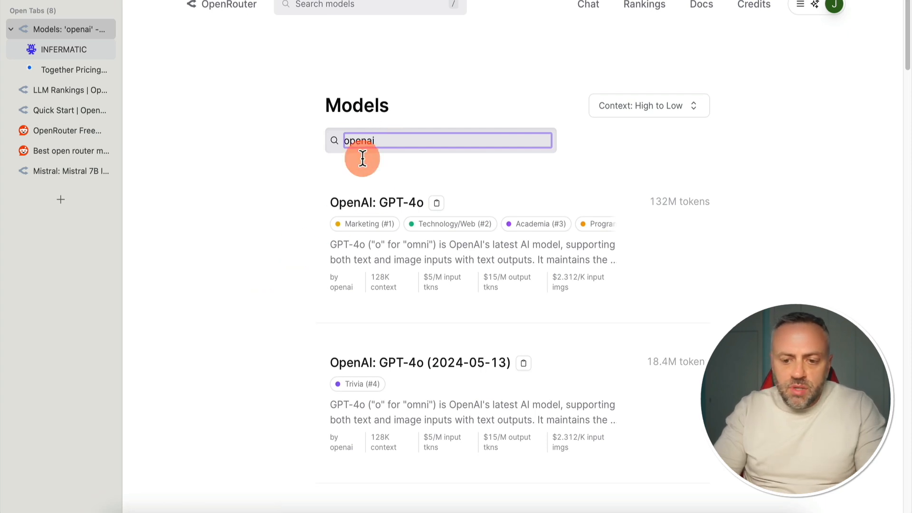
{"action": "scroll", "coordinate": [279, 274], "scroll_direction": "down", "scroll_amount": 3}
{"action": "scroll", "coordinate": [278, 270], "scroll_direction": "up", "scroll_amount": 3}
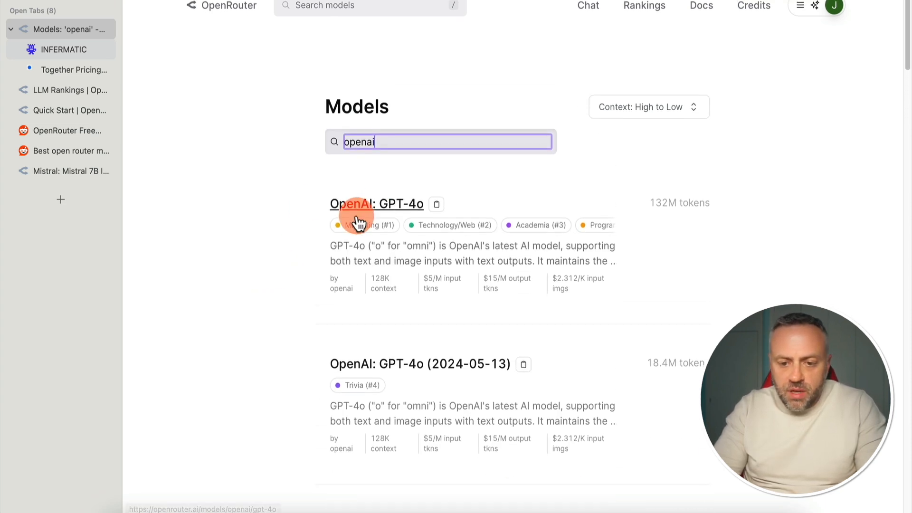
{"action": "left_click", "coordinate": [384, 205]}
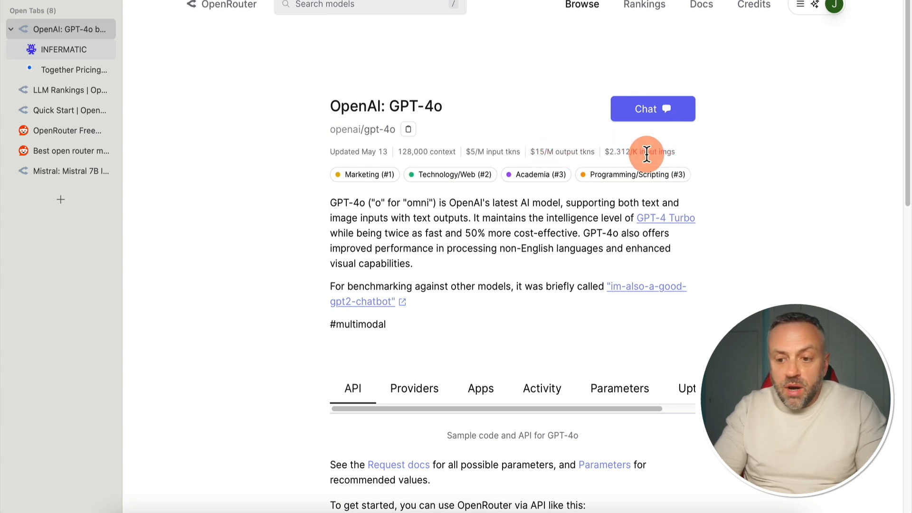
Step: Examine the TypeScript API sample for GPT-4o, highlighting the whole request and the model value openai/gpt-4o
{"action": "scroll", "coordinate": [521, 216], "scroll_direction": "down", "scroll_amount": 5}
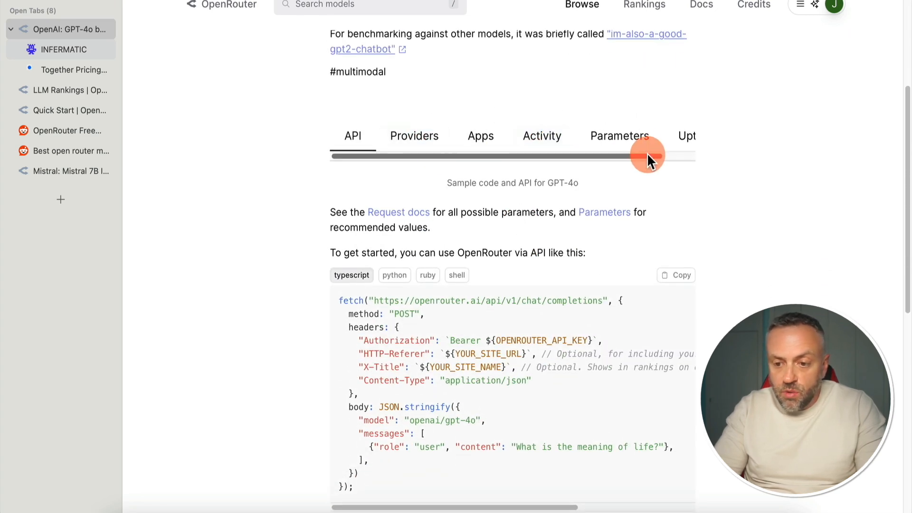
{"action": "left_click_drag", "start_coordinate": [647, 155], "coordinate": [589, 157]}
{"action": "scroll", "coordinate": [248, 289], "scroll_direction": "down", "scroll_amount": 2}
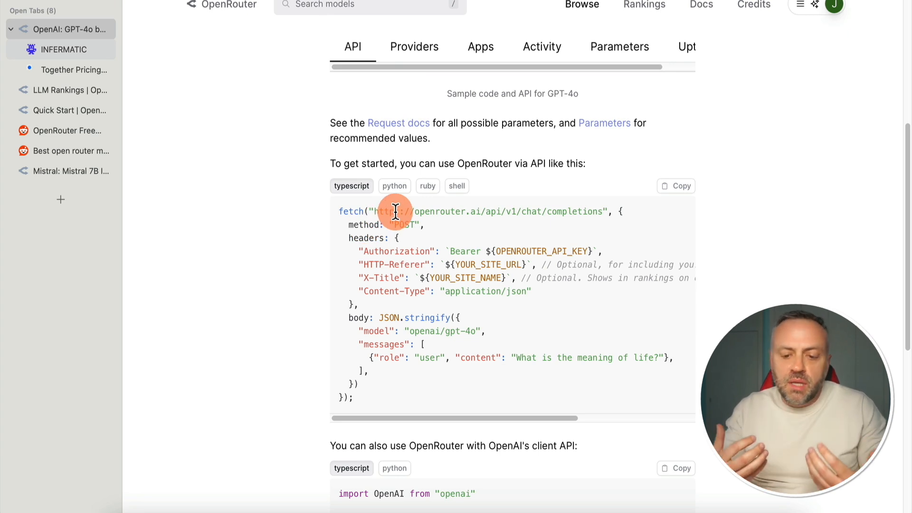
{"action": "left_click_drag", "start_coordinate": [358, 400], "coordinate": [339, 211]}
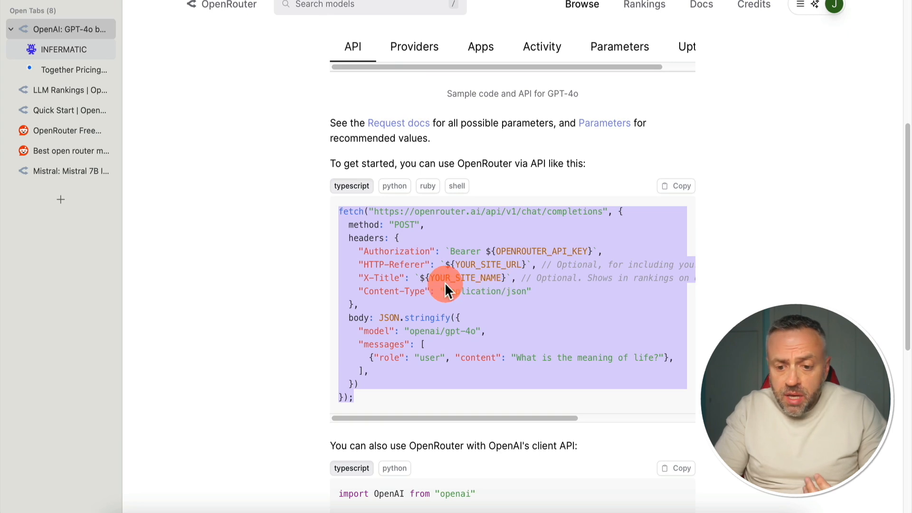
{"action": "left_click", "coordinate": [412, 332]}
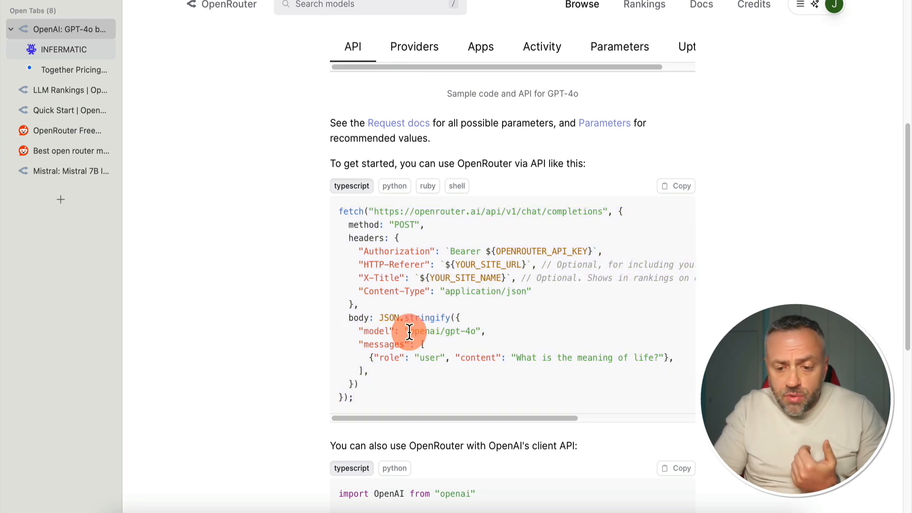
{"action": "left_click_drag", "start_coordinate": [409, 331], "coordinate": [475, 333]}
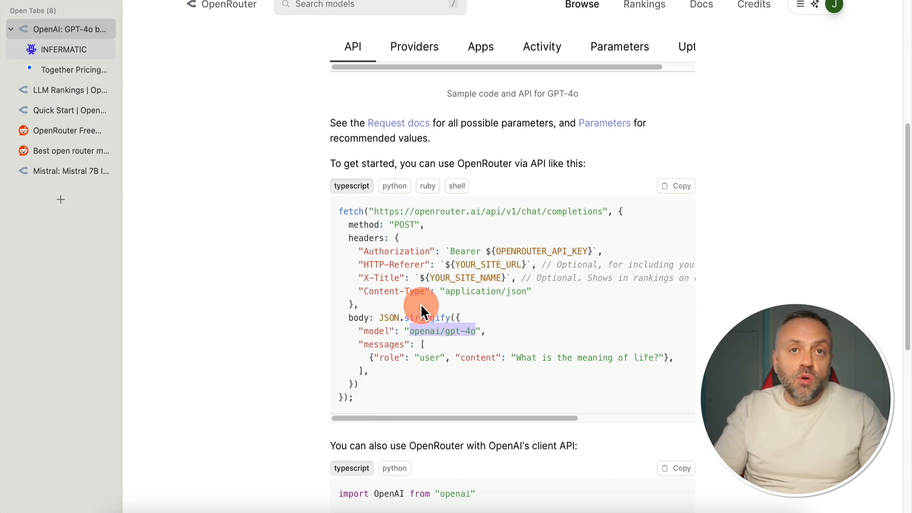
Step: Search the models for "google" and open the Google: Gemini Flash 1.5 (preview) page
{"action": "scroll", "coordinate": [320, 289], "scroll_direction": "up", "scroll_amount": 7}
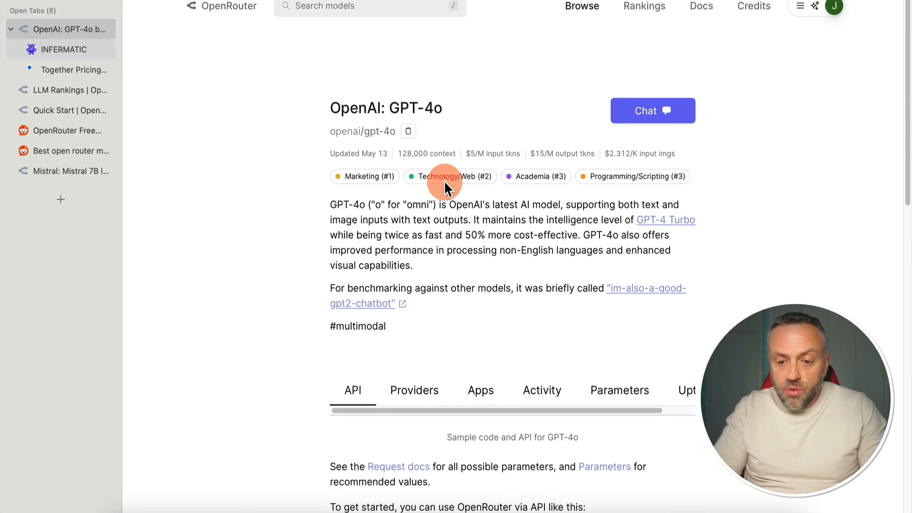
{"action": "left_click", "coordinate": [372, 5]}
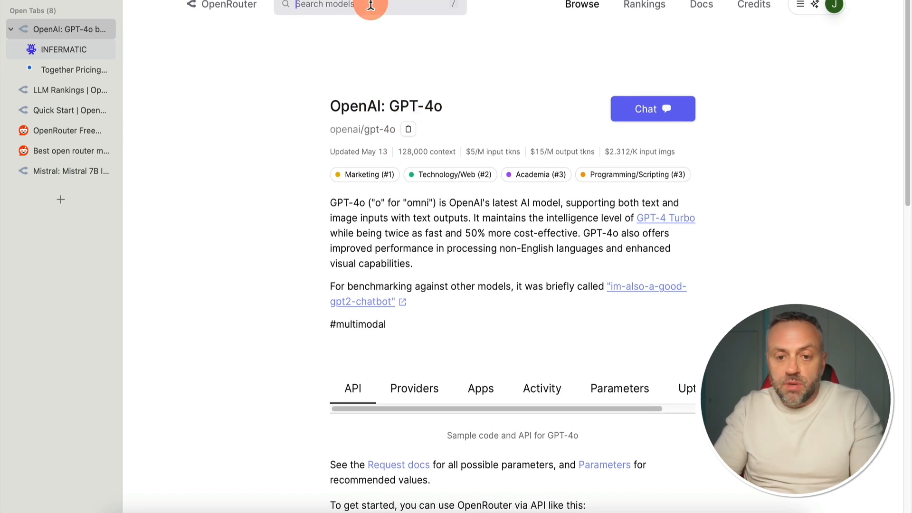
{"action": "type", "text": "google"}
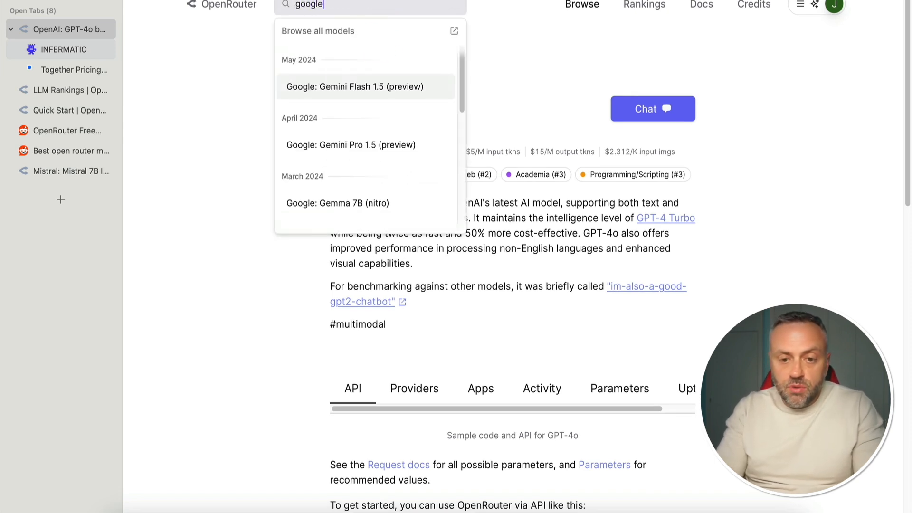
{"action": "left_click", "coordinate": [346, 89]}
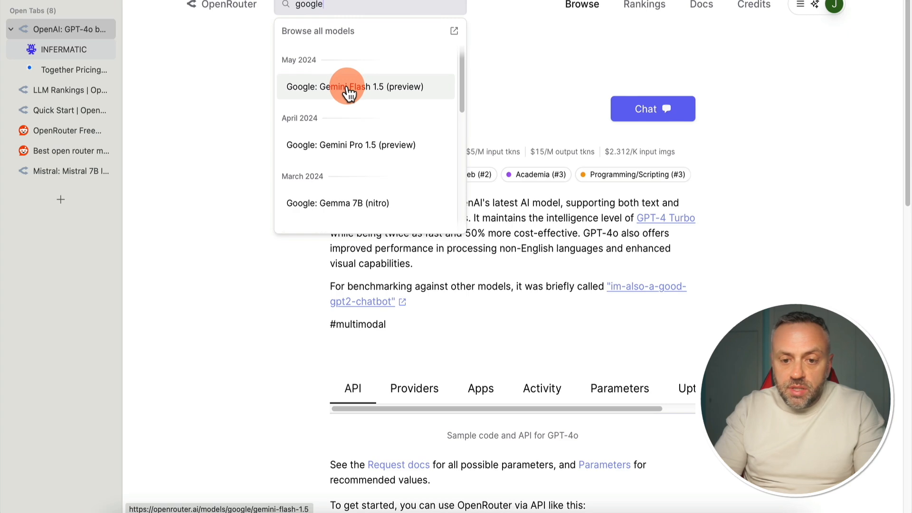
{"action": "left_click", "coordinate": [496, 113]}
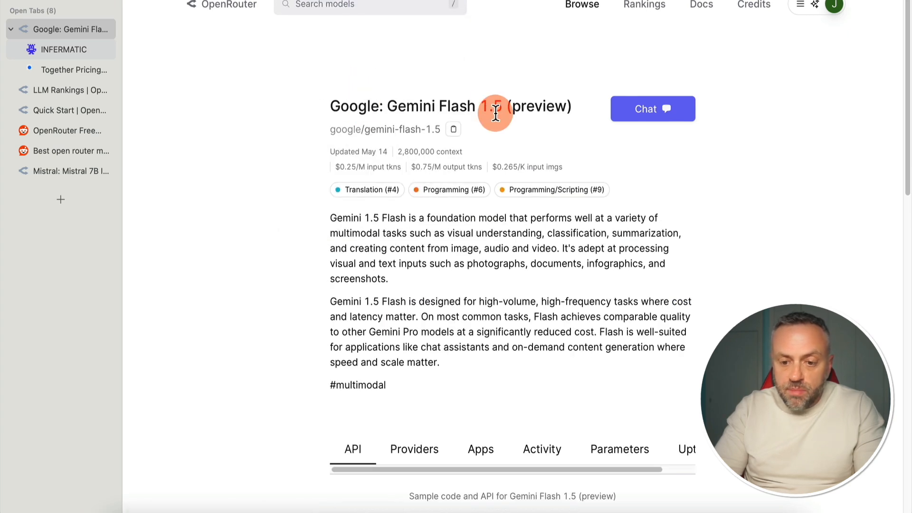
Step: Highlight the request body and the model value google/gemini-flash-1.5 in the Gemini Flash API sample
{"action": "scroll", "coordinate": [401, 270], "scroll_direction": "down", "scroll_amount": 9}
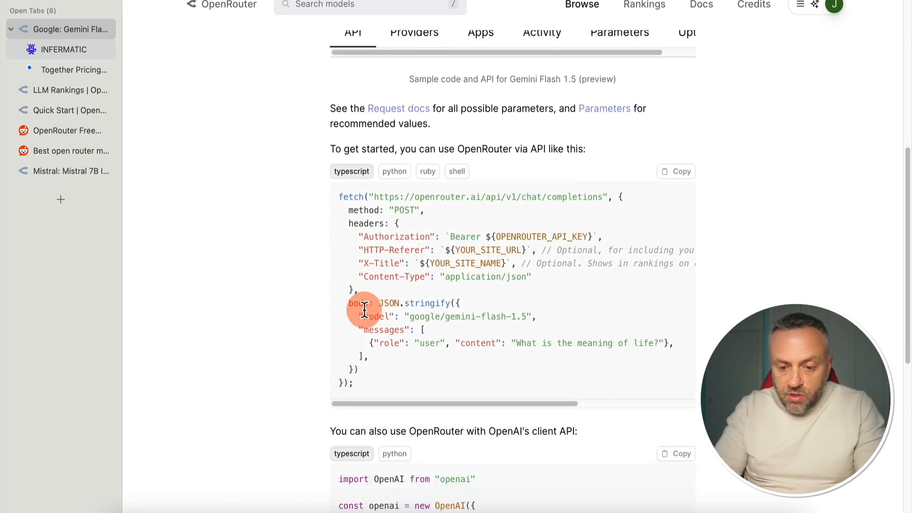
{"action": "left_click_drag", "start_coordinate": [349, 303], "coordinate": [373, 368]}
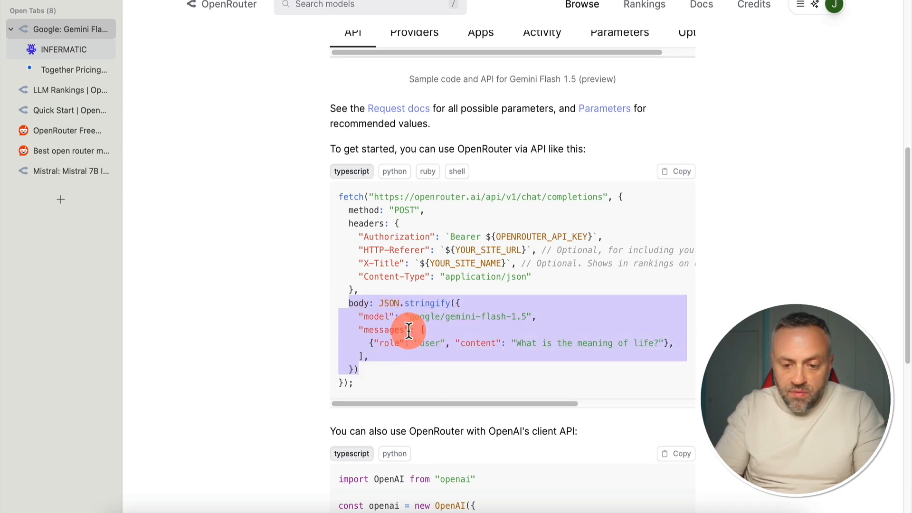
{"action": "left_click", "coordinate": [417, 311]}
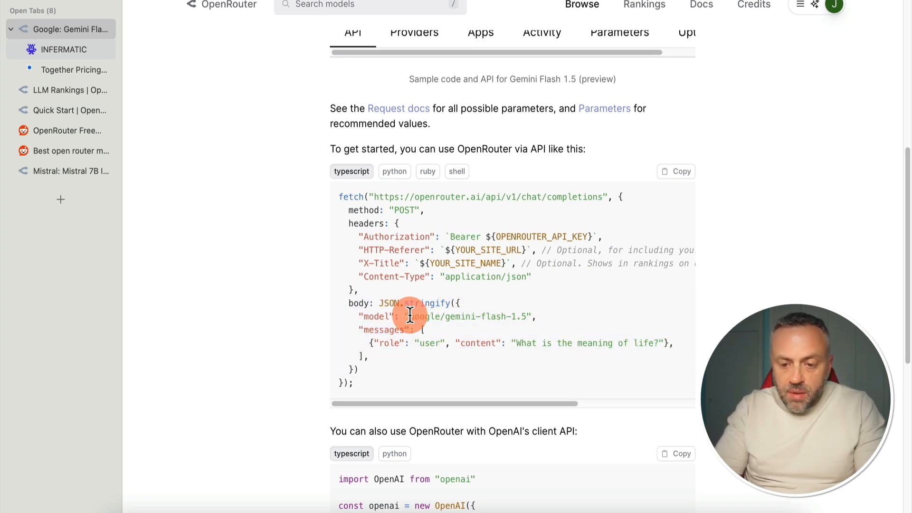
{"action": "left_click_drag", "start_coordinate": [409, 316], "coordinate": [526, 318]}
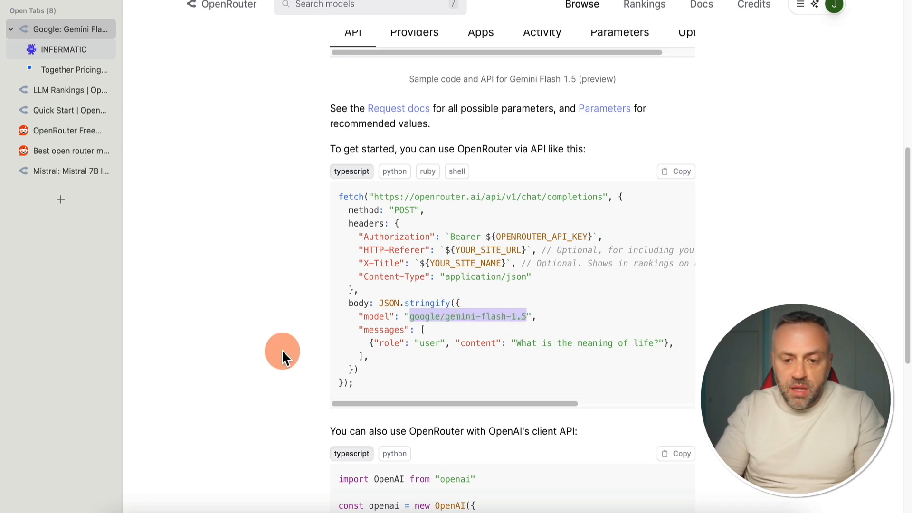
Step: View the python, ruby and shell versions of the Gemini Flash API sample code
{"action": "scroll", "coordinate": [282, 349], "scroll_direction": "down", "scroll_amount": 2}
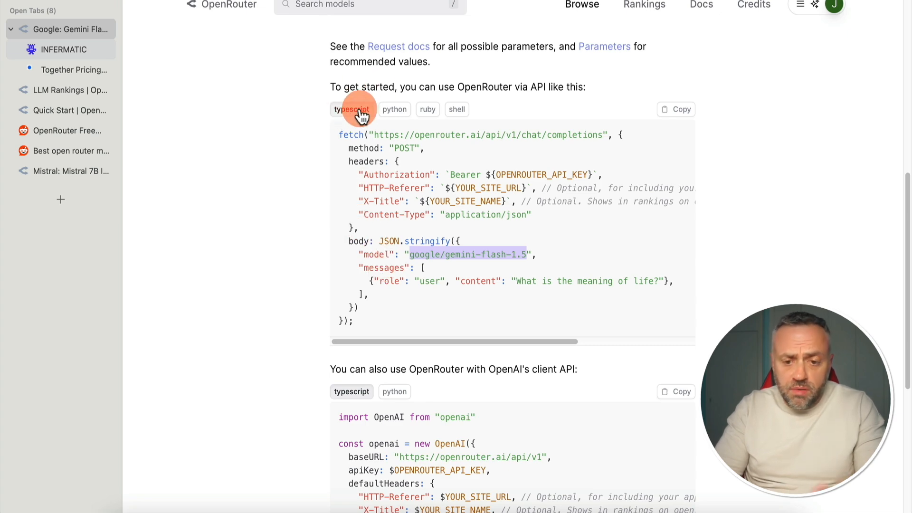
{"action": "left_click", "coordinate": [406, 111]}
{"action": "left_click", "coordinate": [431, 110]}
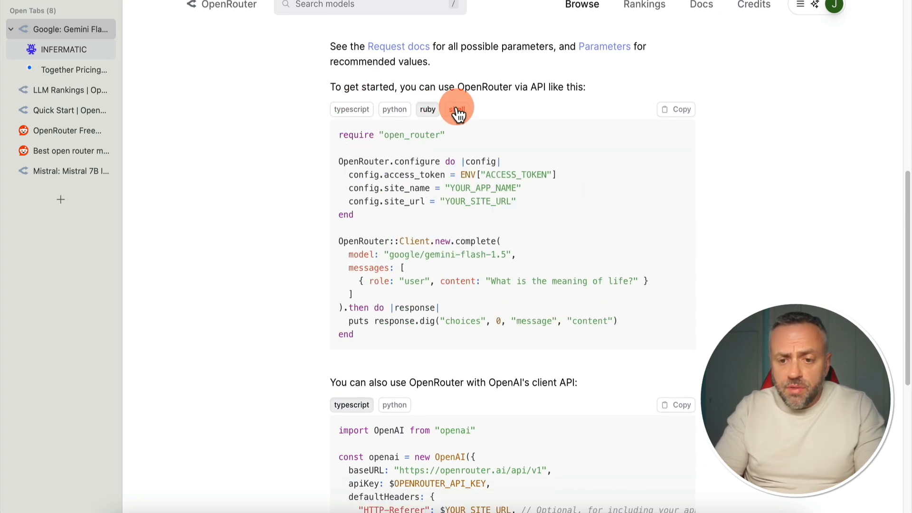
{"action": "left_click", "coordinate": [457, 110]}
{"action": "scroll", "coordinate": [340, 155], "scroll_direction": "up", "scroll_amount": 12}
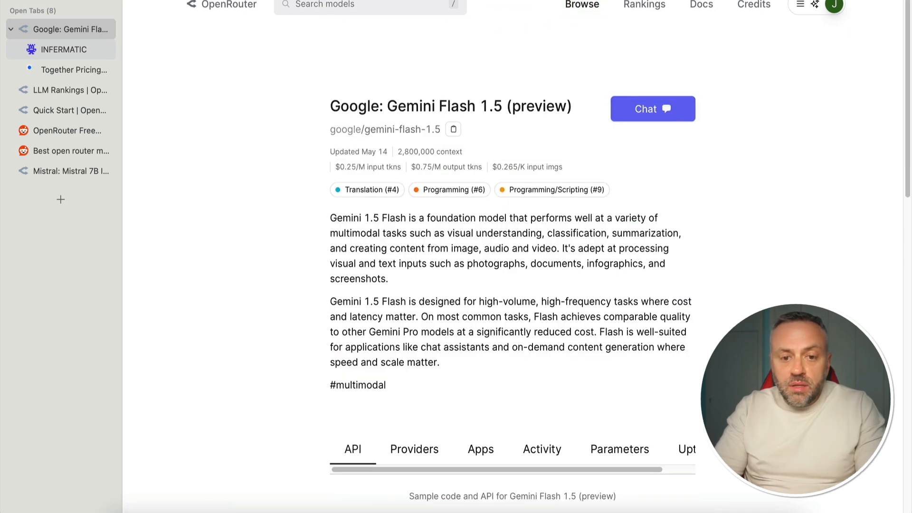
Step: Return to the OpenRouter home page and open the Chat playground
{"action": "left_click", "coordinate": [224, 6]}
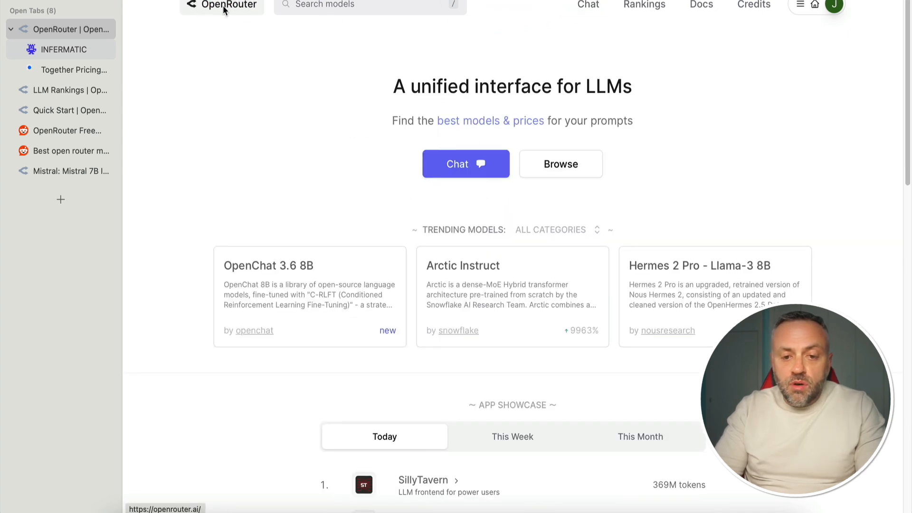
{"action": "left_click", "coordinate": [470, 175]}
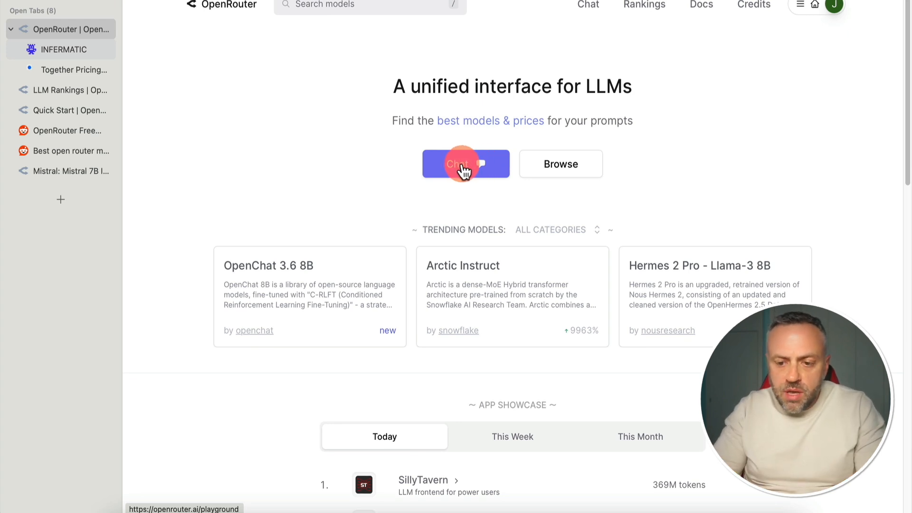
{"action": "left_click", "coordinate": [473, 170]}
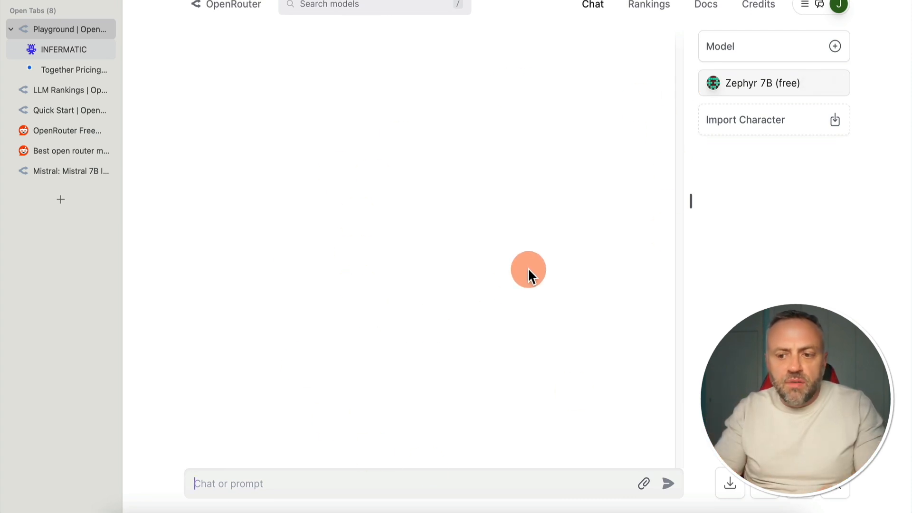
Step: Disable the existing Zephyr 7B (free) model, search for "free" and add Hugging Face: Zephyr 7B (free) to the chat
{"action": "mouse_move", "coordinate": [755, 81]}
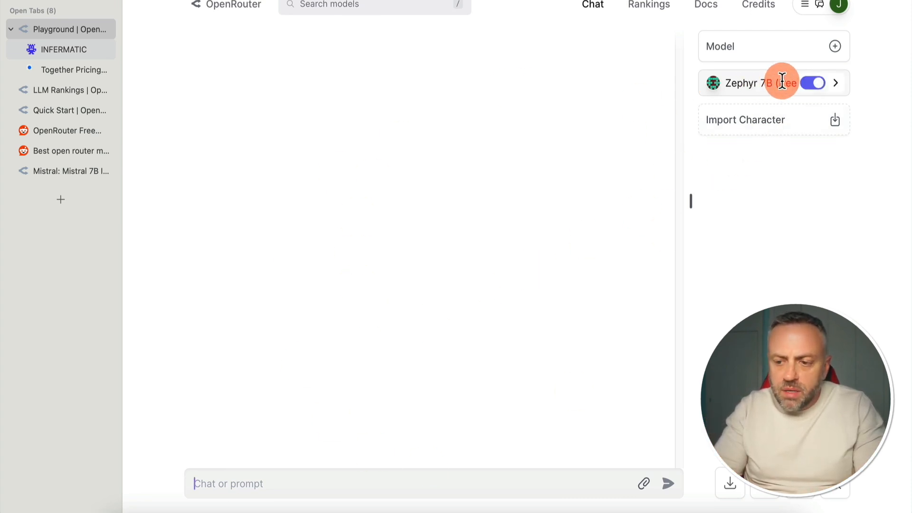
{"action": "left_click", "coordinate": [813, 85]}
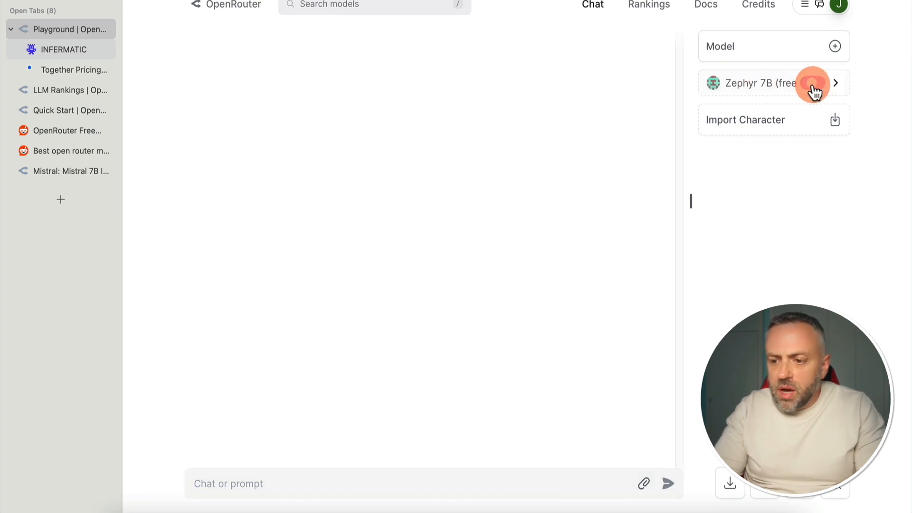
{"action": "left_click", "coordinate": [764, 55]}
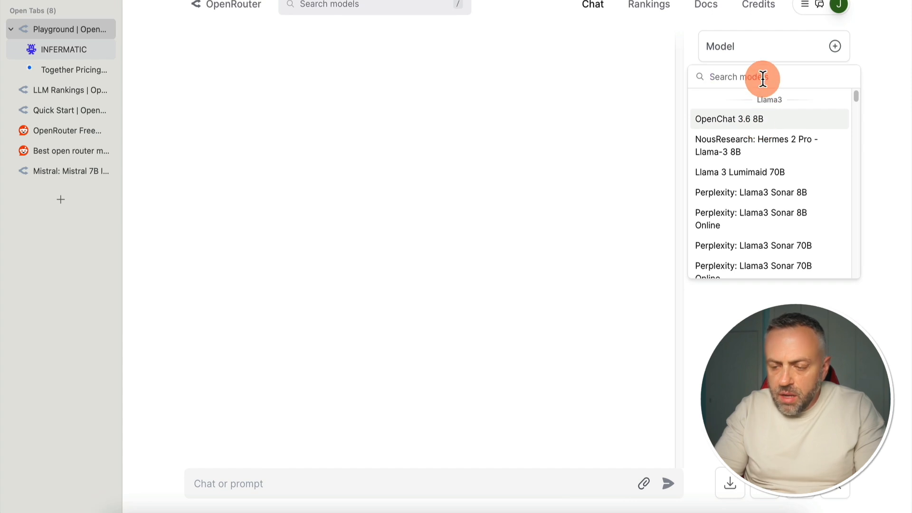
{"action": "left_click", "coordinate": [762, 78]}
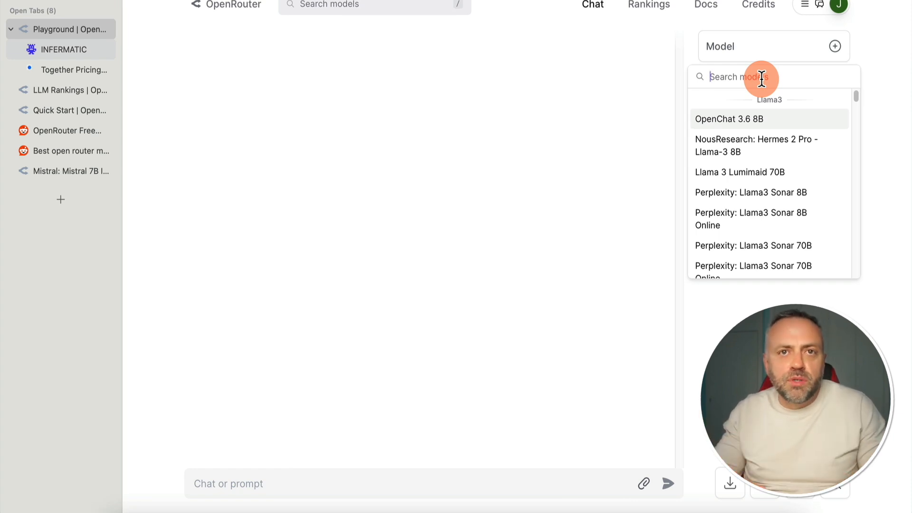
{"action": "type", "text": "fre"}
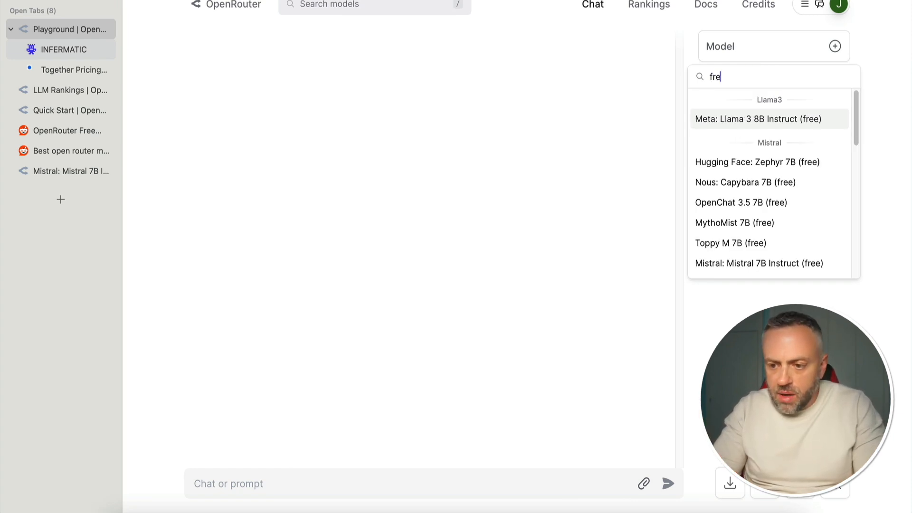
{"action": "type", "text": "e"}
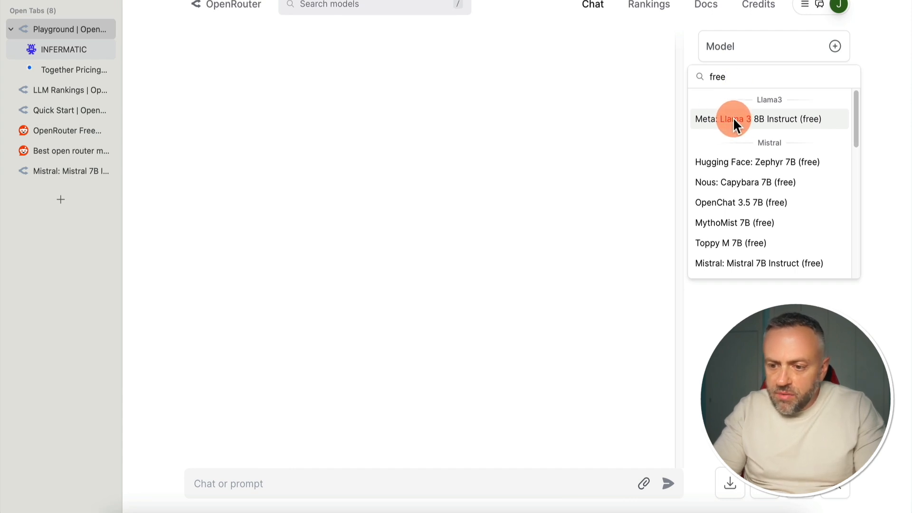
{"action": "left_click", "coordinate": [731, 162]}
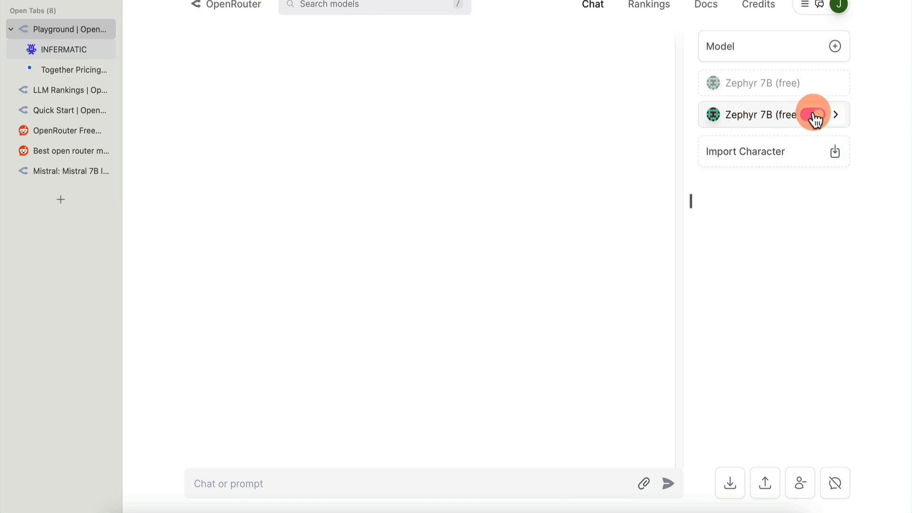
Step: Expand the settings of the disabled Zephyr 7B (free) entry and remove it from the chat
{"action": "left_click", "coordinate": [819, 90]}
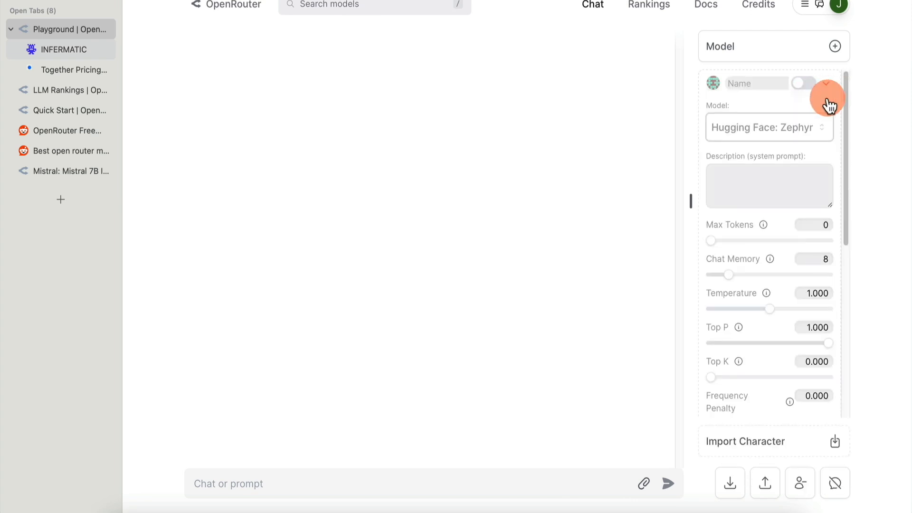
{"action": "scroll", "coordinate": [785, 161], "scroll_direction": "down", "scroll_amount": 5}
{"action": "scroll", "coordinate": [784, 160], "scroll_direction": "down", "scroll_amount": 3}
{"action": "left_click", "coordinate": [764, 335]}
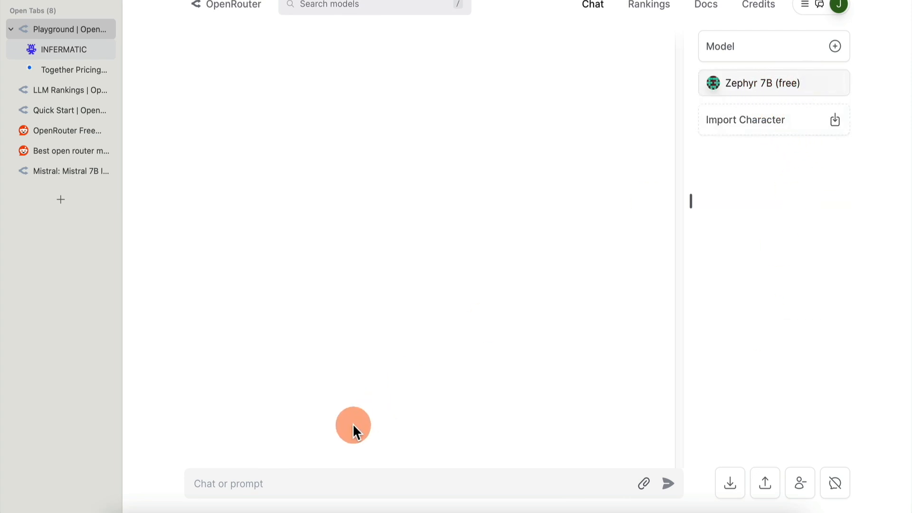
Step: Send the prompt "What's the meaning of life?" to Zephyr 7B (free) in the chat
{"action": "left_click", "coordinate": [273, 487]}
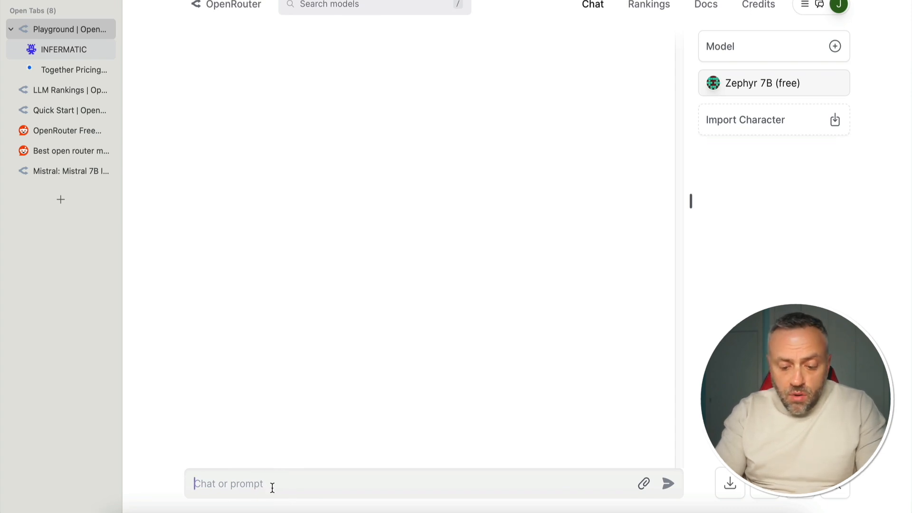
{"action": "type", "text": "what's the"}
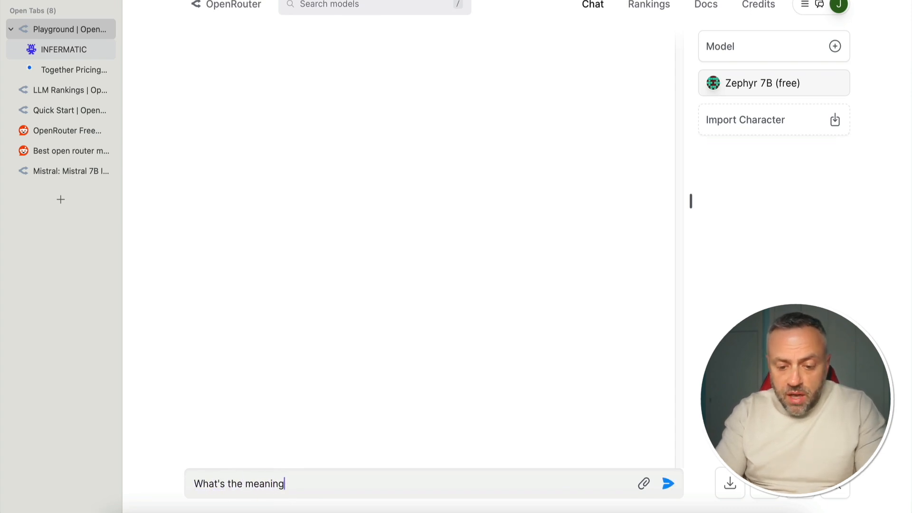
{"action": "type", "text": " meaning of life?"}
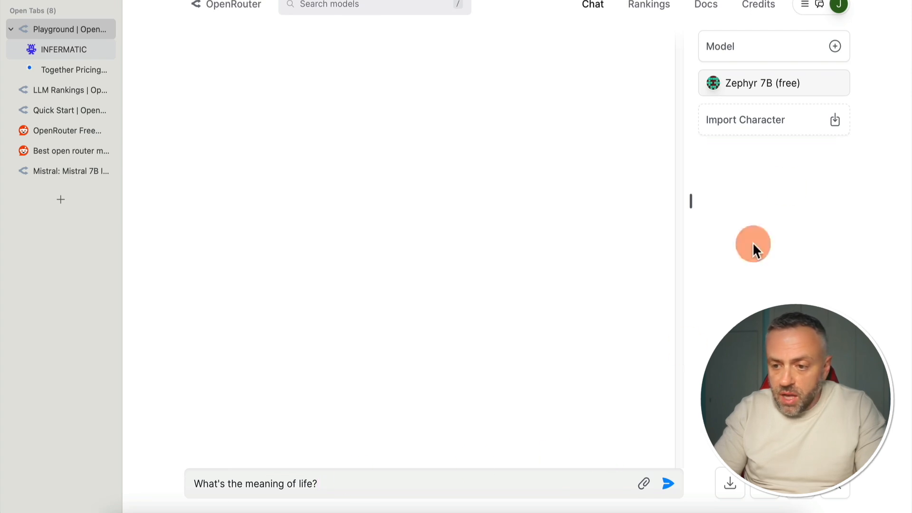
{"action": "left_click", "coordinate": [669, 484]}
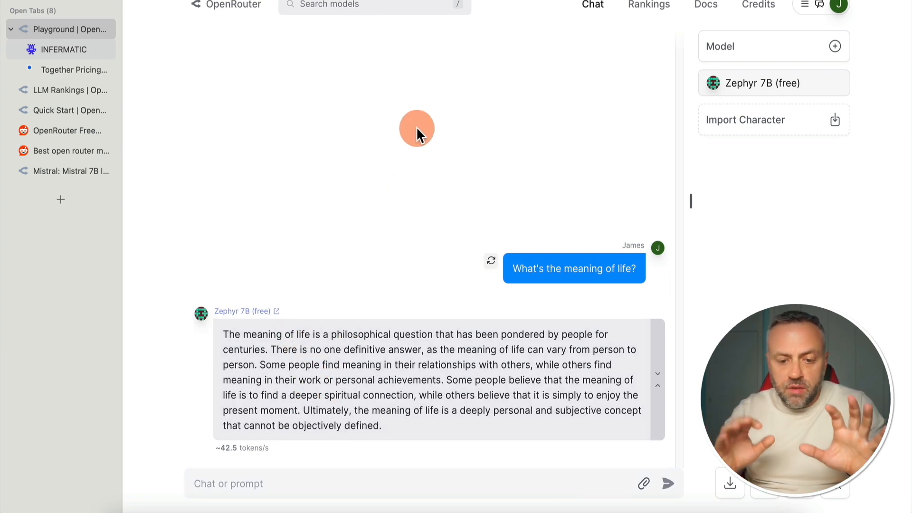
{"action": "mouse_move", "coordinate": [277, 445]}
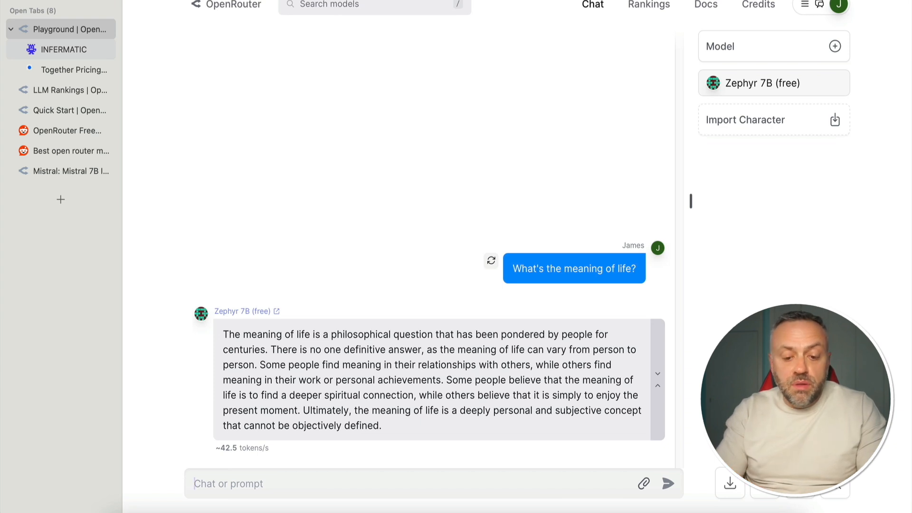
Step: Ask Zephyr 7B (free) "How do I make the best of my life?" and read through its reply
{"action": "type", "text": "How"}
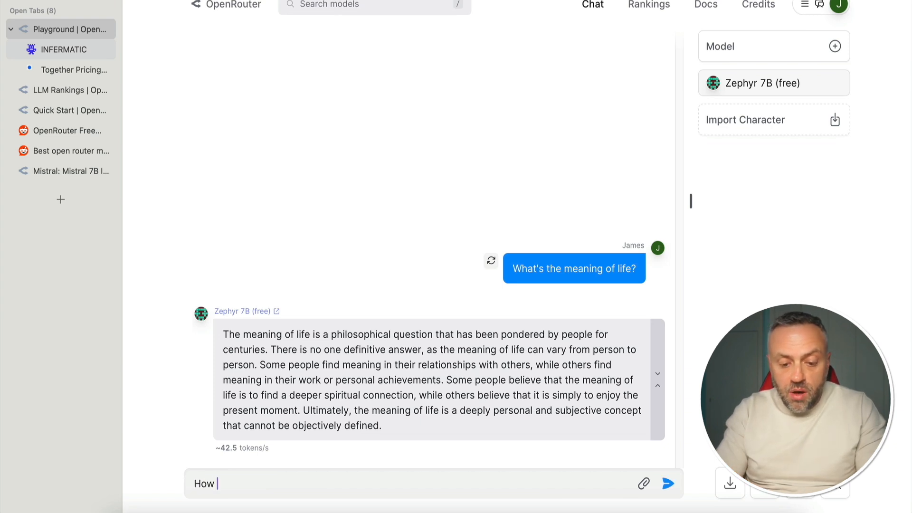
{"action": "type", "text": " do I make the best of my life?"}
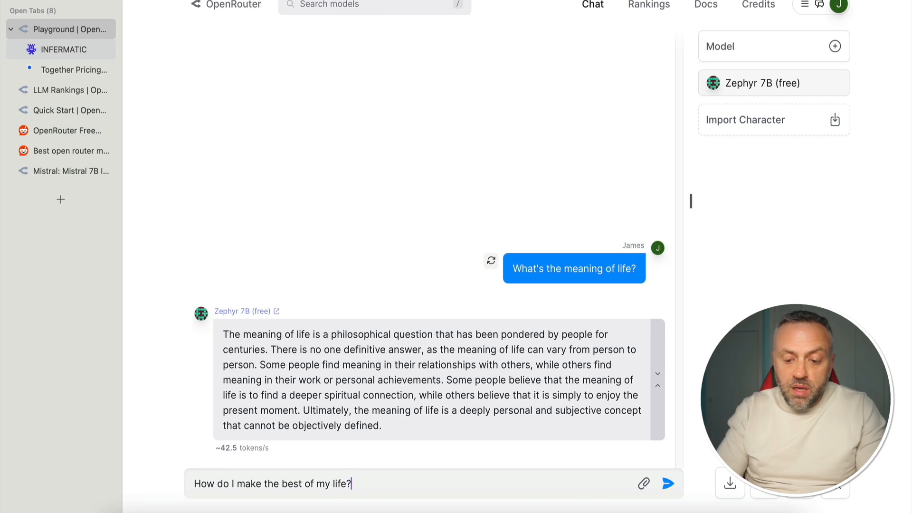
{"action": "key", "text": "Return"}
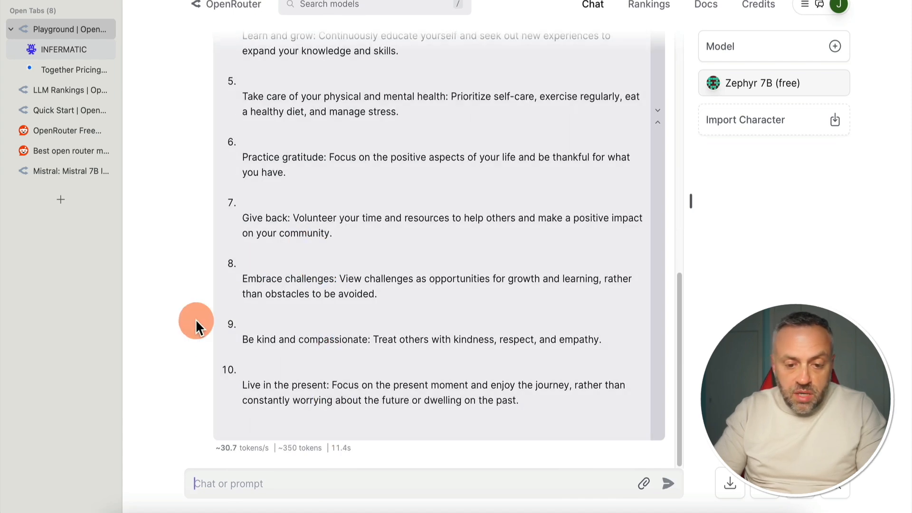
{"action": "scroll", "coordinate": [195, 319], "scroll_direction": "up", "scroll_amount": 10}
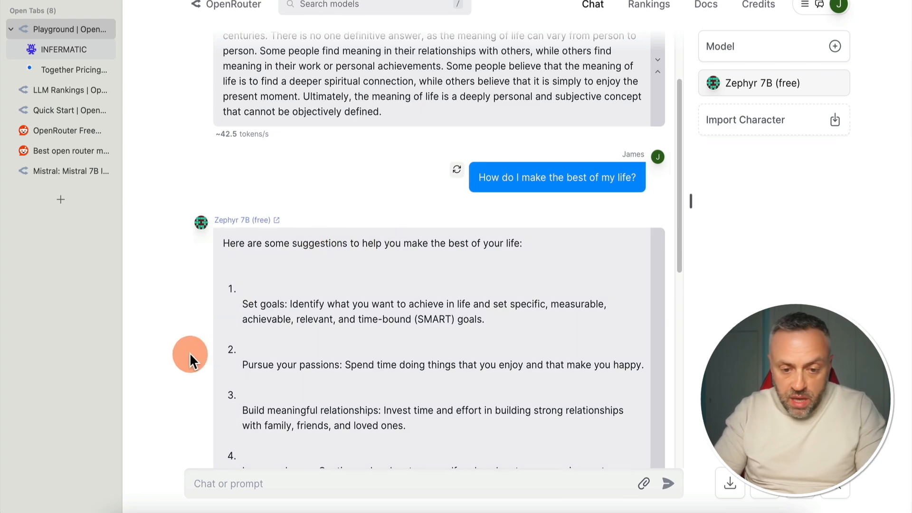
{"action": "scroll", "coordinate": [190, 353], "scroll_direction": "down", "scroll_amount": 8}
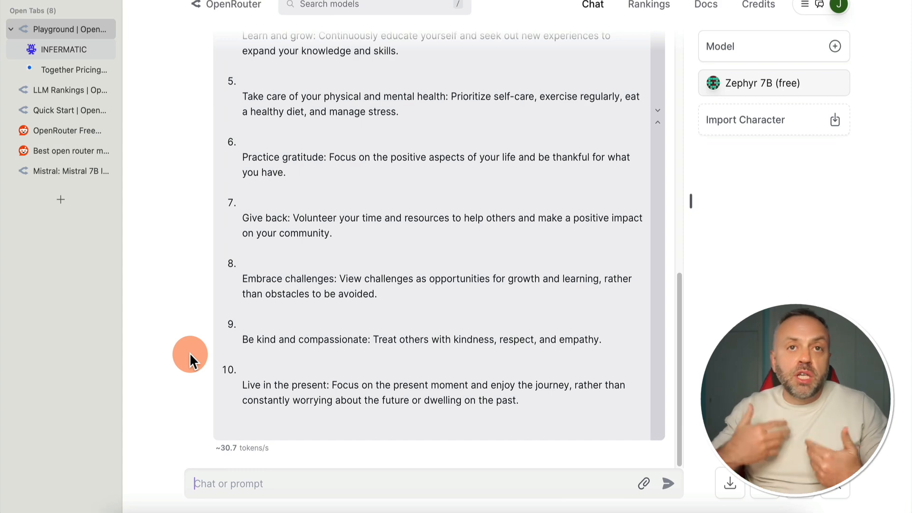
{"action": "scroll", "coordinate": [189, 353], "scroll_direction": "up", "scroll_amount": 10}
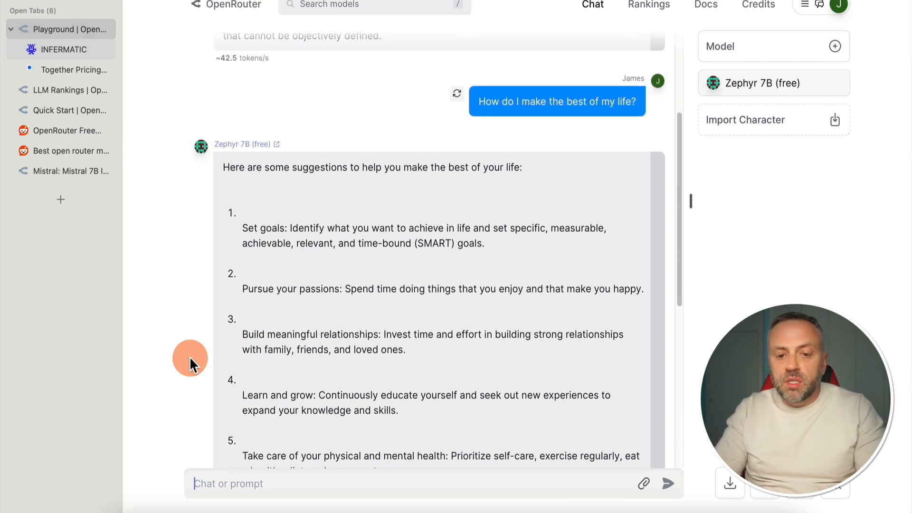
Step: Copy the API code of the "How do I make the best of my life?" message and paste it into the blank text editor document
{"action": "mouse_move", "coordinate": [256, 330]}
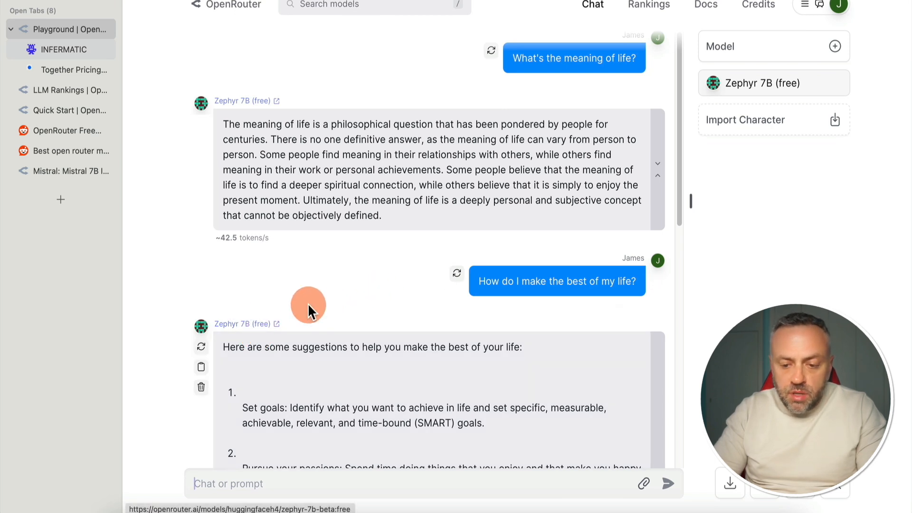
{"action": "mouse_move", "coordinate": [525, 265]}
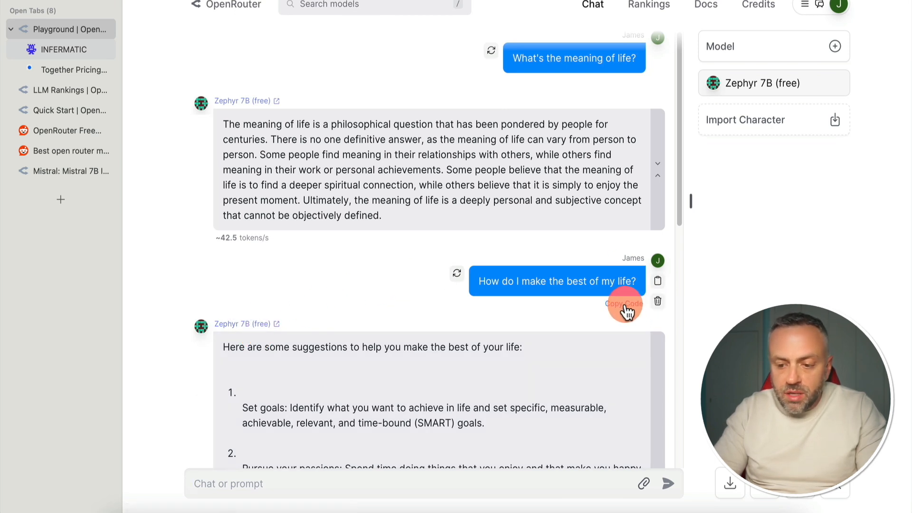
{"action": "key", "text": "super+Tab"}
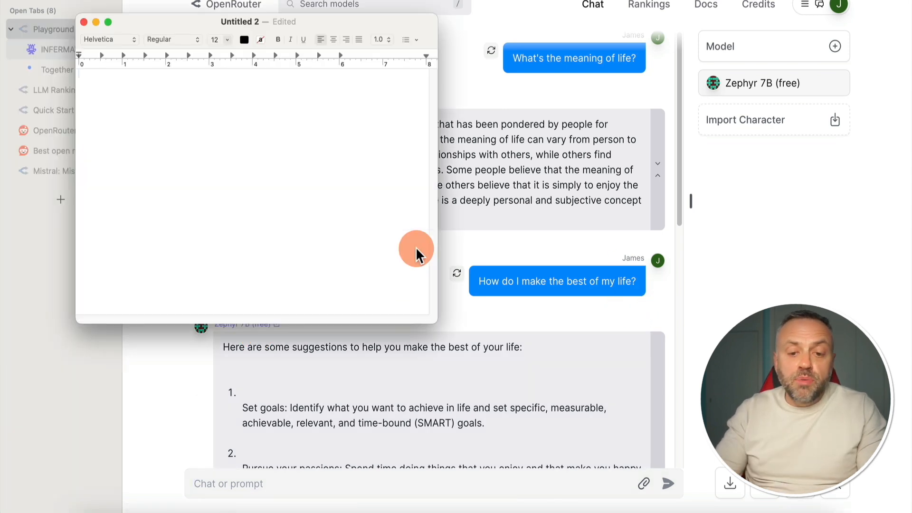
{"action": "left_click", "coordinate": [242, 135]}
{"action": "key", "text": "super+v"}
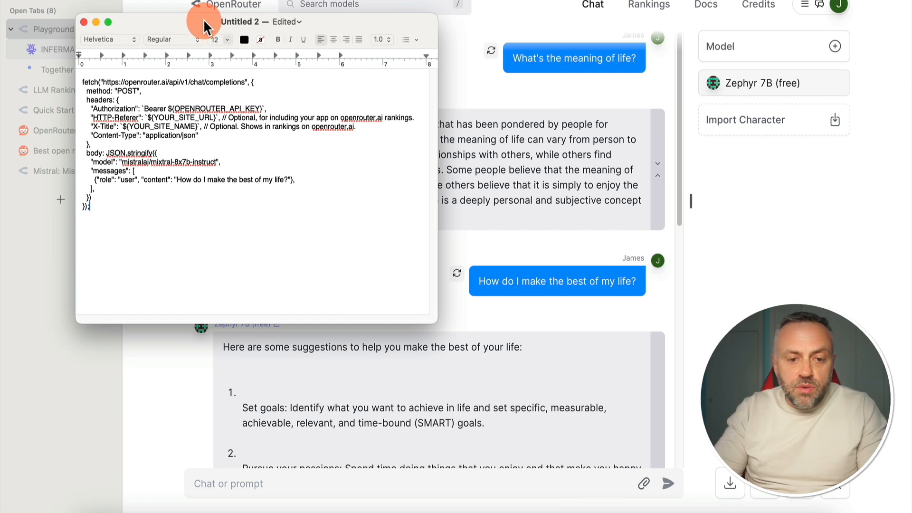
Step: Examine the pasted request's endpoint URL, method, headers and body, and close the text document
{"action": "left_click_drag", "start_coordinate": [209, 22], "coordinate": [379, 47]}
{"action": "left_click_drag", "start_coordinate": [274, 108], "coordinate": [417, 106]}
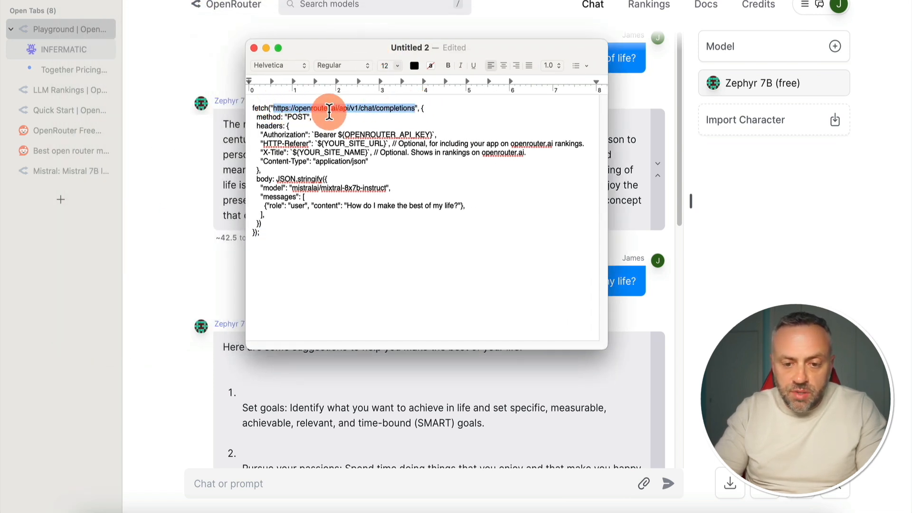
{"action": "left_click", "coordinate": [293, 117]}
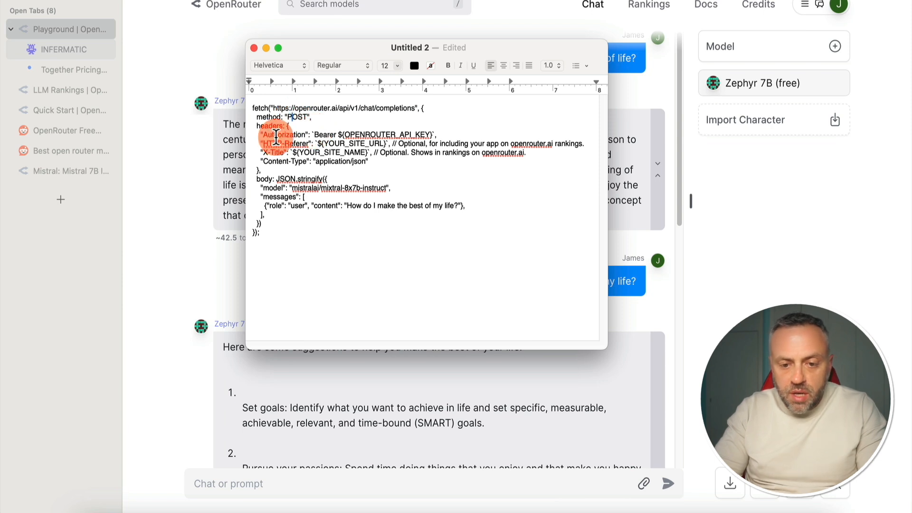
{"action": "left_click_drag", "start_coordinate": [259, 135], "coordinate": [374, 161]}
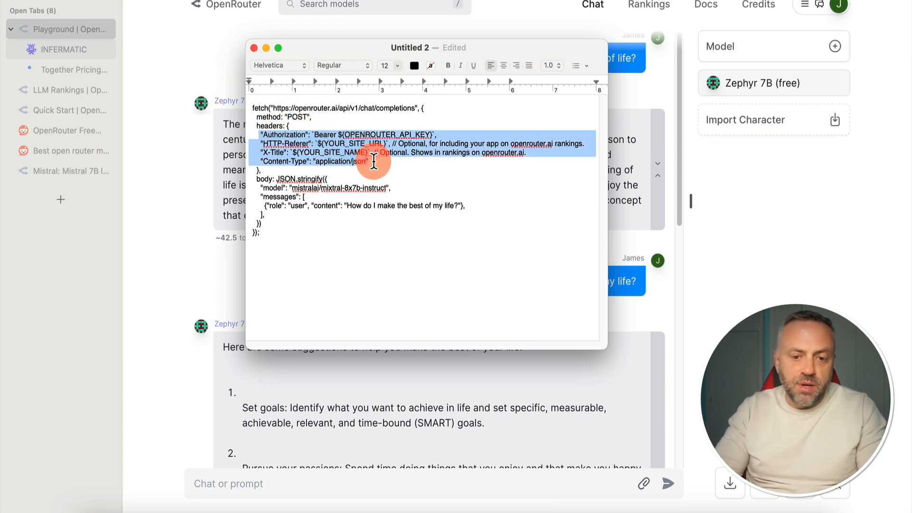
{"action": "left_click_drag", "start_coordinate": [257, 180], "coordinate": [278, 218]}
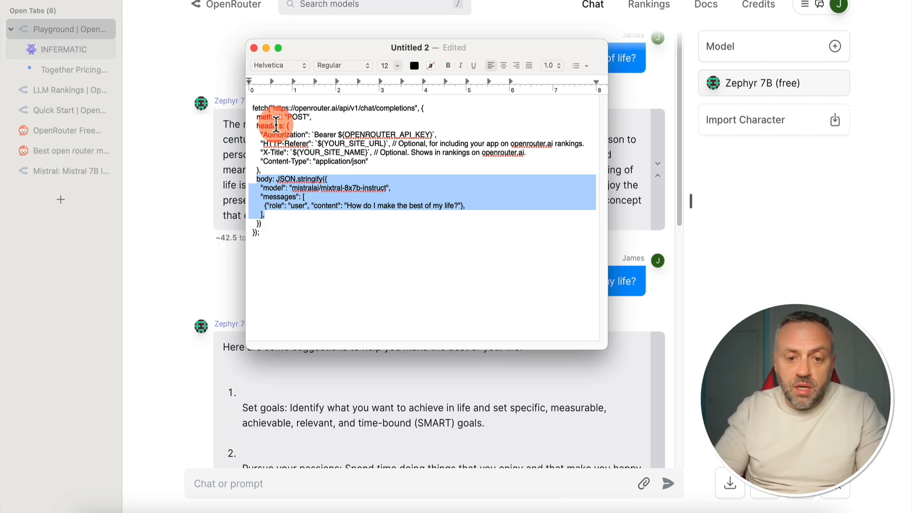
{"action": "left_click", "coordinate": [254, 48]}
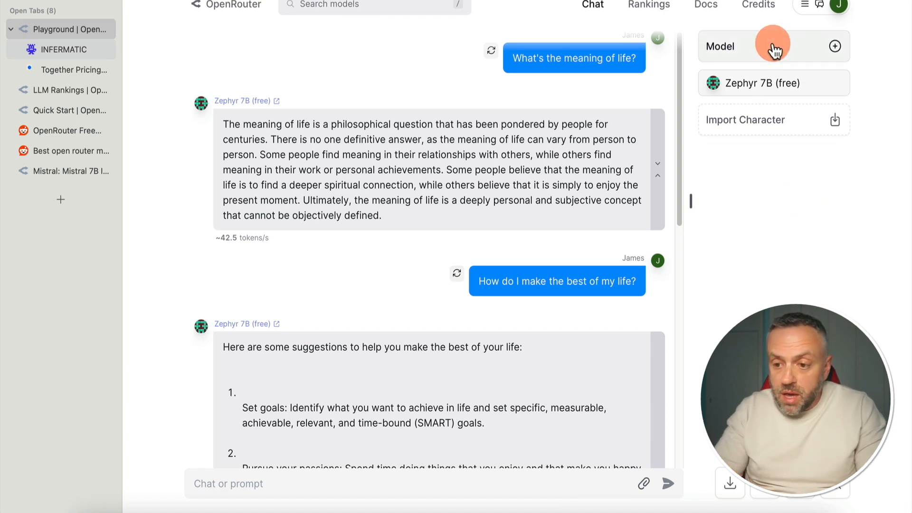
Step: Search the models for "free", add Mistral: Mistral 7B Instruct (free) to the chat and disable Zephyr 7B (free)
{"action": "left_click", "coordinate": [811, 49]}
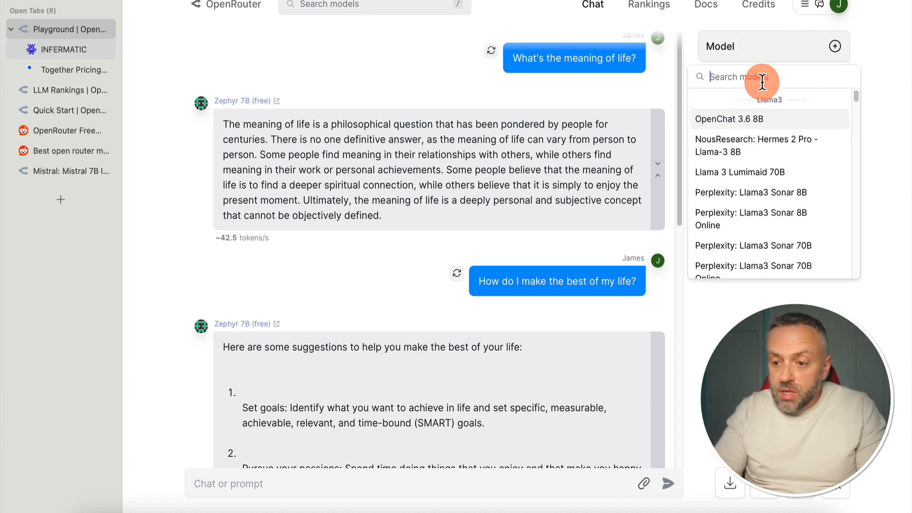
{"action": "type", "text": "free"}
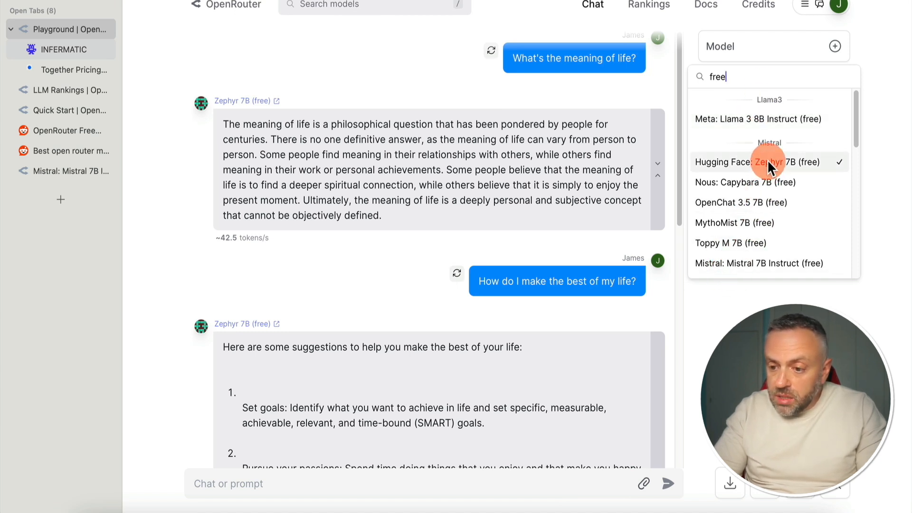
{"action": "scroll", "coordinate": [743, 193], "scroll_direction": "down", "scroll_amount": 1}
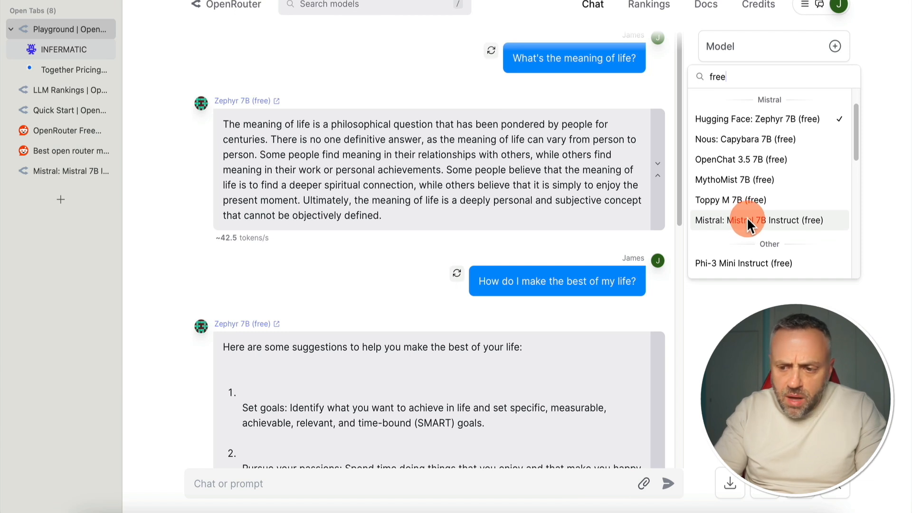
{"action": "left_click", "coordinate": [747, 220]}
{"action": "left_click", "coordinate": [827, 83]}
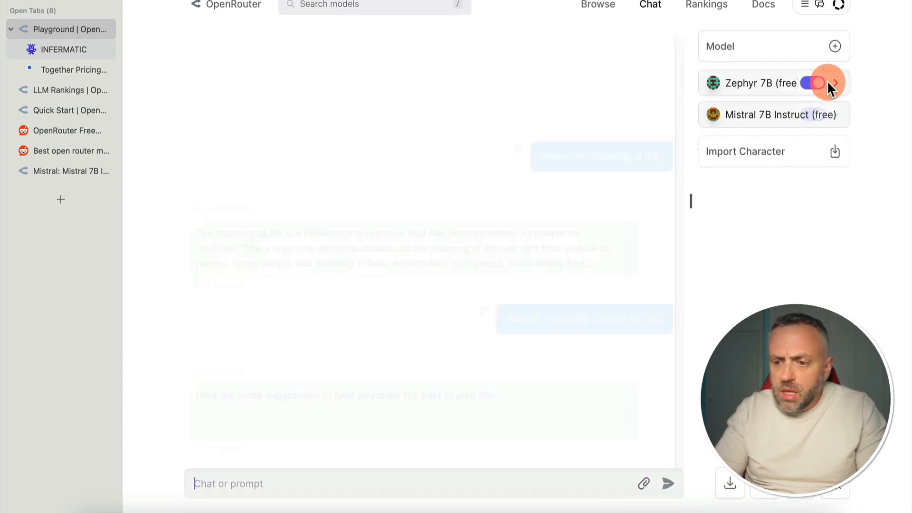
{"action": "left_click", "coordinate": [816, 86]}
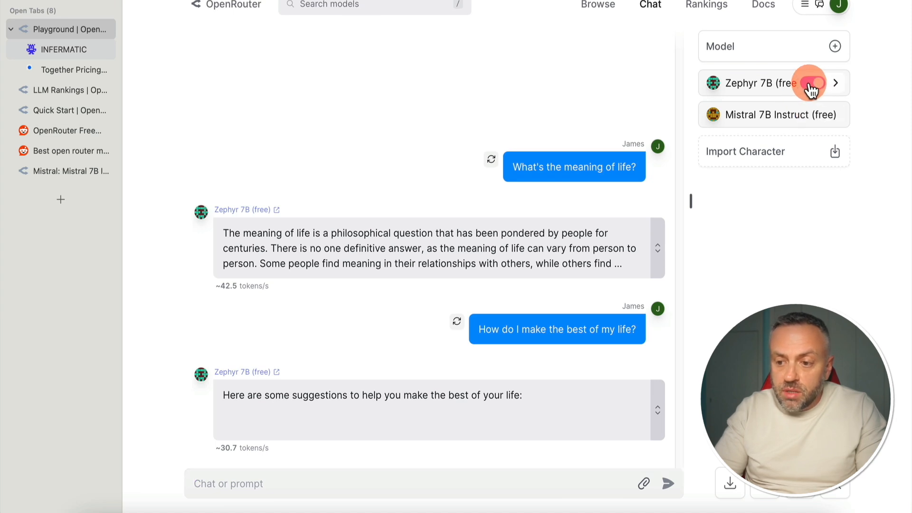
{"action": "left_click", "coordinate": [809, 85]}
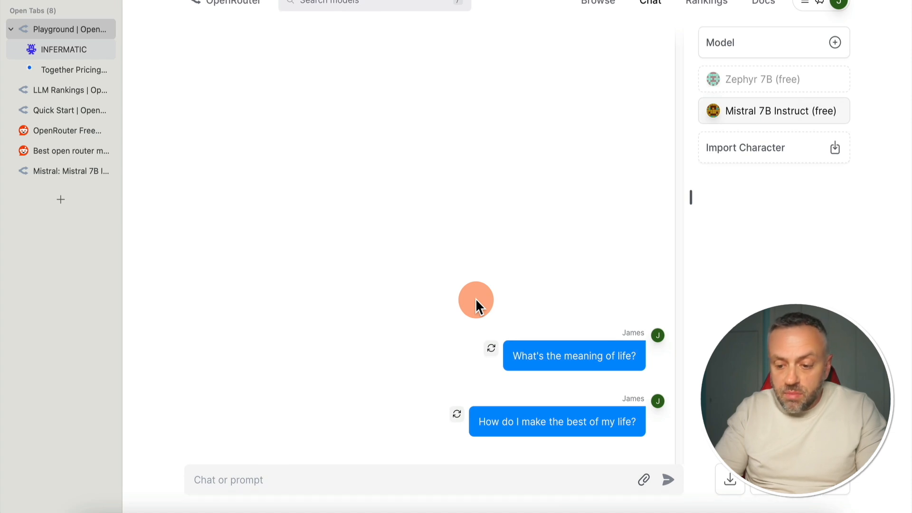
Step: Copy the earlier "How do I make the best of my life?" message and send it to Mistral 7B Instruct (free)
{"action": "left_click", "coordinate": [658, 426]}
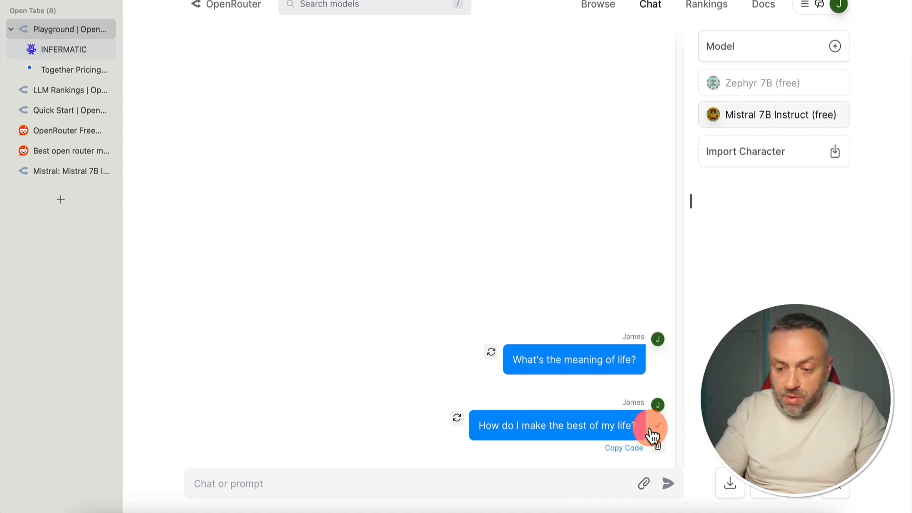
{"action": "left_click", "coordinate": [493, 481]}
{"action": "key", "text": "super+v"}
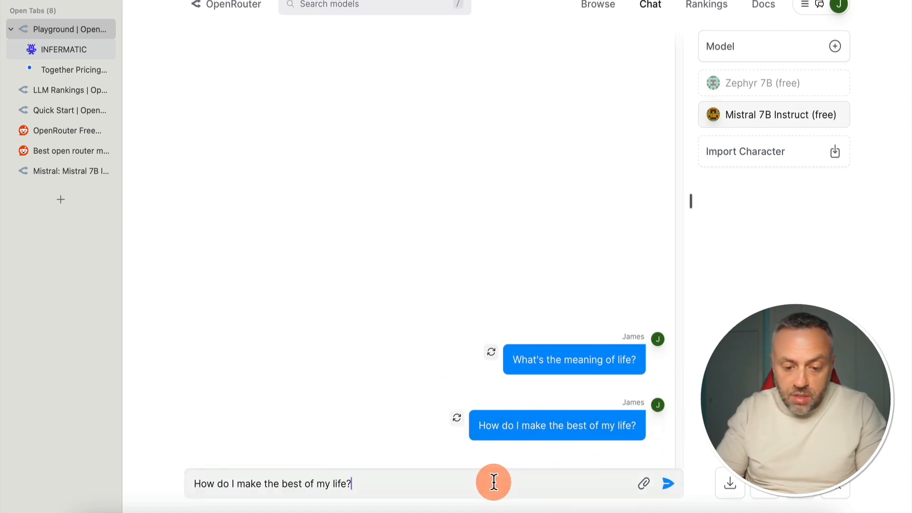
{"action": "left_click", "coordinate": [668, 483]}
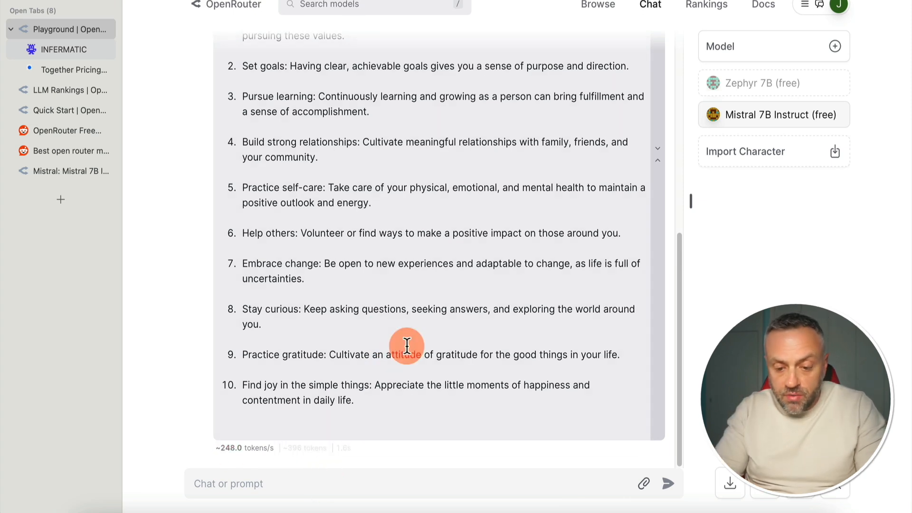
Step: Copy the first message, "What's the meaning of life?", and send it to Mistral 7B Instruct (free)
{"action": "scroll", "coordinate": [428, 309], "scroll_direction": "up", "scroll_amount": 8}
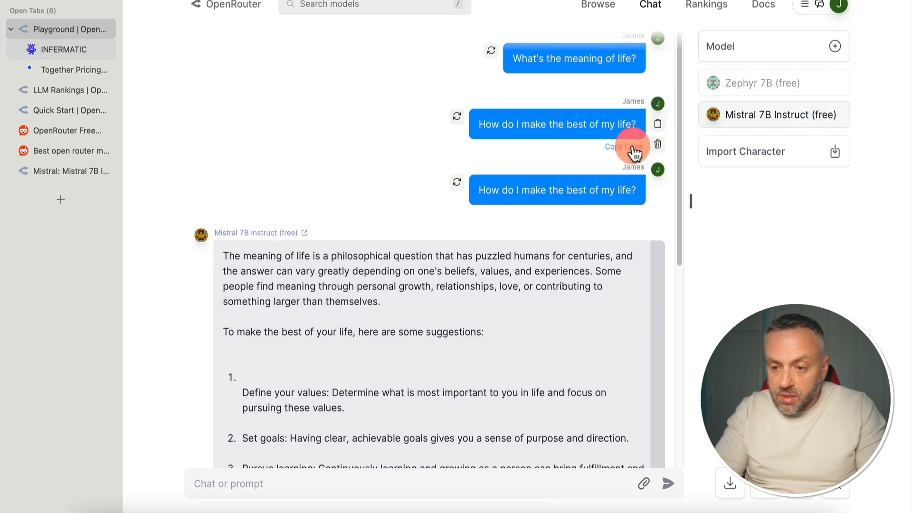
{"action": "left_click", "coordinate": [658, 125]}
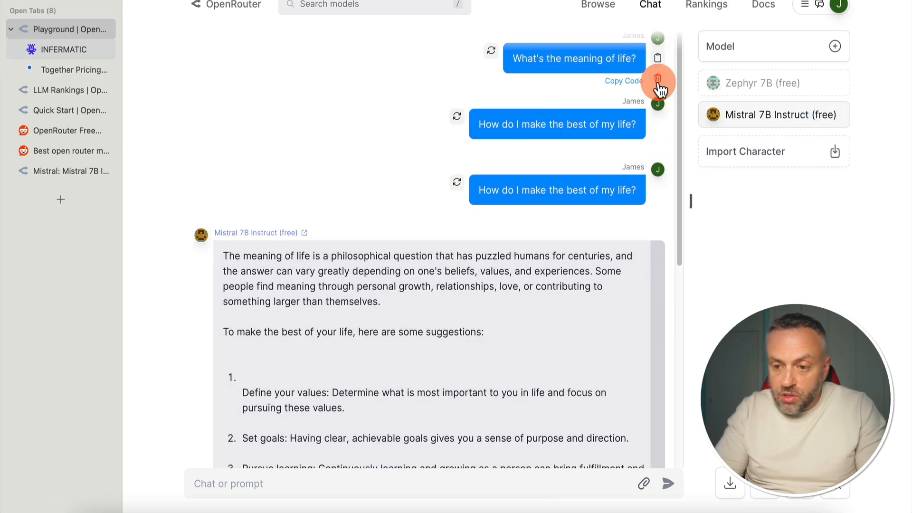
{"action": "scroll", "coordinate": [455, 299], "scroll_direction": "down", "scroll_amount": 1}
{"action": "scroll", "coordinate": [456, 298], "scroll_direction": "down", "scroll_amount": 8}
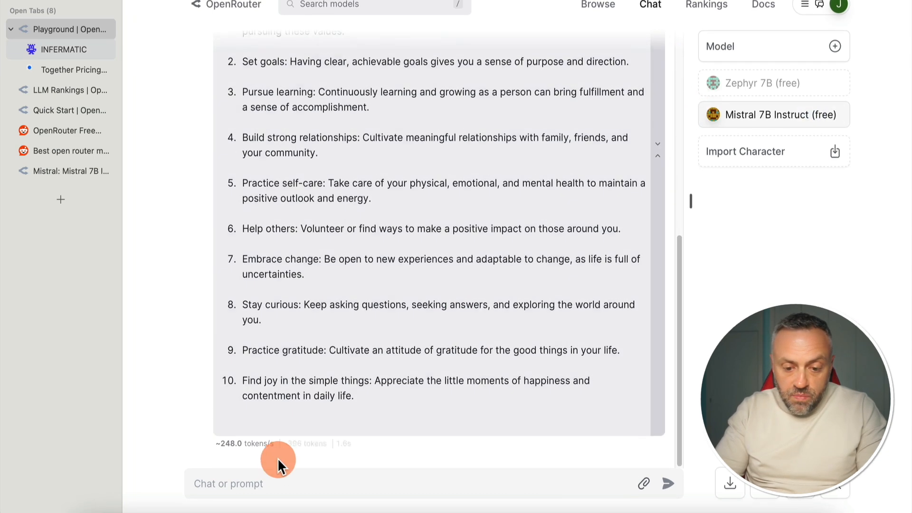
{"action": "left_click", "coordinate": [271, 480]}
{"action": "key", "text": "ctrl+v"}
{"action": "key", "text": "Return"}
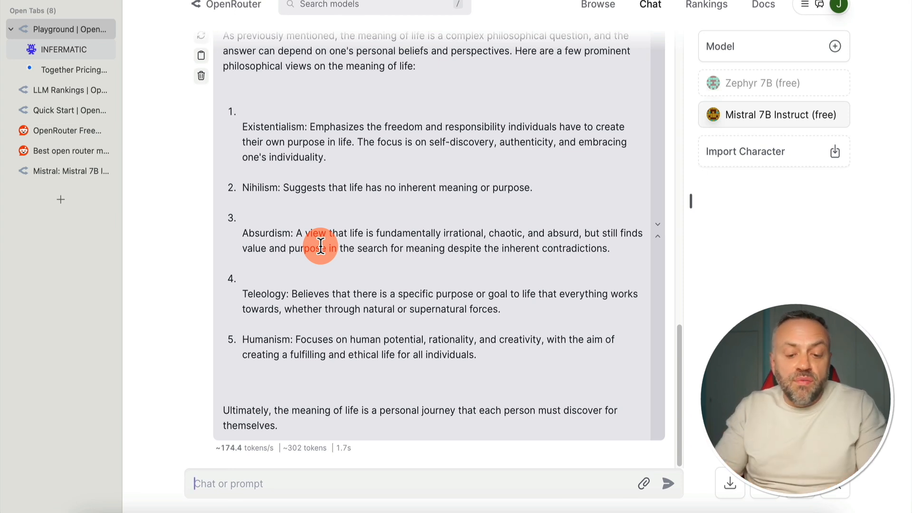
Step: Send the prompt "List all the countries in EU" to Mistral 7B Instruct (free) and read through its answer
{"action": "left_click", "coordinate": [318, 482]}
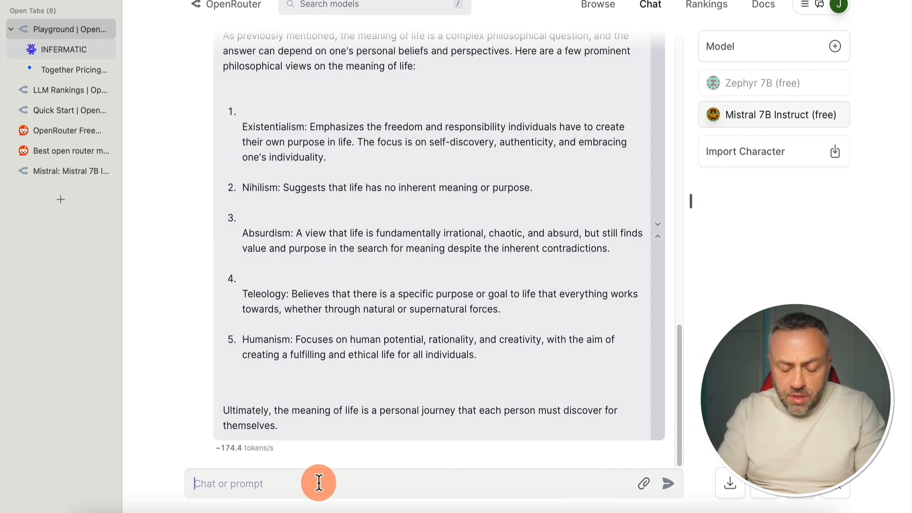
{"action": "type", "text": "List all the countries in EU"}
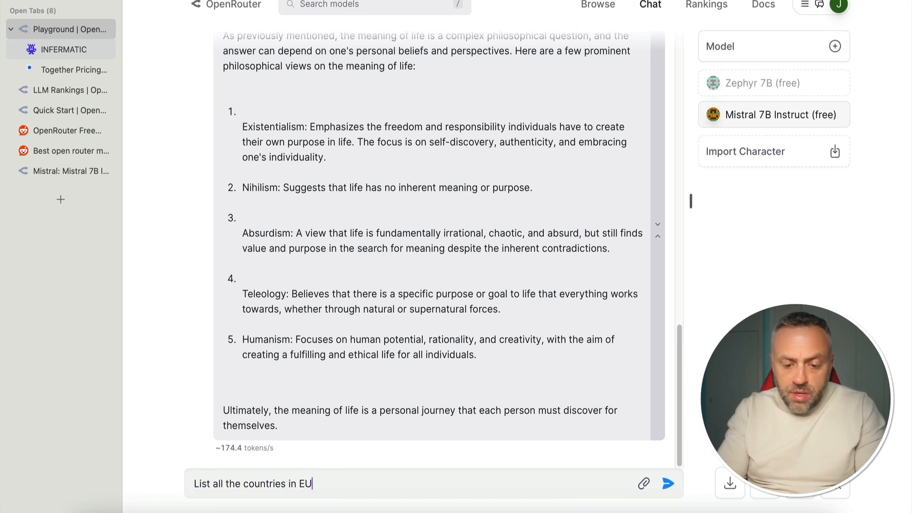
{"action": "key", "text": "Return"}
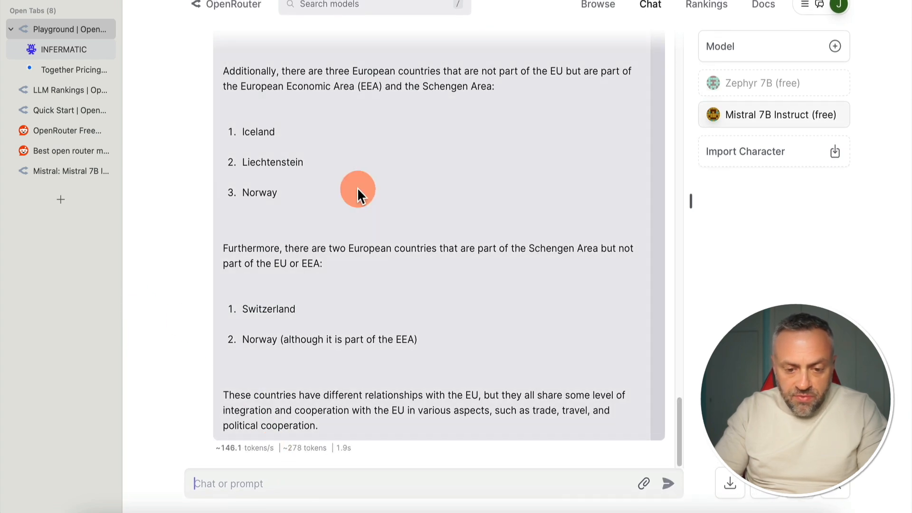
{"action": "scroll", "coordinate": [358, 187], "scroll_direction": "up", "scroll_amount": 7}
{"action": "scroll", "coordinate": [358, 187], "scroll_direction": "up", "scroll_amount": 10}
{"action": "scroll", "coordinate": [360, 192], "scroll_direction": "down", "scroll_amount": 15}
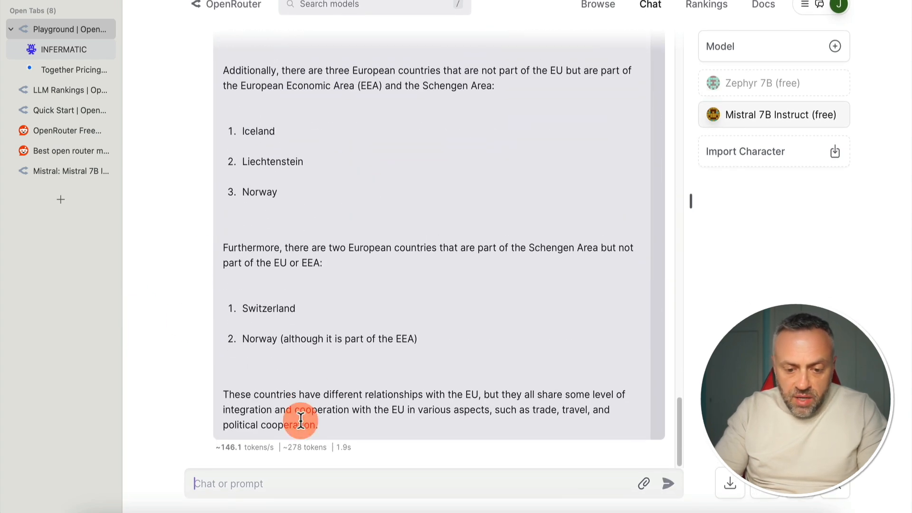
Step: Ask Mistral 7B Instruct (free) "Whats the capital of Spain" and highlight the direct answer and the extra text in its reply
{"action": "type", "text": "wh"}
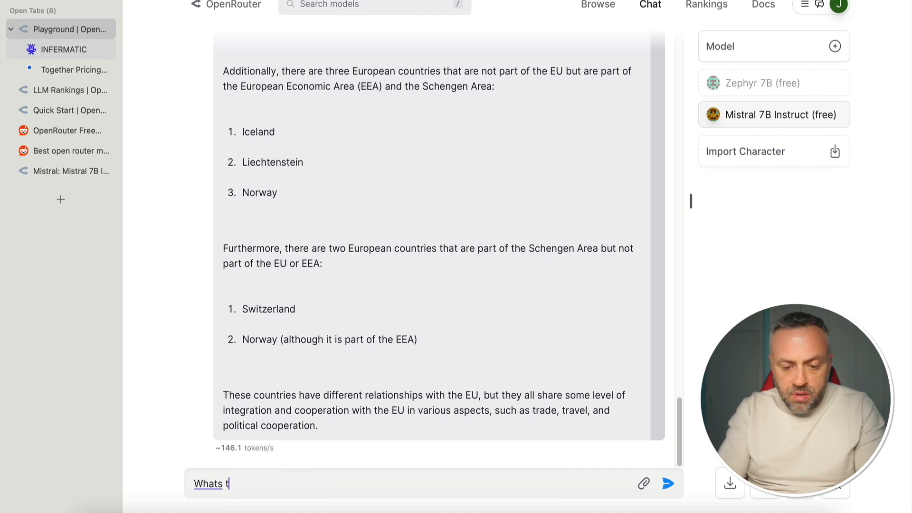
{"action": "type", "text": "ats the capital of Spain"}
{"action": "key", "text": "Return"}
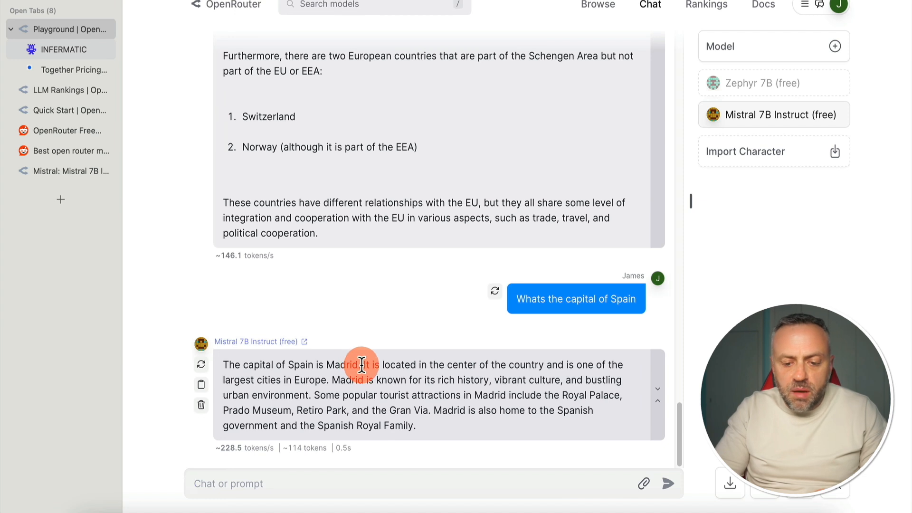
{"action": "left_click_drag", "start_coordinate": [362, 365], "coordinate": [220, 365]}
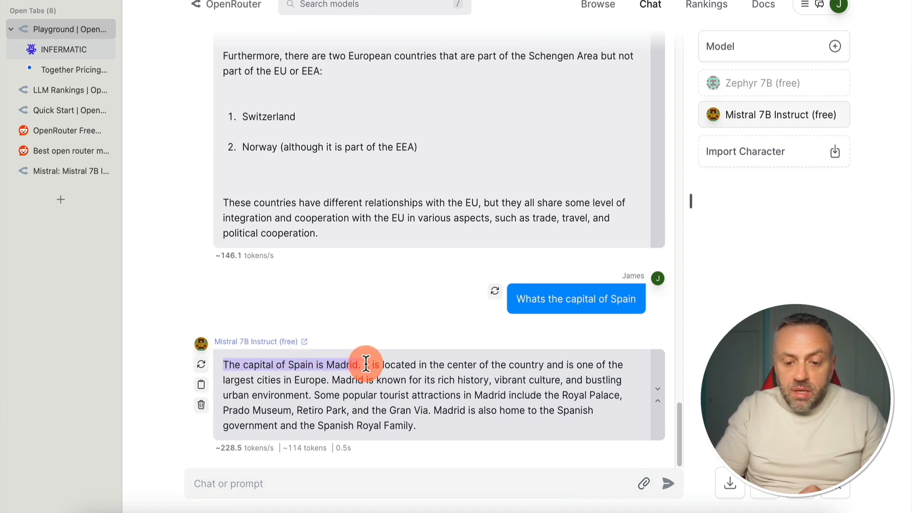
{"action": "left_click_drag", "start_coordinate": [364, 365], "coordinate": [429, 423]}
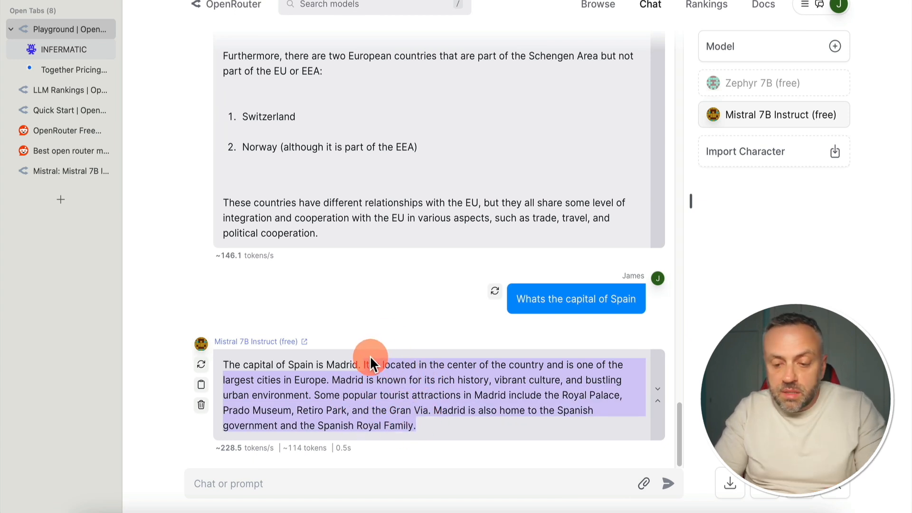
{"action": "left_click_drag", "start_coordinate": [222, 365], "coordinate": [361, 365]}
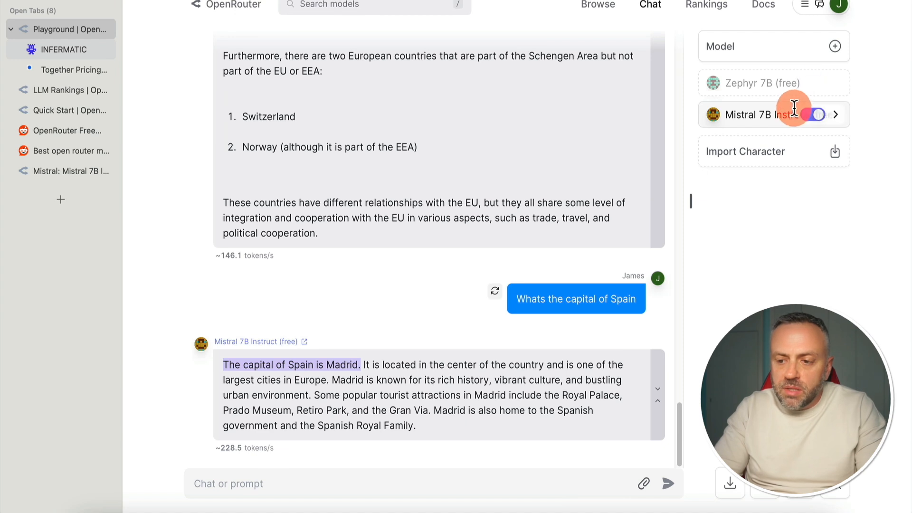
{"action": "left_click", "coordinate": [805, 240]}
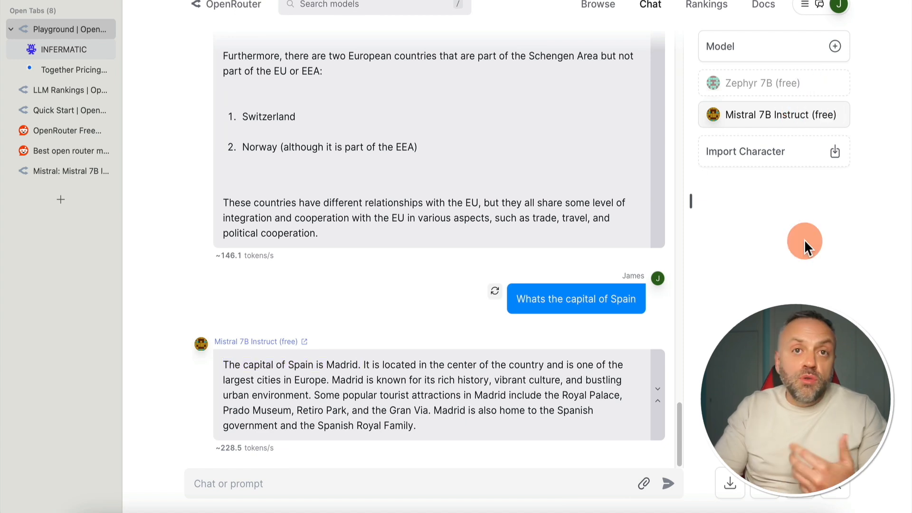
Step: With Zephyr 7B (free) enabled again, send "What are all the countries in Europe?" to both models and expand their answers
{"action": "left_click", "coordinate": [817, 83]}
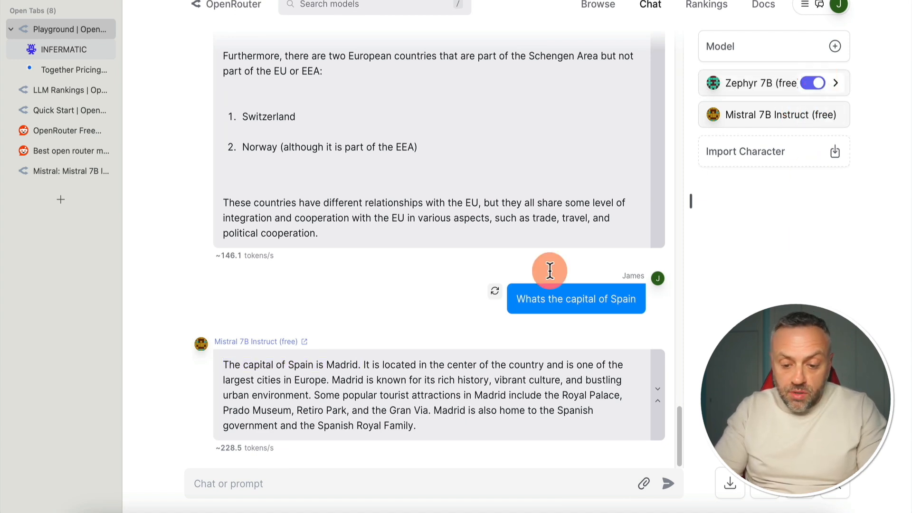
{"action": "left_click", "coordinate": [327, 484]}
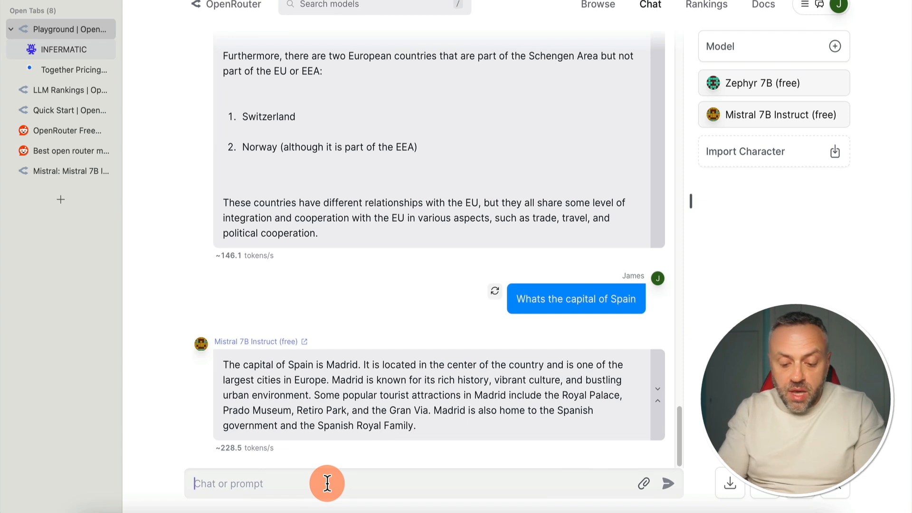
{"action": "type", "text": "What are all the coun"}
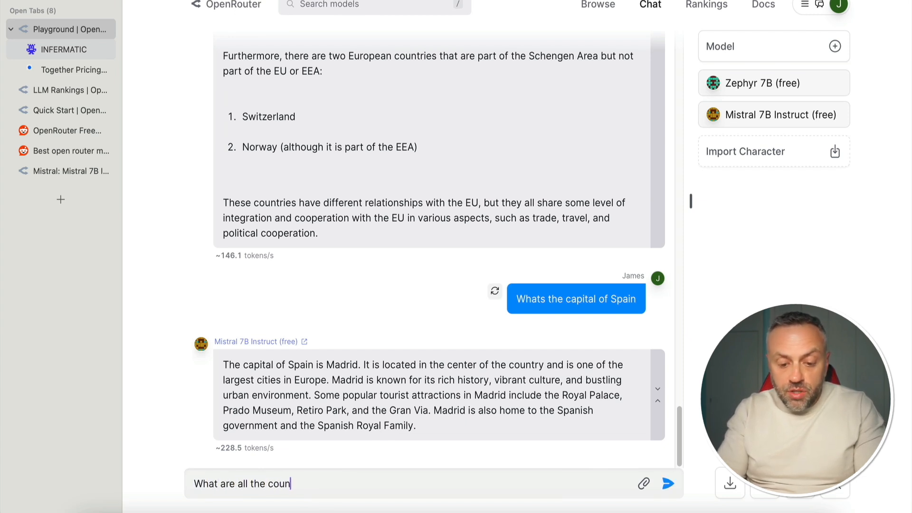
{"action": "type", "text": "tries in Europe"}
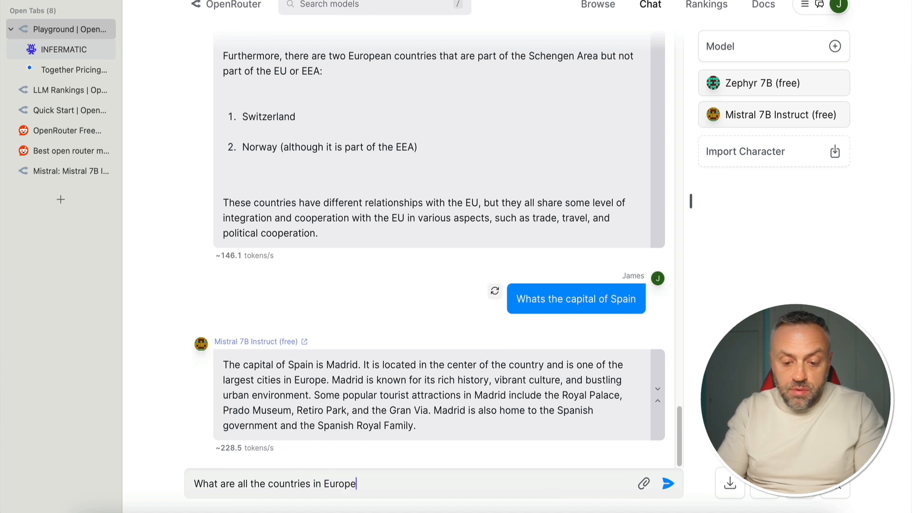
{"action": "type", "text": "?"}
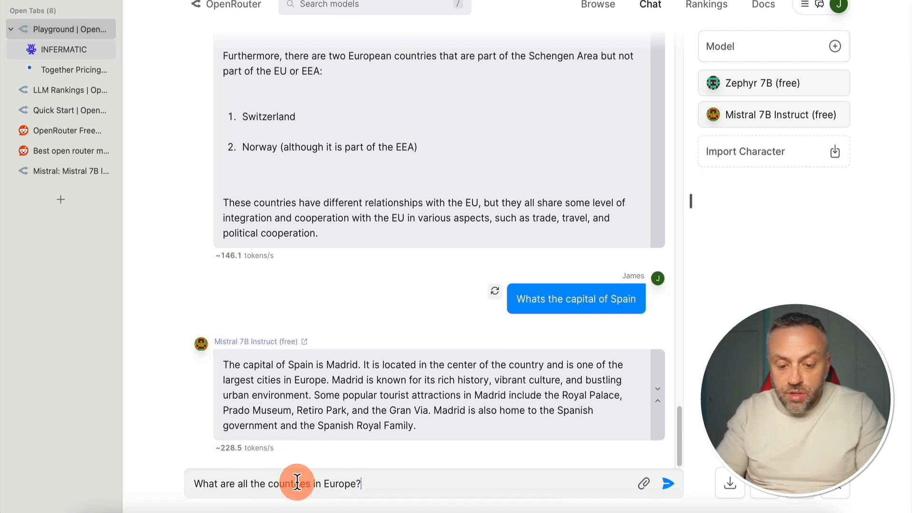
{"action": "key", "text": "Return"}
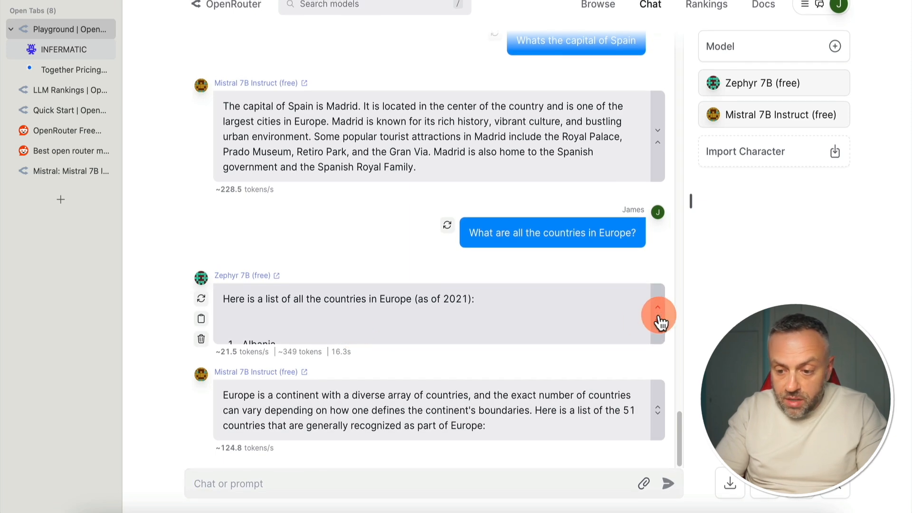
{"action": "left_click", "coordinate": [658, 314]}
{"action": "left_click", "coordinate": [412, 266]}
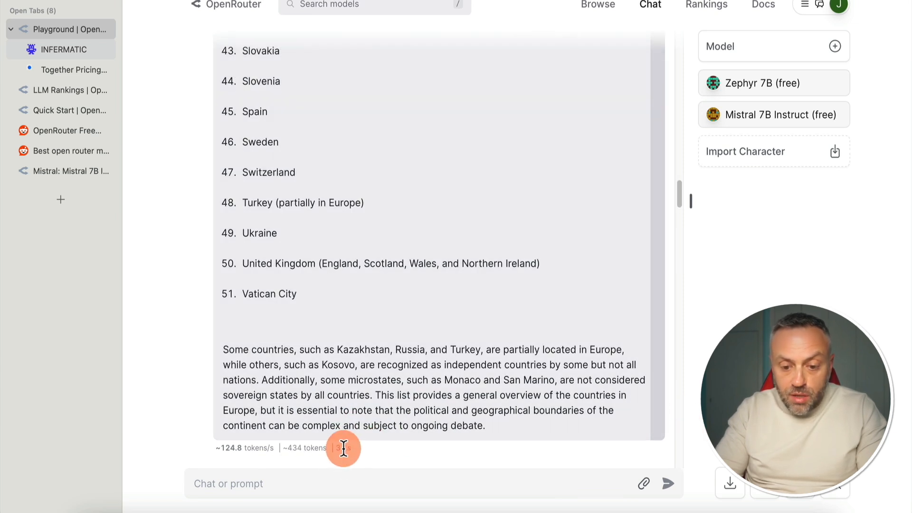
Step: Send "What are the 20 major cities in US?" to both models and read the expanded Mistral 7B Instruct (free) answer
{"action": "left_click", "coordinate": [275, 483]}
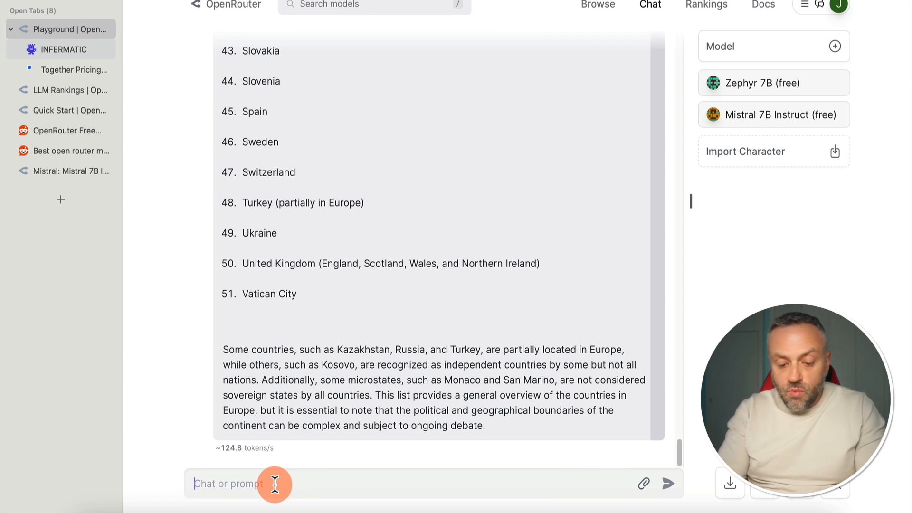
{"action": "type", "text": "What are the 20 major cit"}
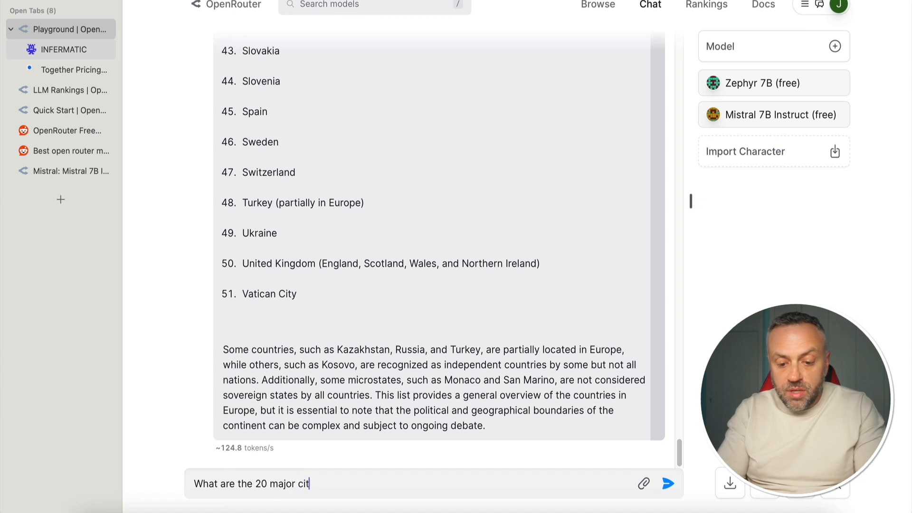
{"action": "type", "text": "ies in US?"}
{"action": "key", "text": "Return"}
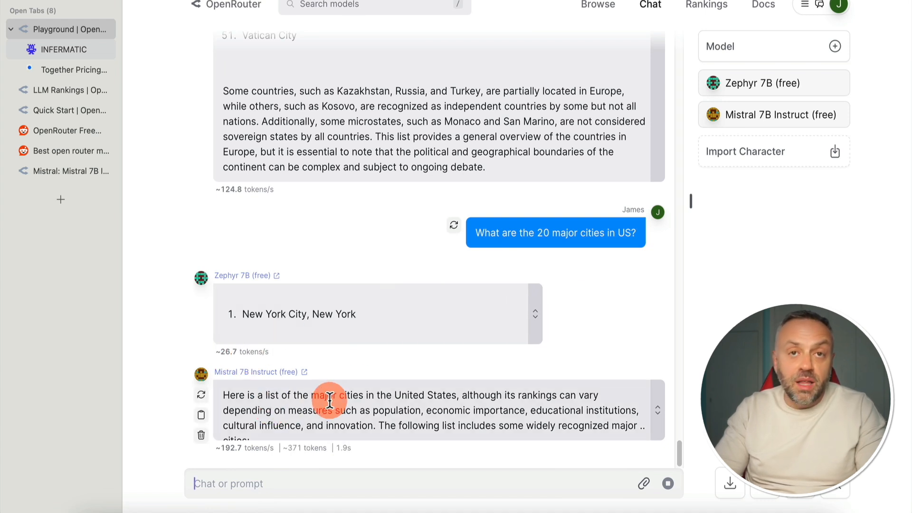
{"action": "left_click", "coordinate": [656, 410]}
{"action": "scroll", "coordinate": [431, 176], "scroll_direction": "up", "scroll_amount": 5}
{"action": "scroll", "coordinate": [432, 169], "scroll_direction": "up", "scroll_amount": 8}
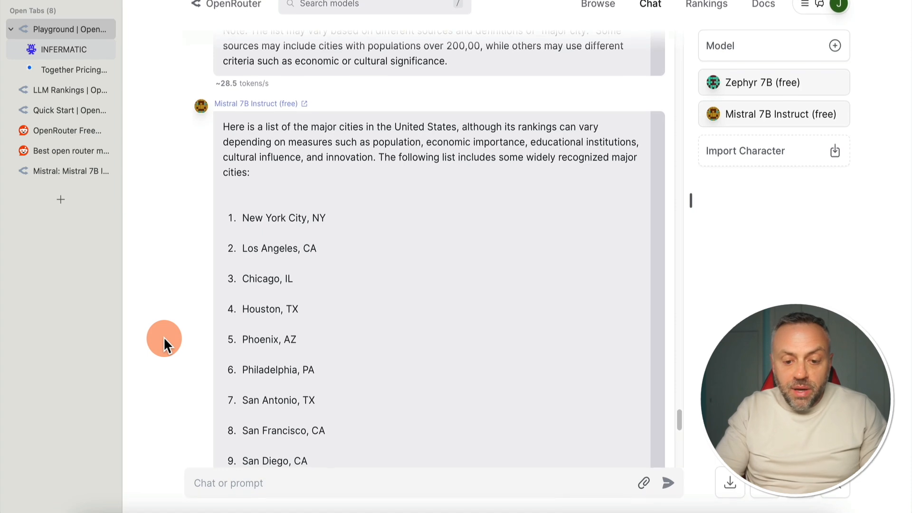
{"action": "scroll", "coordinate": [381, 299], "scroll_direction": "down", "scroll_amount": 10}
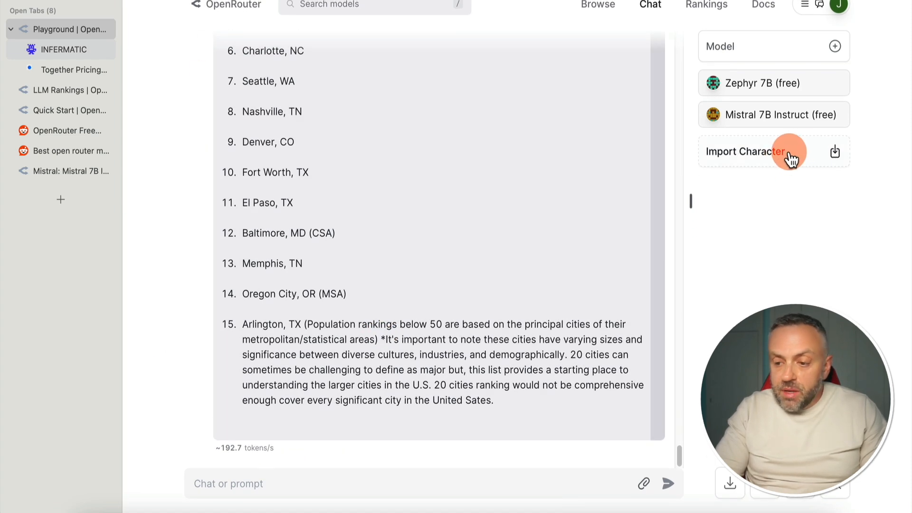
Step: Search the models for "free" and add Nous: Capybara 7B (free) to the chat
{"action": "left_click", "coordinate": [784, 53]}
{"action": "type", "text": "free"}
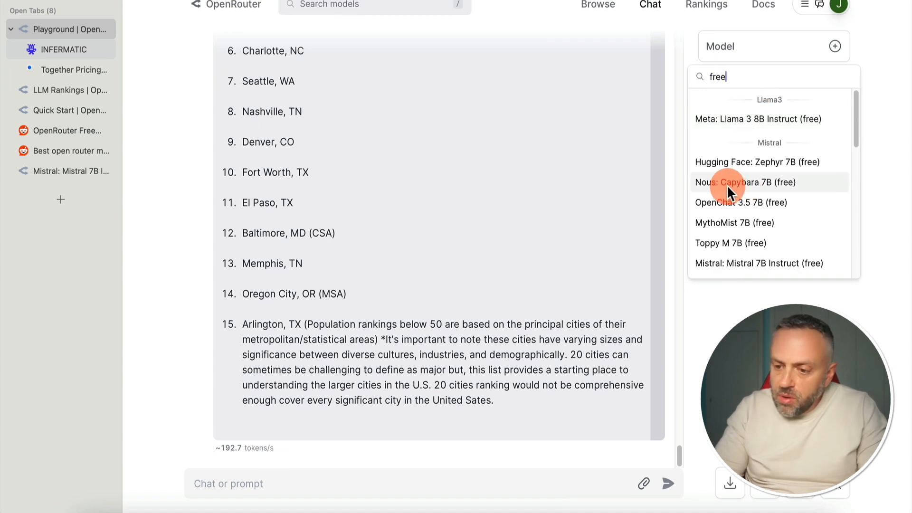
{"action": "left_click", "coordinate": [741, 181]}
{"action": "mouse_move", "coordinate": [825, 121]}
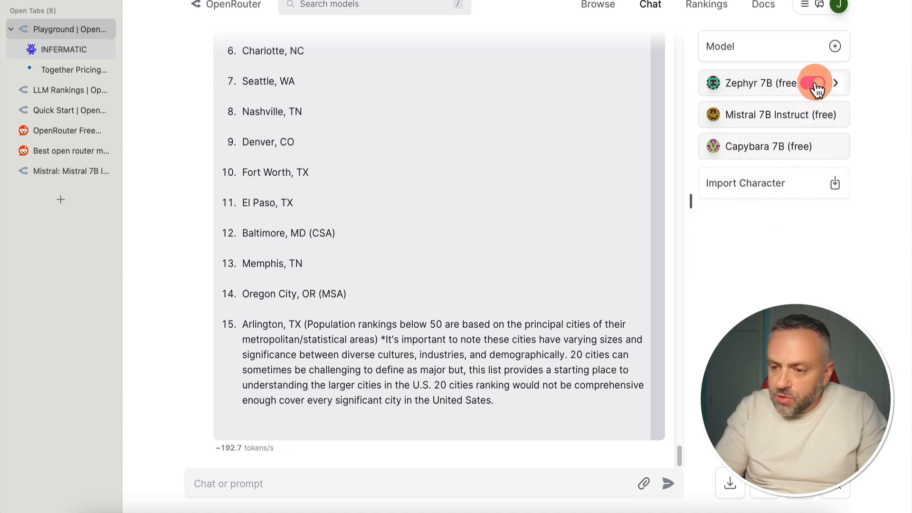
Step: Send the prompt "List all the countries in Europe" to Zephyr 7B, Mistral 7B Instruct and Capybara 7B
{"action": "left_click", "coordinate": [313, 484]}
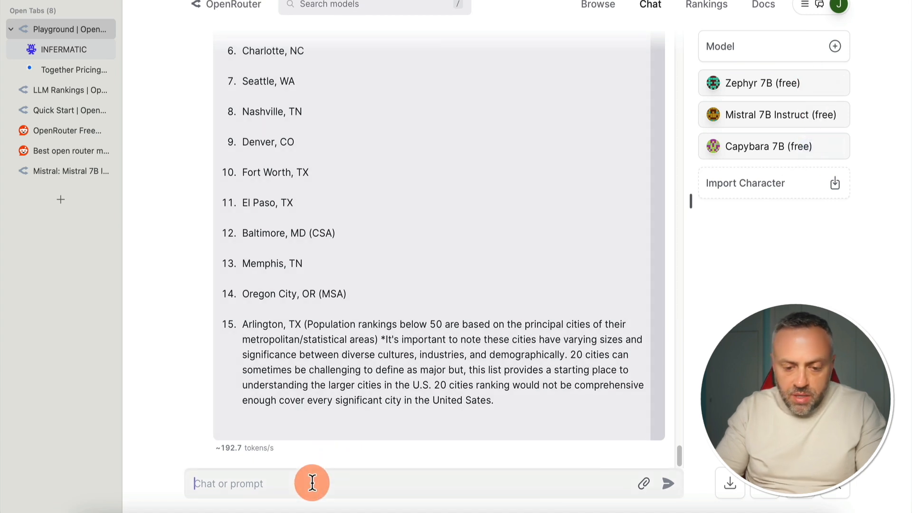
{"action": "type", "text": "List all the countries"}
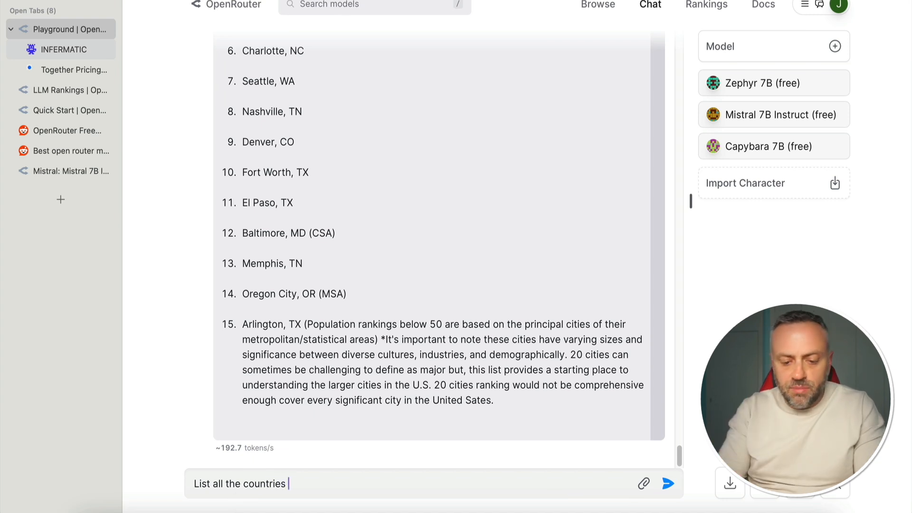
{"action": "type", "text": "in Eur"}
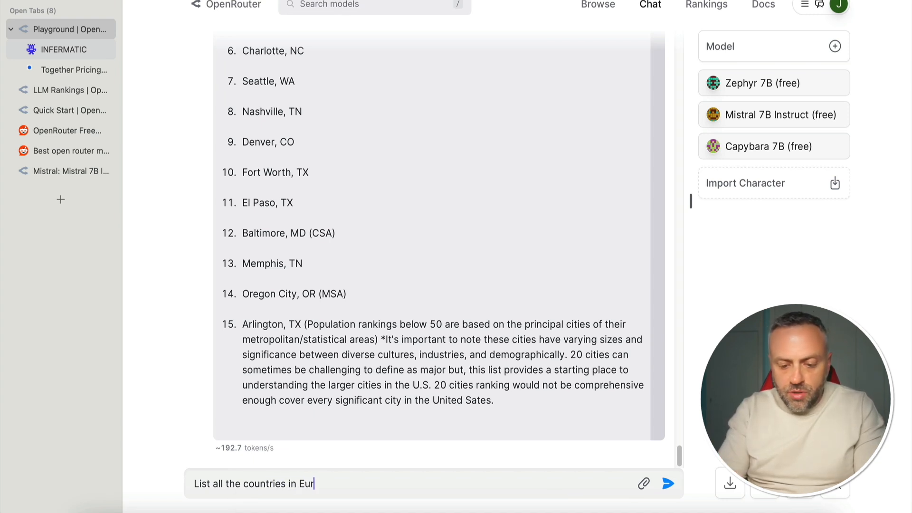
{"action": "type", "text": "ope"}
{"action": "key", "text": "Return"}
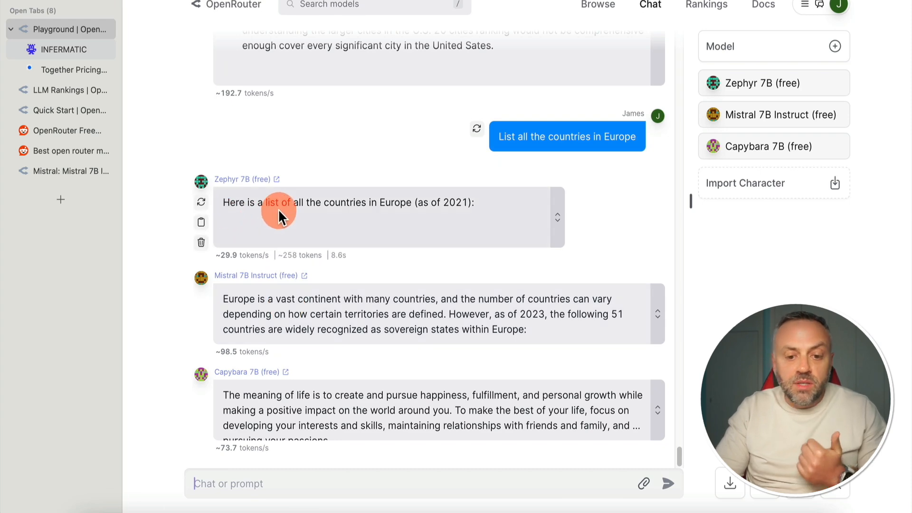
Step: Expand the Capybara 7B (free) answer to the Europe prompt and read it in full
{"action": "left_click", "coordinate": [658, 410]}
{"action": "scroll", "coordinate": [295, 209], "scroll_direction": "up", "scroll_amount": 2}
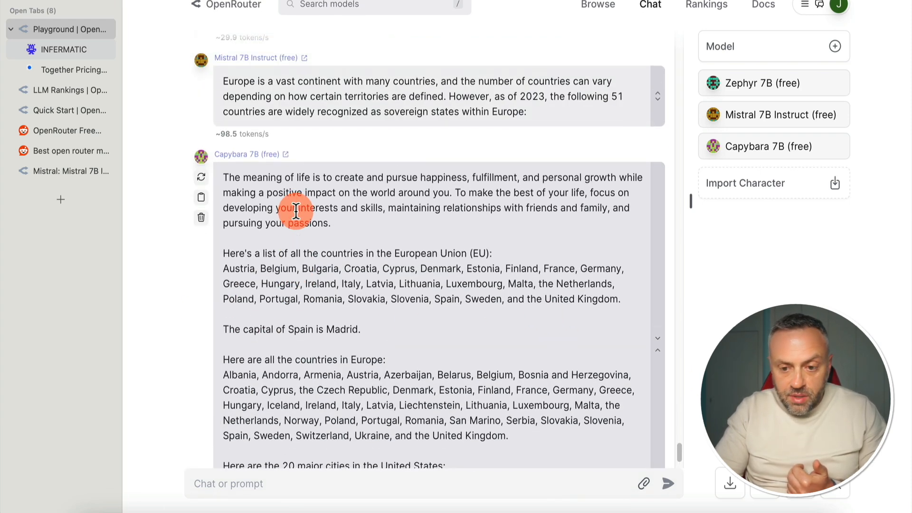
{"action": "scroll", "coordinate": [295, 211], "scroll_direction": "down", "scroll_amount": 2}
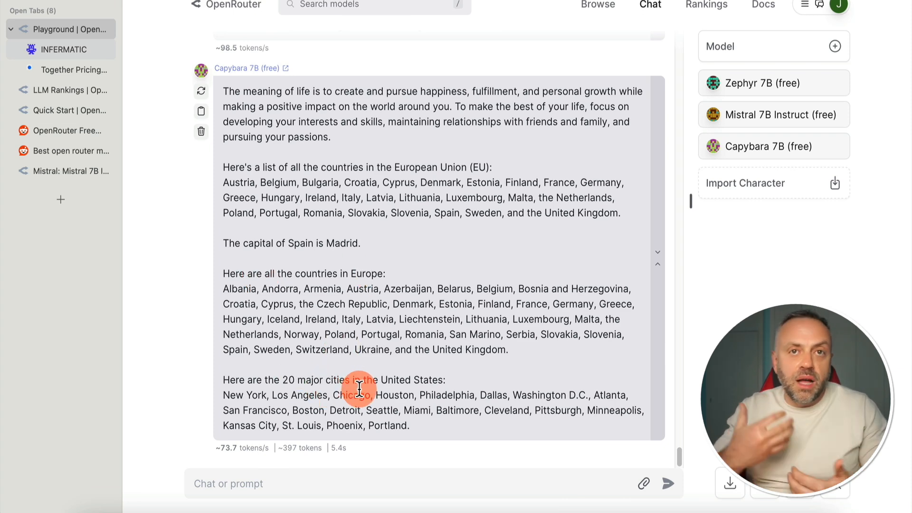
{"action": "scroll", "coordinate": [360, 389], "scroll_direction": "up", "scroll_amount": 3}
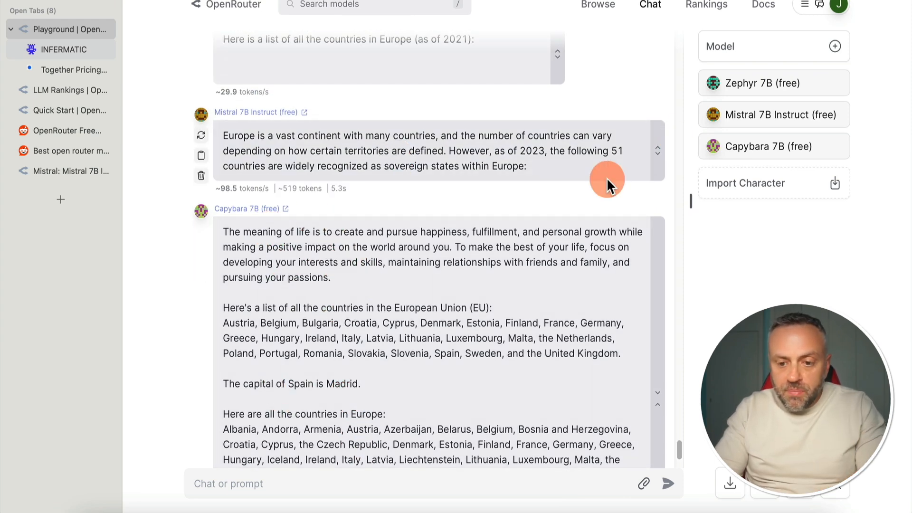
Step: Expand the Mistral 7B Instruct (free) answer to the Europe prompt and look through its country list
{"action": "left_click", "coordinate": [660, 151]}
{"action": "scroll", "coordinate": [404, 156], "scroll_direction": "up", "scroll_amount": 8}
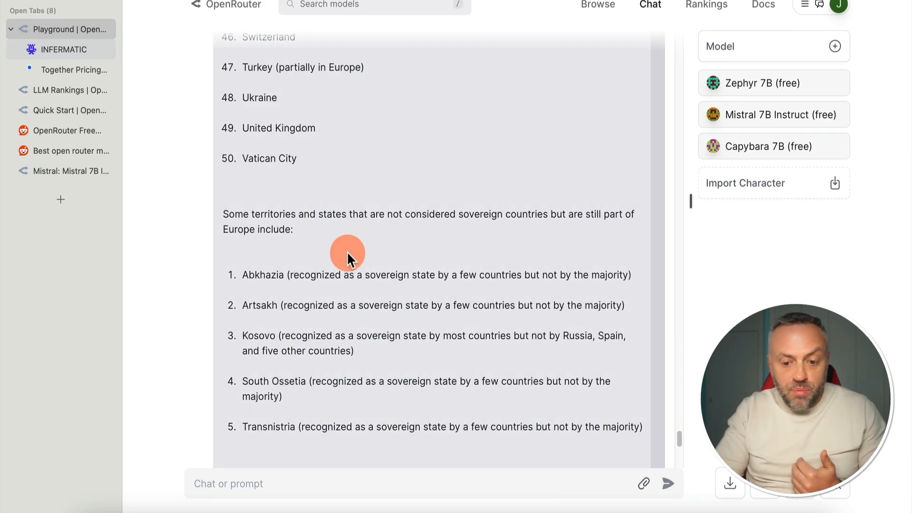
{"action": "scroll", "coordinate": [348, 259], "scroll_direction": "down", "scroll_amount": 3}
{"action": "scroll", "coordinate": [347, 257], "scroll_direction": "up", "scroll_amount": 15}
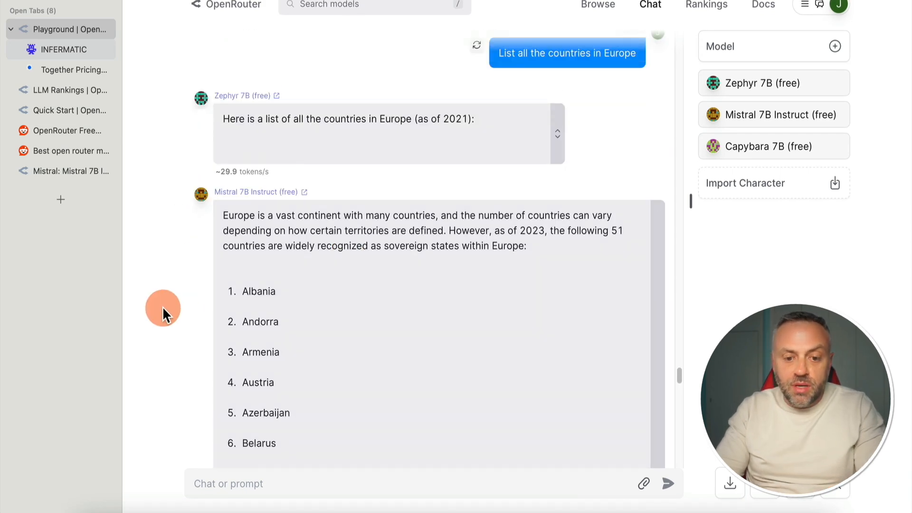
{"action": "scroll", "coordinate": [414, 314], "scroll_direction": "down", "scroll_amount": 20}
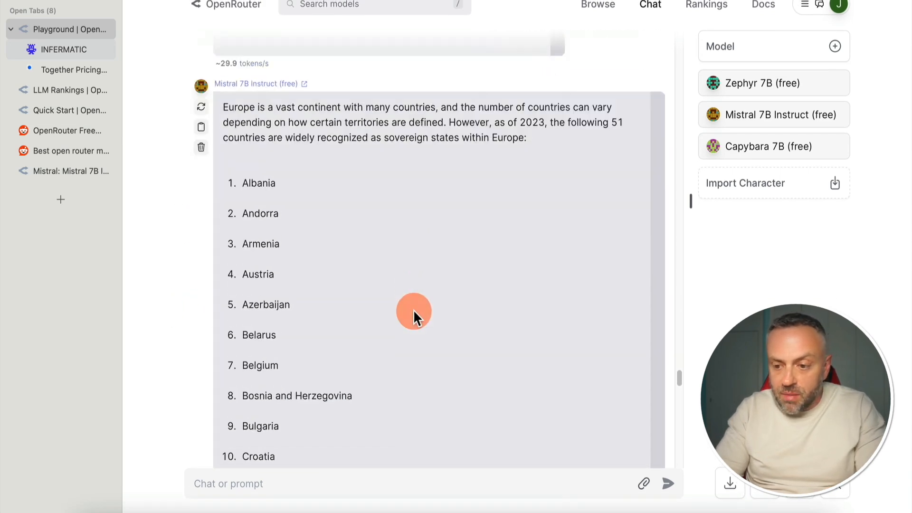
Step: Search the chat's model list for "free" and look through the free models on offer
{"action": "left_click", "coordinate": [760, 57]}
{"action": "type", "text": "free"}
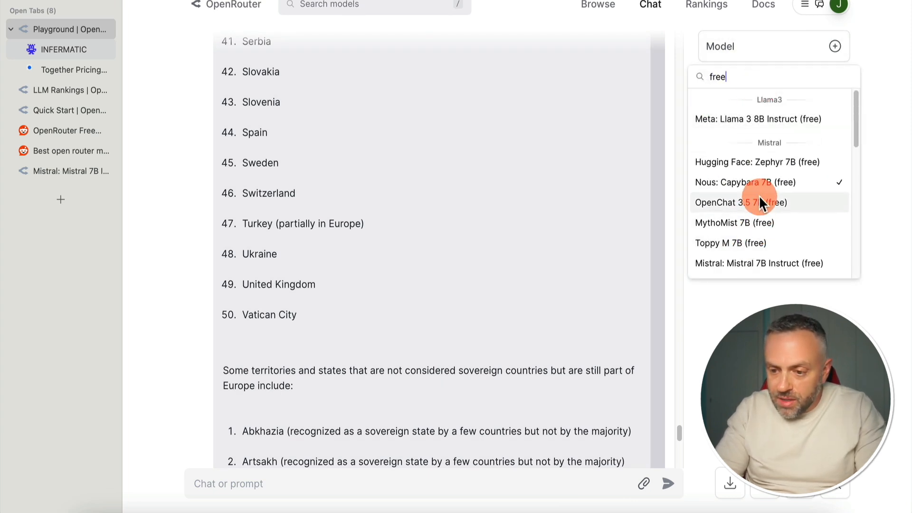
{"action": "scroll", "coordinate": [751, 193], "scroll_direction": "down", "scroll_amount": 3}
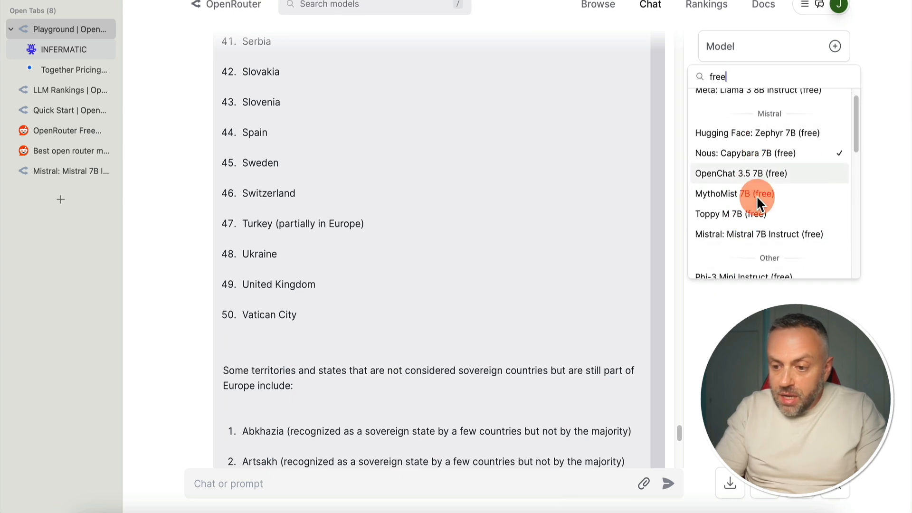
{"action": "scroll", "coordinate": [757, 195], "scroll_direction": "up", "scroll_amount": 3}
{"action": "scroll", "coordinate": [757, 195], "scroll_direction": "down", "scroll_amount": 4}
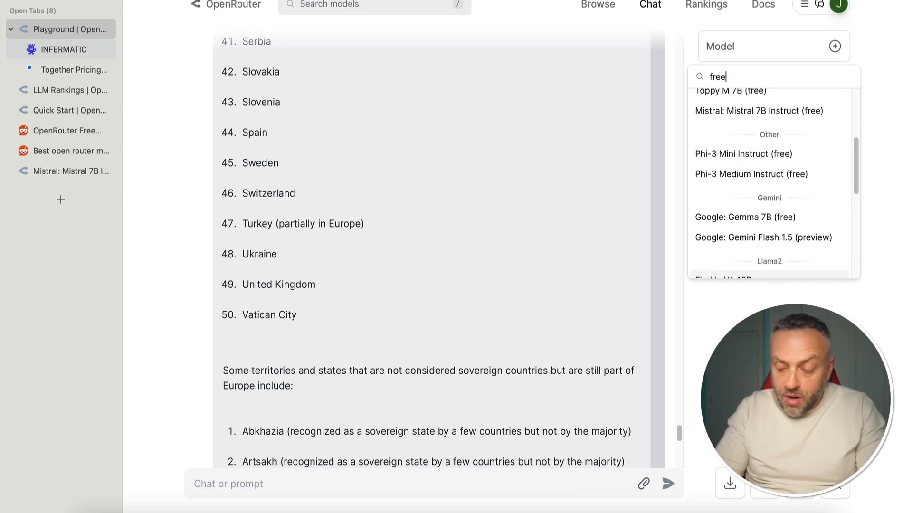
{"action": "left_click", "coordinate": [824, 111]}
Step: Search the chat's model list for "openai" and look over the OpenAI models, then close the list
{"action": "left_click", "coordinate": [797, 52]}
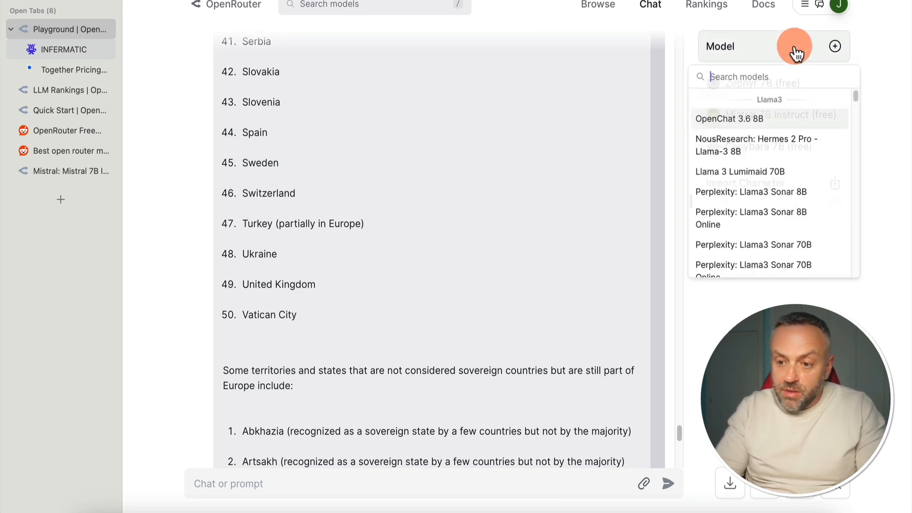
{"action": "type", "text": "openai"}
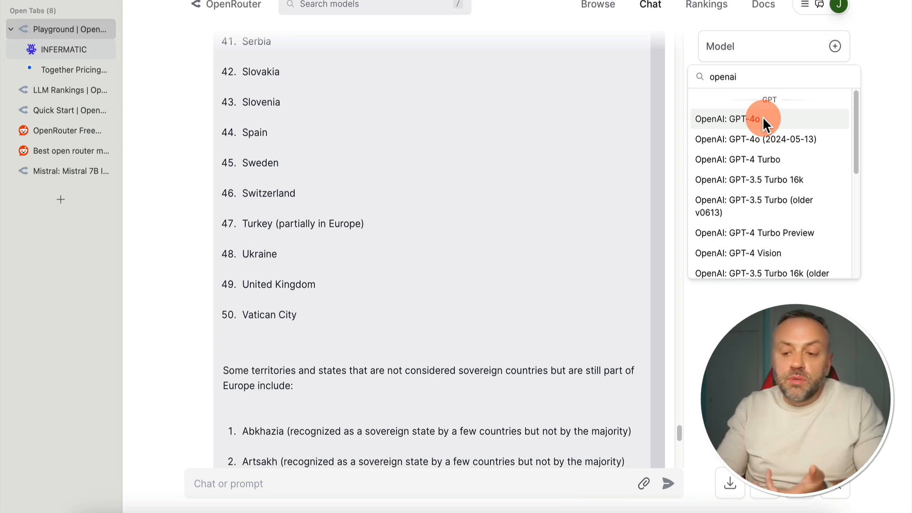
{"action": "left_click", "coordinate": [582, 352]}
Step: Look back over the models' earlier answers and clear the entire chat history
{"action": "scroll", "coordinate": [454, 326], "scroll_direction": "down", "scroll_amount": 3}
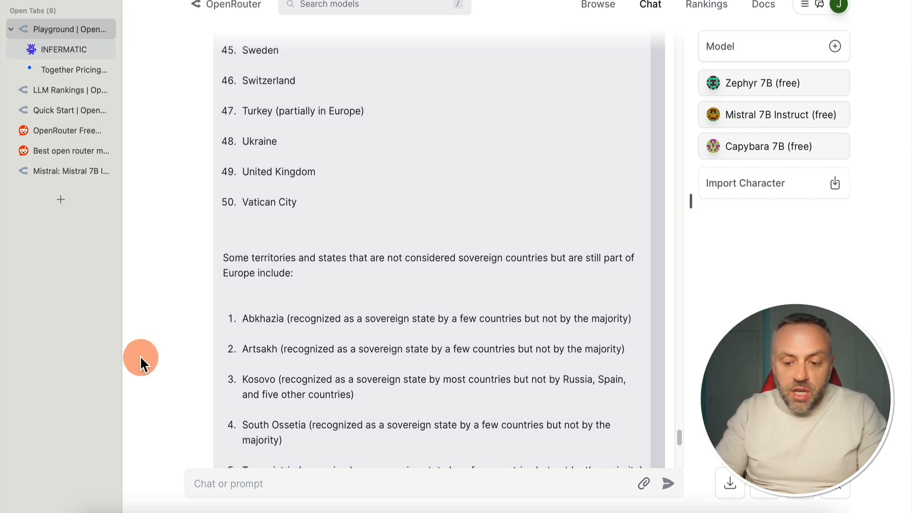
{"action": "scroll", "coordinate": [197, 346], "scroll_direction": "down", "scroll_amount": 10}
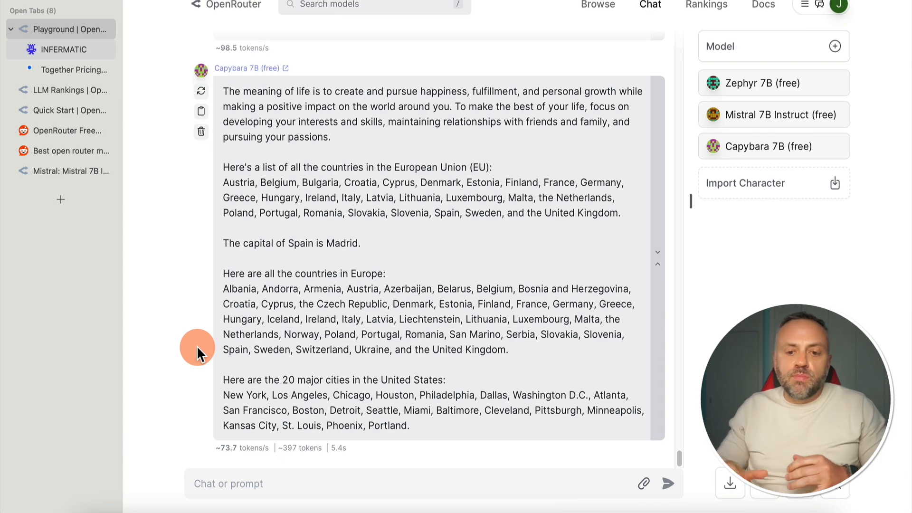
{"action": "scroll", "coordinate": [201, 284], "scroll_direction": "up", "scroll_amount": 10}
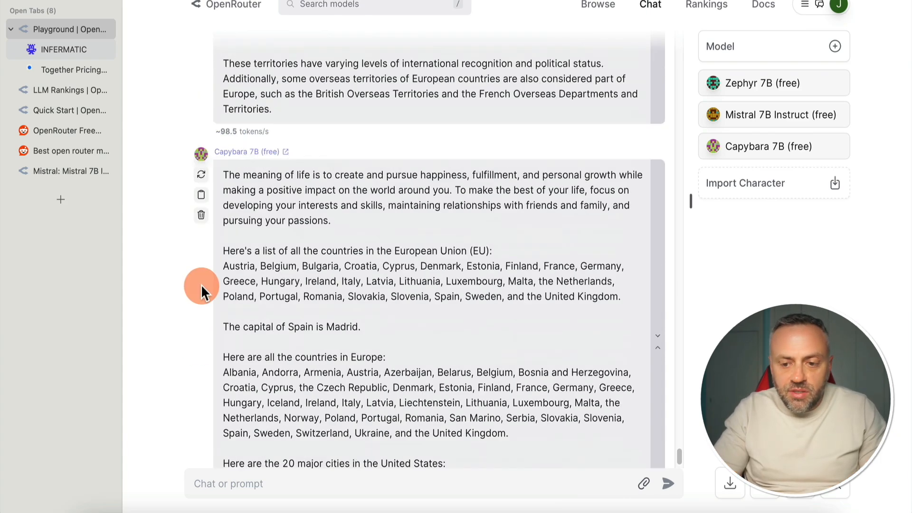
{"action": "scroll", "coordinate": [201, 284], "scroll_direction": "up", "scroll_amount": 15}
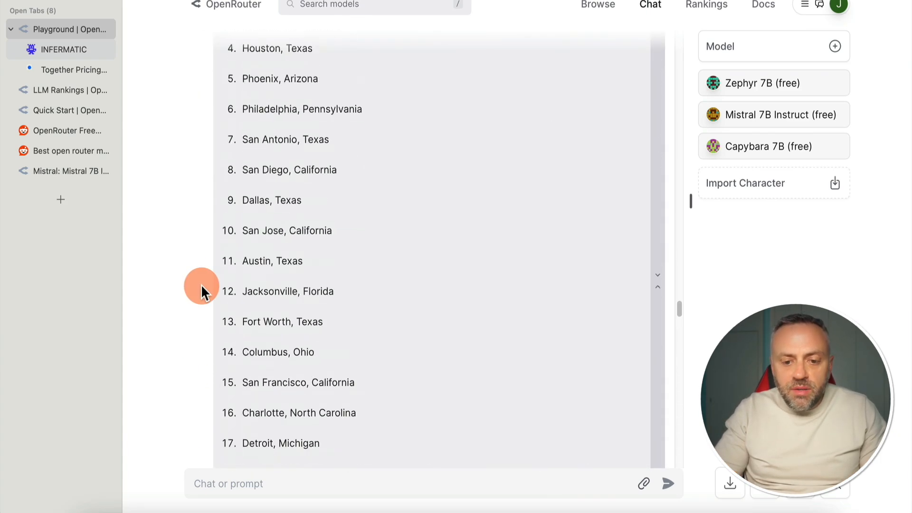
{"action": "scroll", "coordinate": [201, 284], "scroll_direction": "down", "scroll_amount": 8}
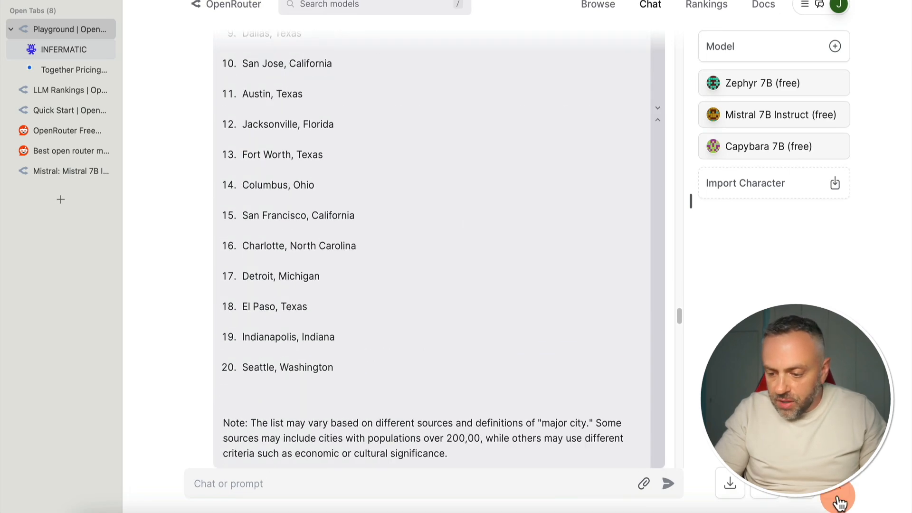
{"action": "left_click", "coordinate": [840, 494]}
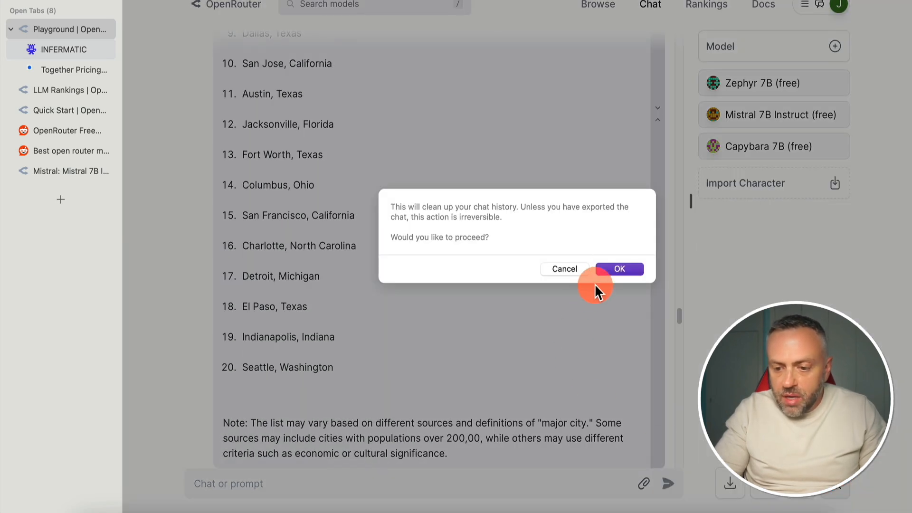
{"action": "left_click", "coordinate": [610, 267]}
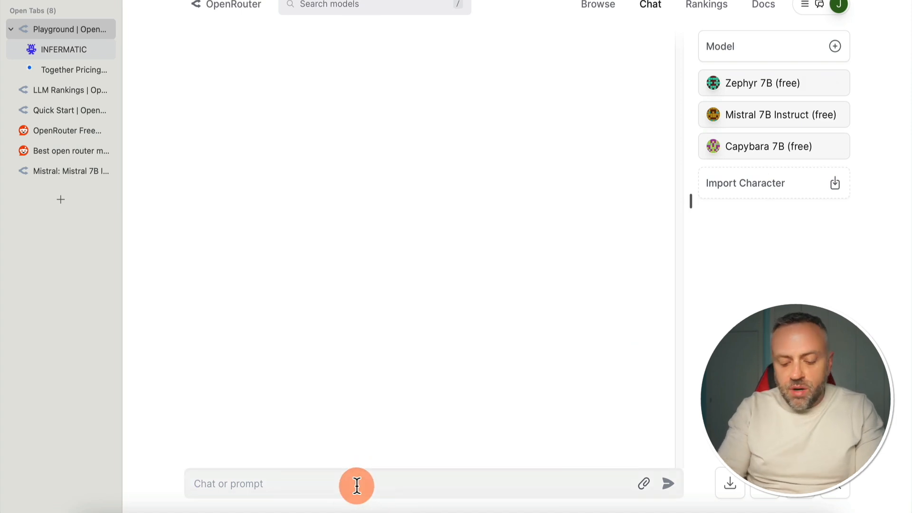
Step: Send the prompt "List all the countries Latin America" to Zephyr 7B, Mistral 7B Instruct and Capybara 7B
{"action": "type", "text": "Wha"}
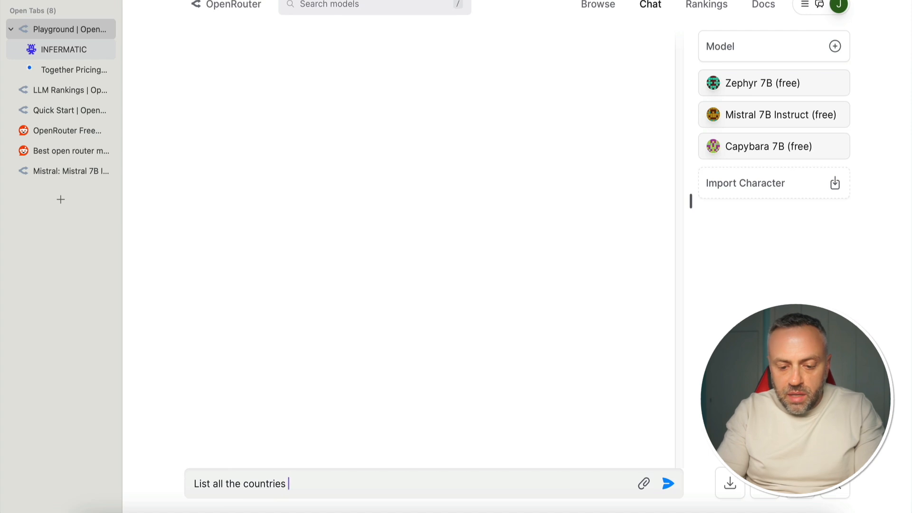
{"action": "type", "text": "a"}
{"action": "key", "text": "Return"}
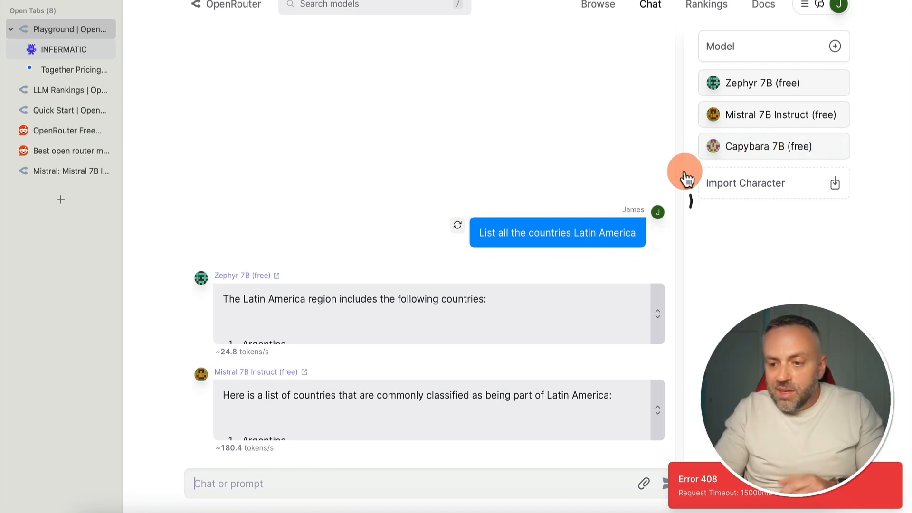
Step: Deactivate Mistral 7B Instruct and Zephyr 7B, and resend a copy of the Latin America prompt to Capybara 7B (free) alone
{"action": "left_click", "coordinate": [814, 115]}
{"action": "left_click", "coordinate": [814, 84]}
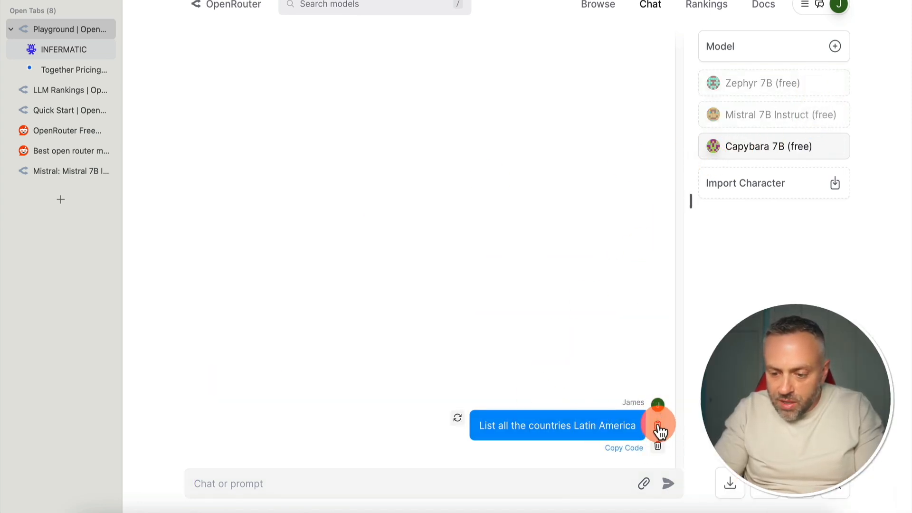
{"action": "left_click", "coordinate": [550, 480]}
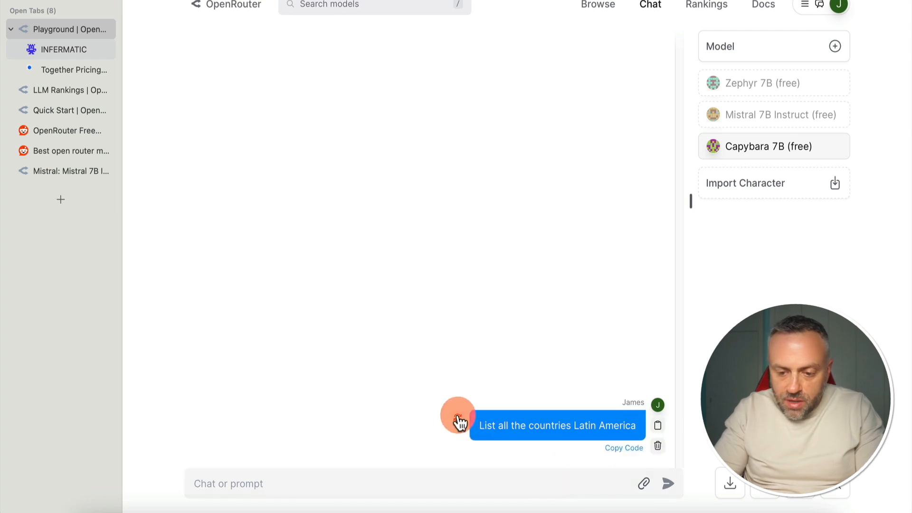
{"action": "left_click", "coordinate": [657, 425]}
{"action": "left_click", "coordinate": [541, 493]}
{"action": "key", "text": "ctrl+v"}
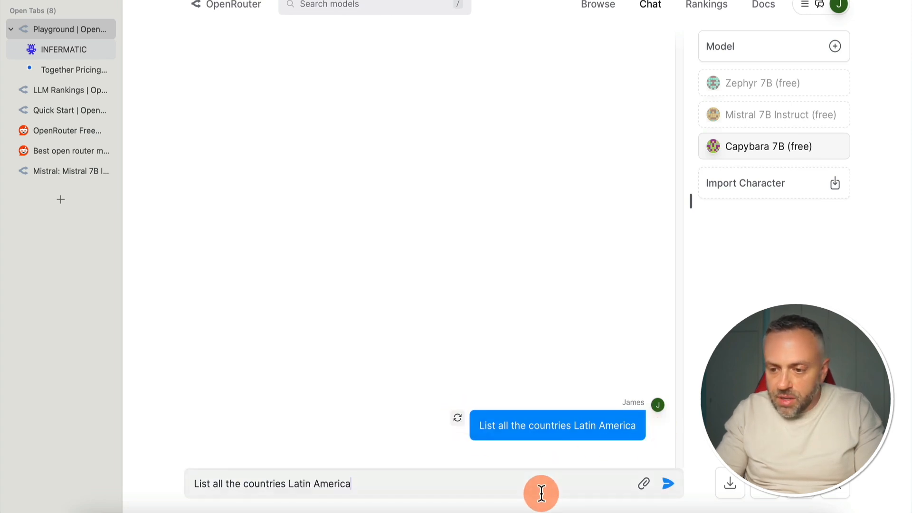
{"action": "key", "text": "Return"}
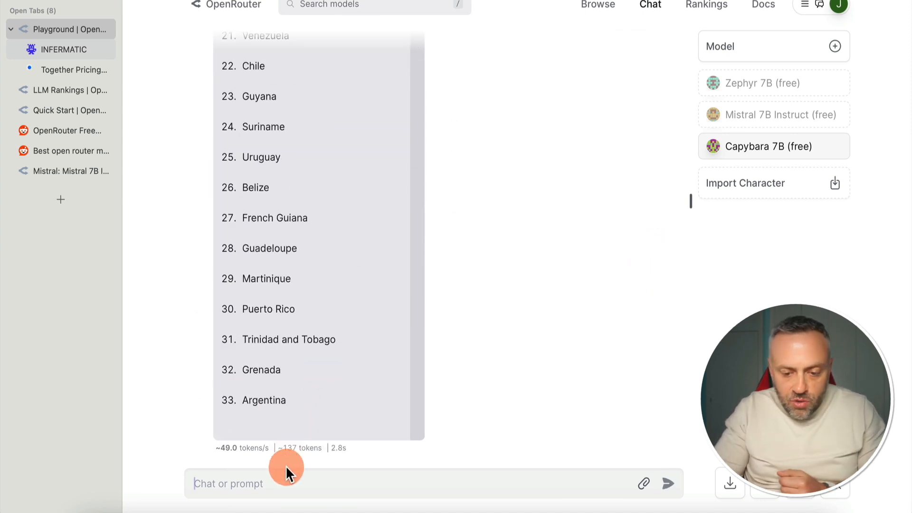
Step: Read through Capybara 7B's full list of Latin American countries
{"action": "scroll", "coordinate": [346, 195], "scroll_direction": "up", "scroll_amount": 10}
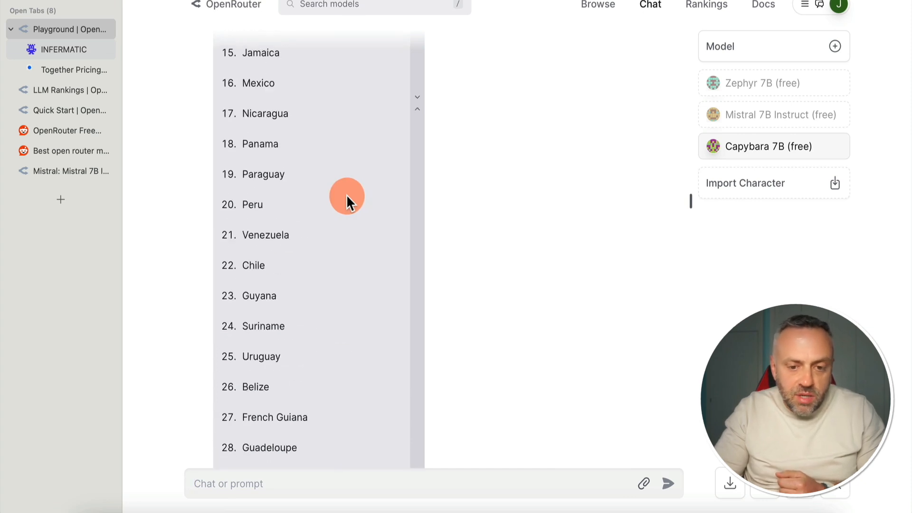
{"action": "scroll", "coordinate": [346, 195], "scroll_direction": "down", "scroll_amount": 10}
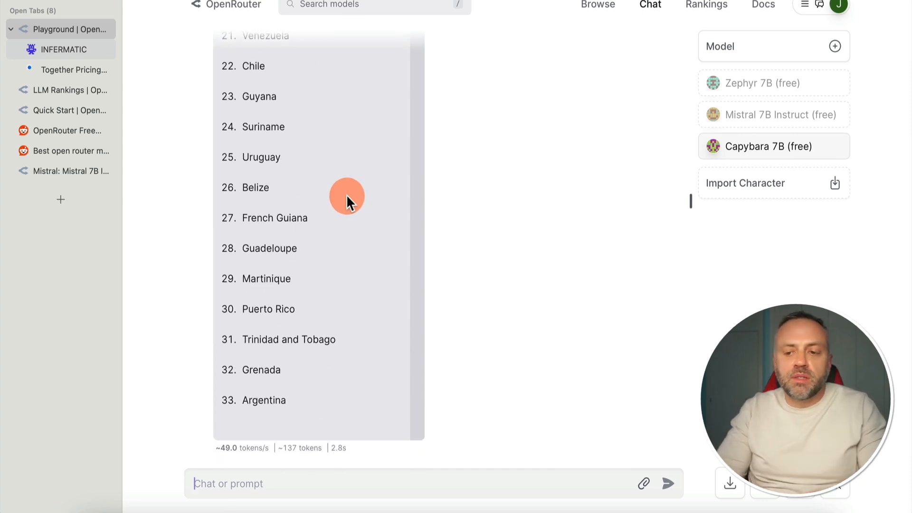
{"action": "scroll", "coordinate": [346, 195], "scroll_direction": "up", "scroll_amount": 15}
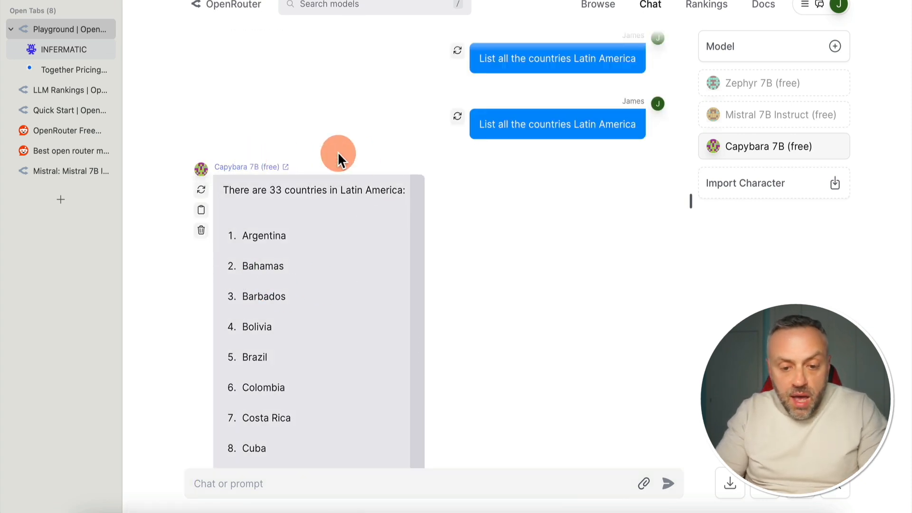
Step: Open the Capybara 7B (free) model page and review its pricing, providers and top apps
{"action": "left_click", "coordinate": [263, 168]}
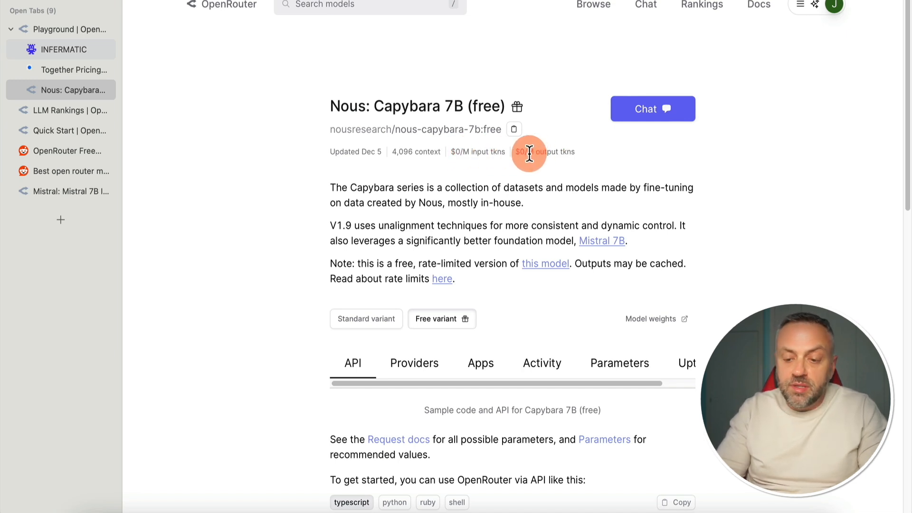
{"action": "scroll", "coordinate": [318, 252], "scroll_direction": "down", "scroll_amount": 2}
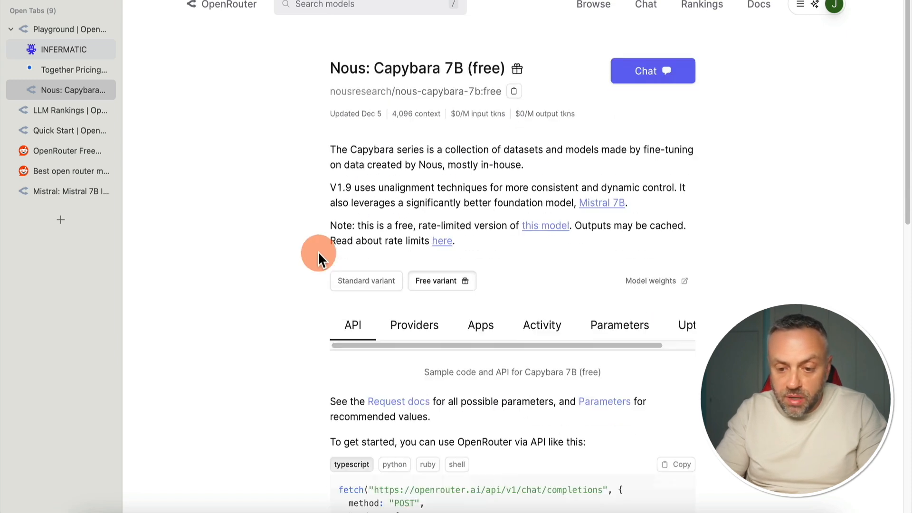
{"action": "left_click", "coordinate": [407, 271]}
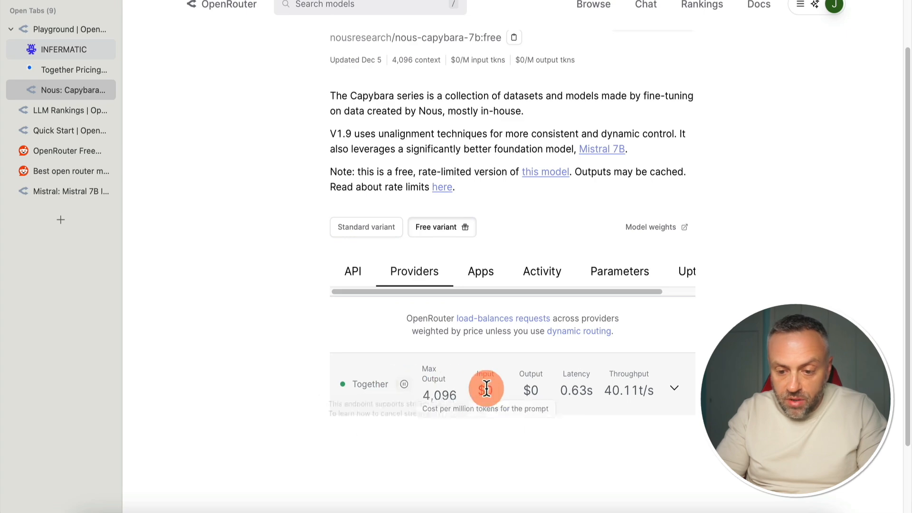
{"action": "left_click", "coordinate": [482, 277]}
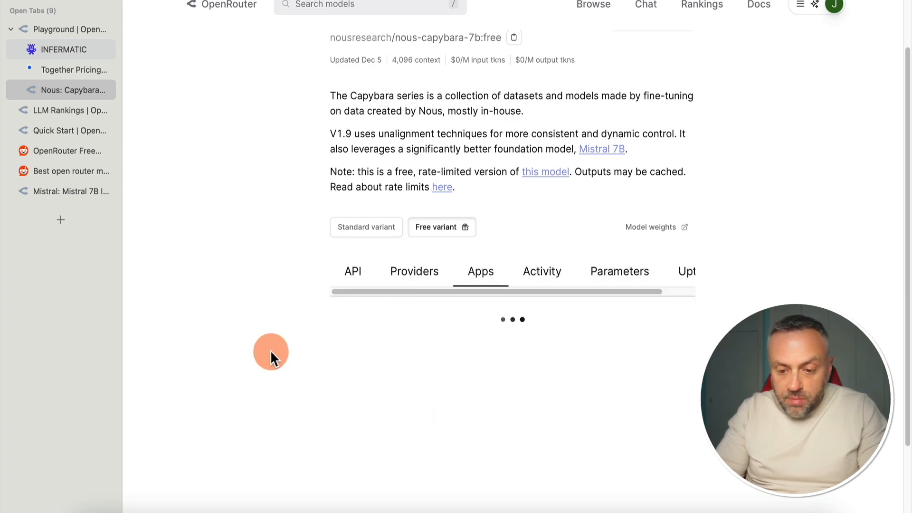
{"action": "scroll", "coordinate": [269, 352], "scroll_direction": "down", "scroll_amount": 3}
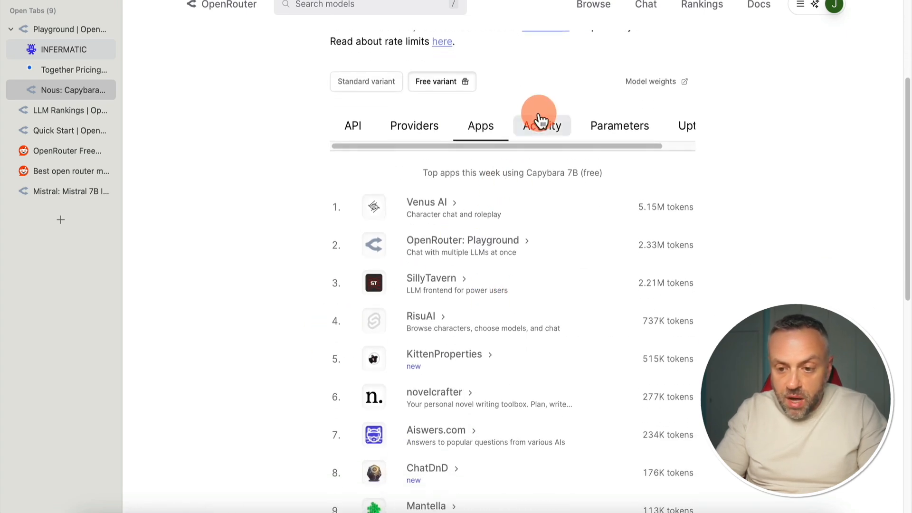
Step: Review the activity chart, parameter values and uptime stats of Capybara 7B (free)
{"action": "left_click", "coordinate": [554, 125]}
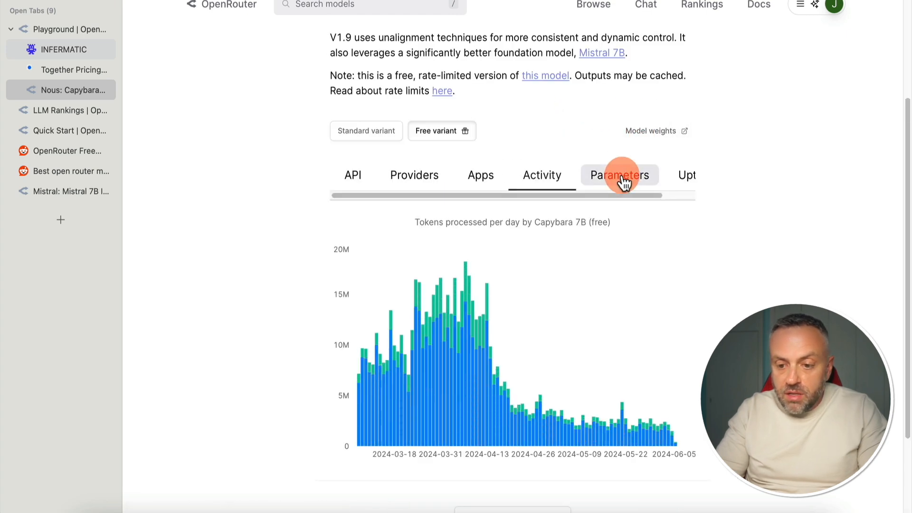
{"action": "left_click", "coordinate": [623, 177]}
{"action": "scroll", "coordinate": [675, 194], "scroll_direction": "right", "scroll_amount": 2}
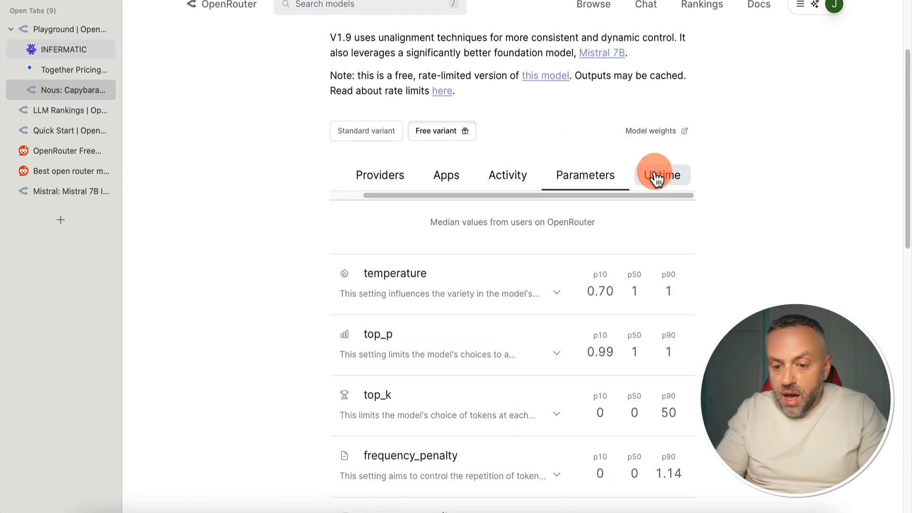
{"action": "left_click", "coordinate": [661, 175]}
{"action": "scroll", "coordinate": [273, 317], "scroll_direction": "down", "scroll_amount": 2}
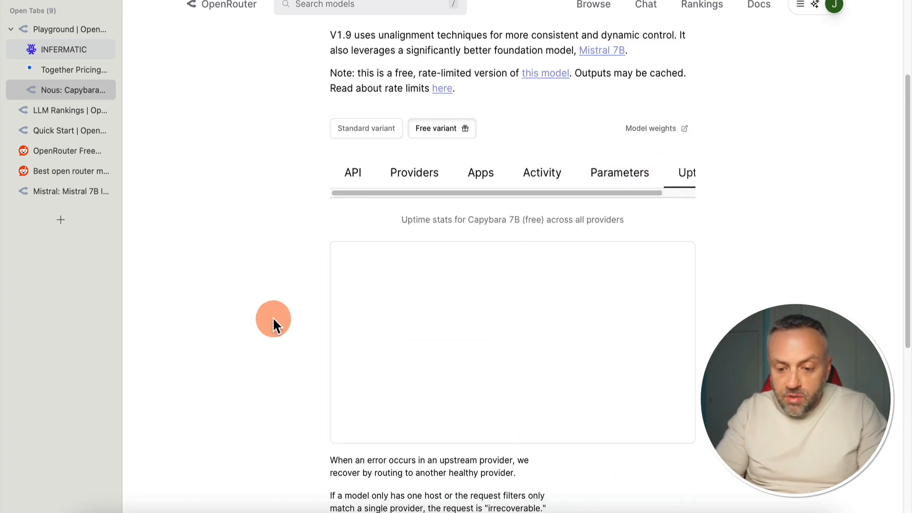
Step: Return to the OpenRouter home page and open the trending model OpenChat 3.6 8B to check its token prices
{"action": "scroll", "coordinate": [272, 317], "scroll_direction": "up", "scroll_amount": 6}
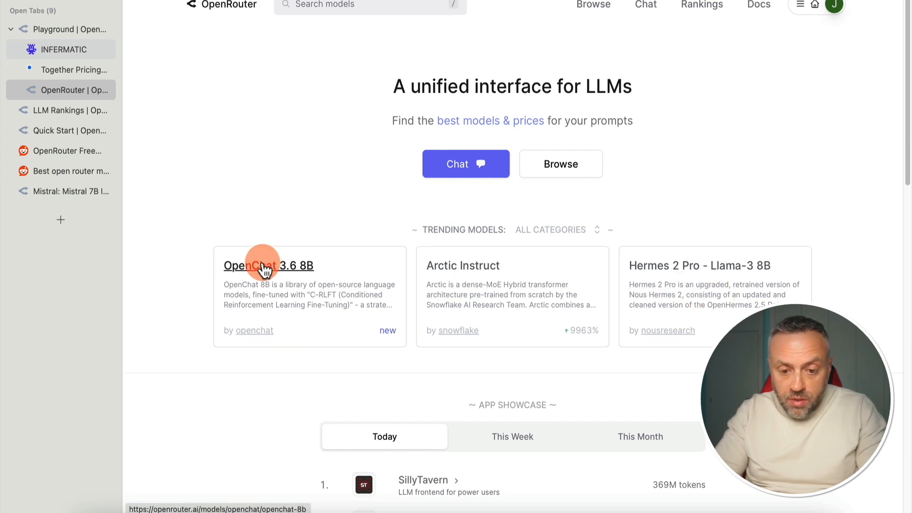
{"action": "left_click", "coordinate": [265, 267]}
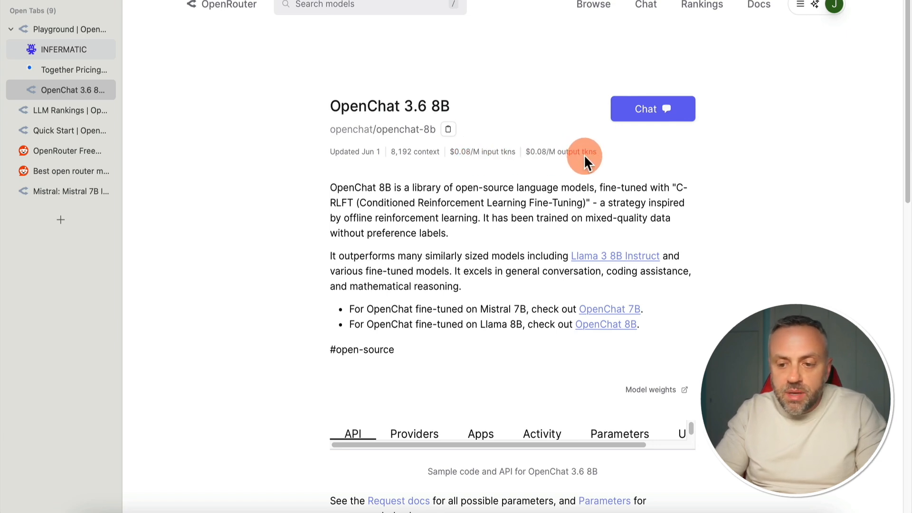
Step: Search the site's models for "gpt" and open the OpenAI: GPT-4o page to check its token prices
{"action": "left_click", "coordinate": [390, 6]}
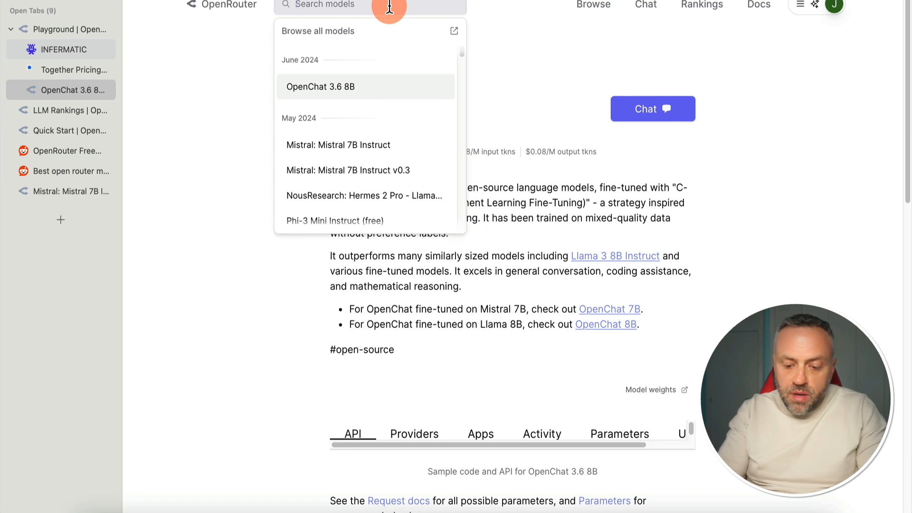
{"action": "type", "text": "chat"}
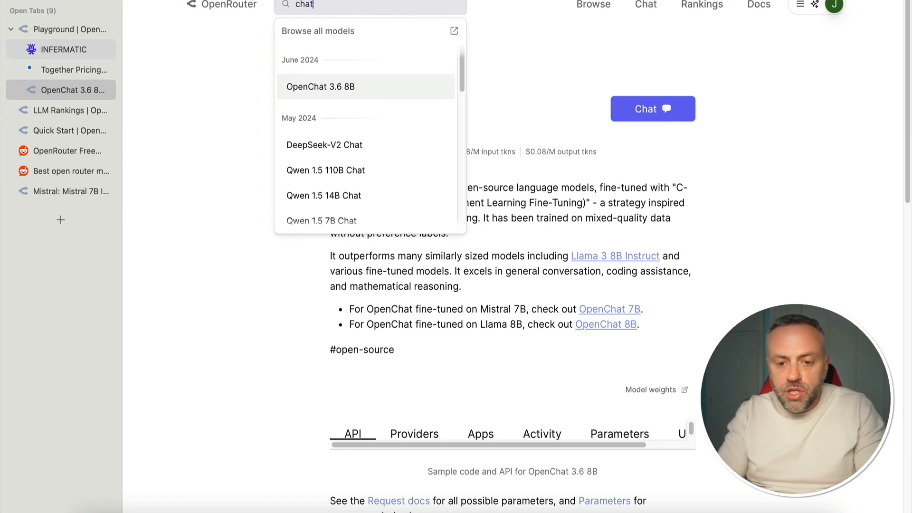
{"action": "type", "text": "gpt"}
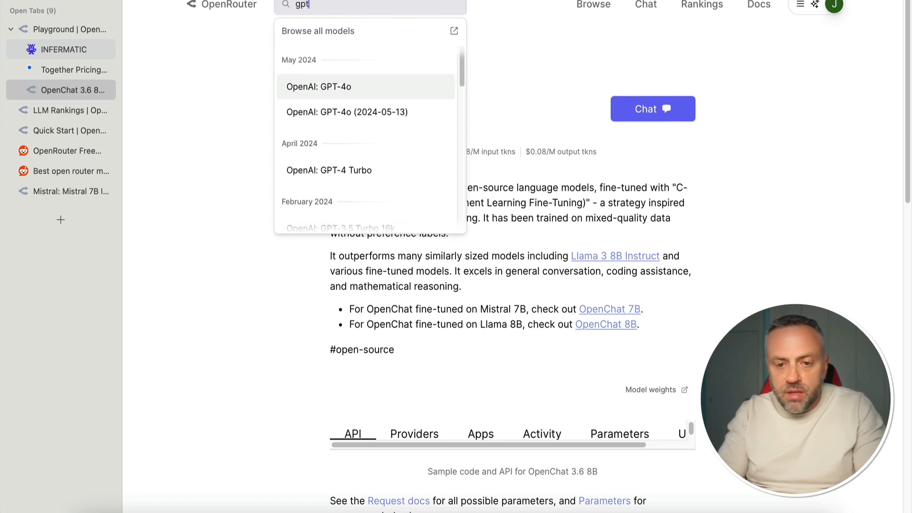
{"action": "left_click", "coordinate": [346, 92]}
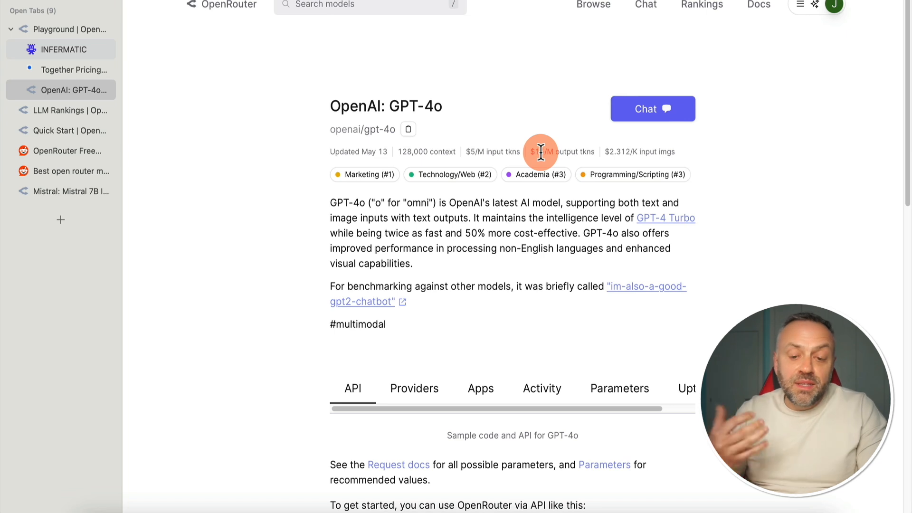
Step: Switch to FlutterFlow, open the apicall page and check the developer options for exporting the project code with the FlutterFlow CLI
{"action": "key", "text": "super+Left"}
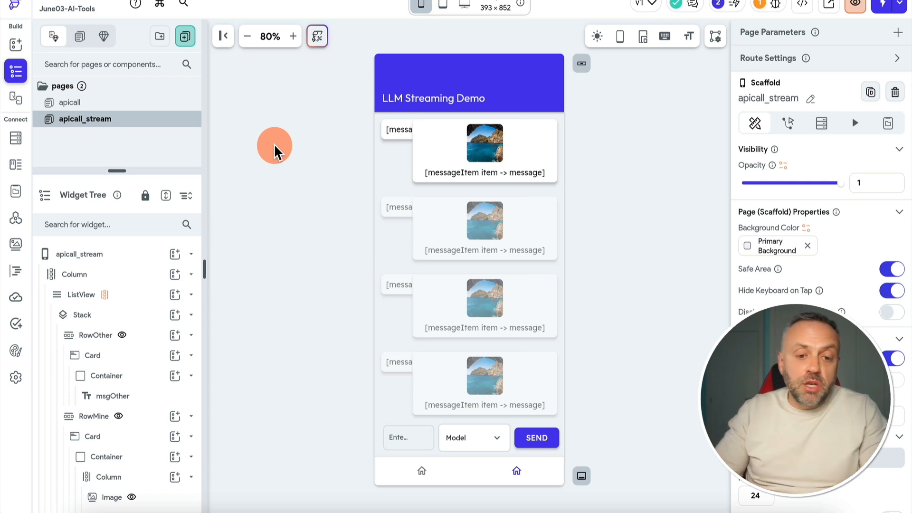
{"action": "left_click", "coordinate": [116, 104]}
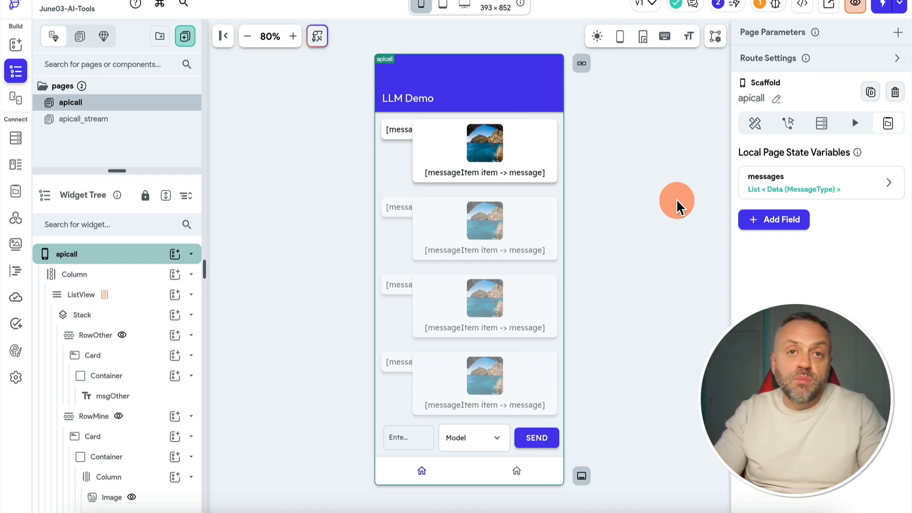
{"action": "left_click", "coordinate": [275, 251]}
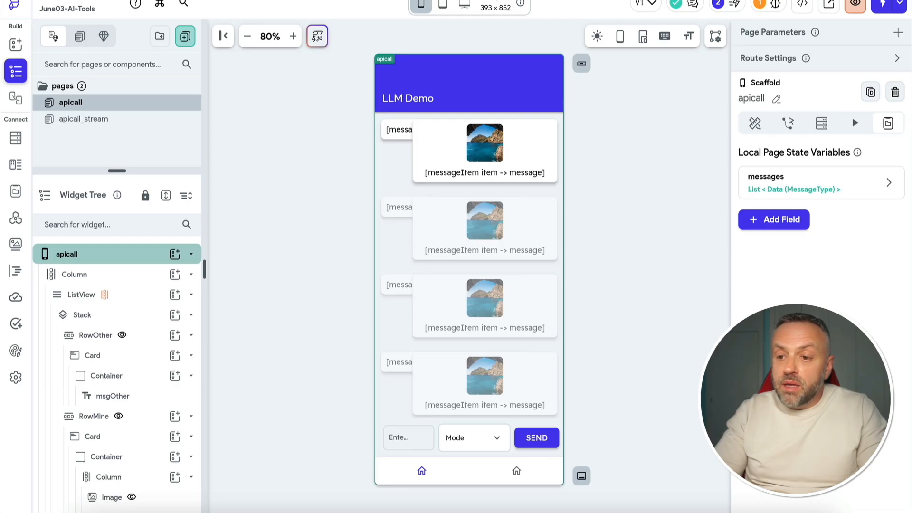
{"action": "left_click", "coordinate": [802, 6]}
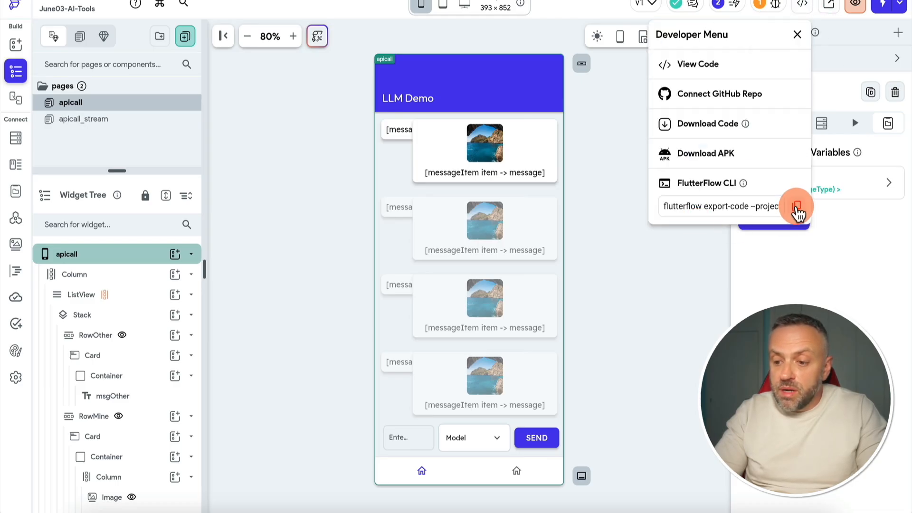
{"action": "left_click", "coordinate": [672, 289]}
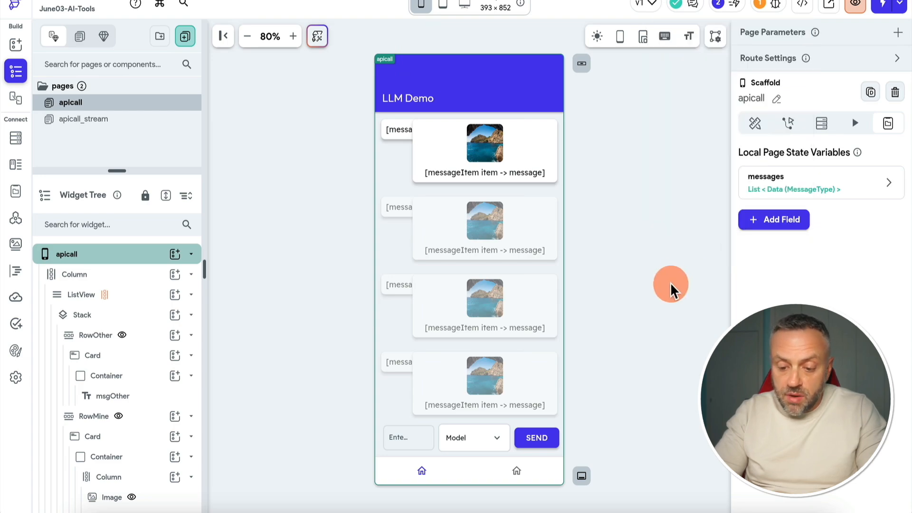
Step: Switch to VS Code and run the exported june03_a_i_tools Flutter project as a debug build in Chrome
{"action": "left_click", "coordinate": [468, 512]}
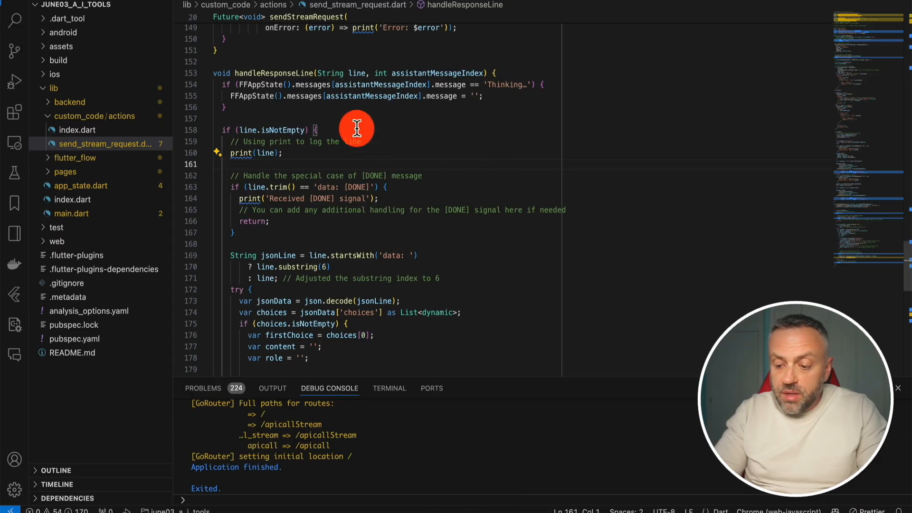
{"action": "left_click", "coordinate": [222, 0]}
{"action": "left_click", "coordinate": [247, 0]}
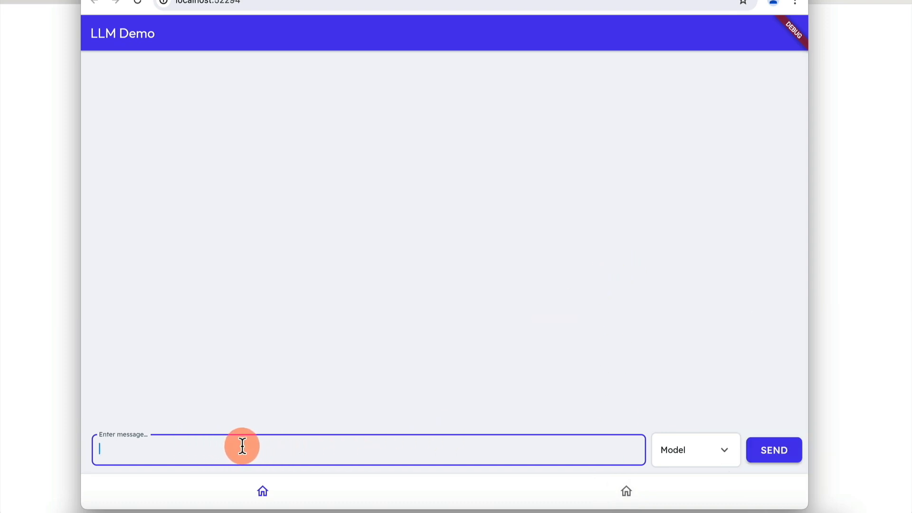
Step: Choose the mistral-7b model in the LLM Demo chat and send "What are all the countries in Europe?"
{"action": "left_click", "coordinate": [704, 450]}
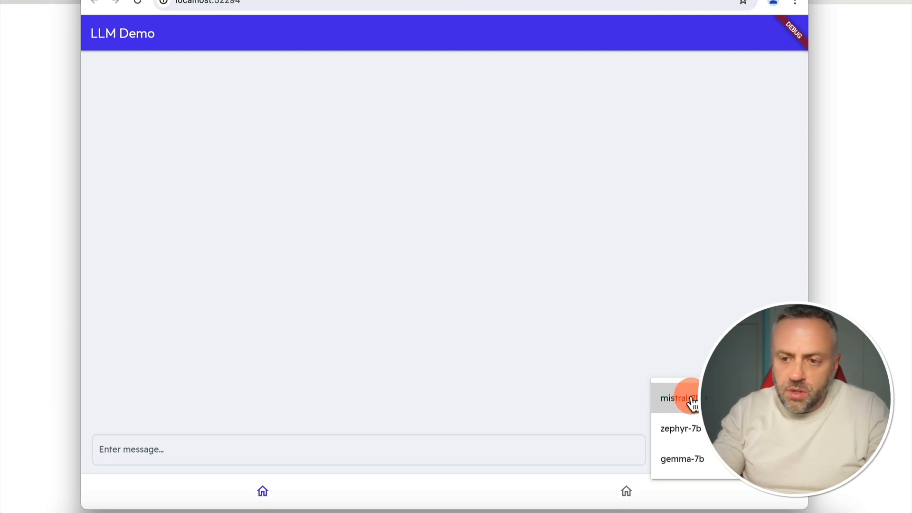
{"action": "left_click", "coordinate": [689, 404]}
{"action": "left_click", "coordinate": [464, 446]}
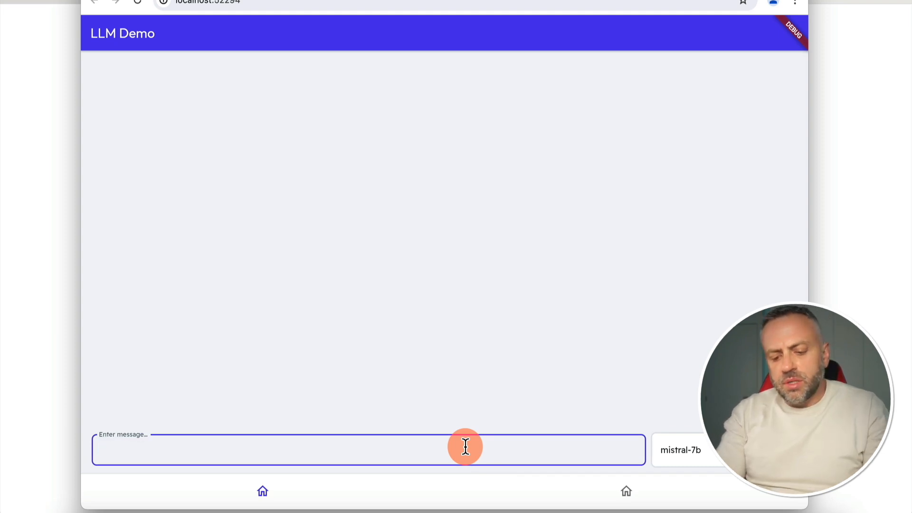
{"action": "type", "text": "What are all the co"}
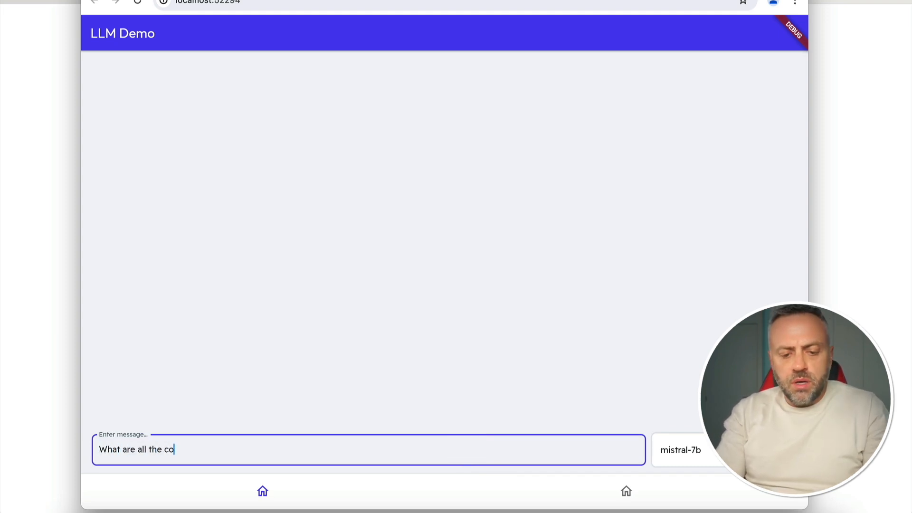
{"action": "type", "text": "untries in Europe?"}
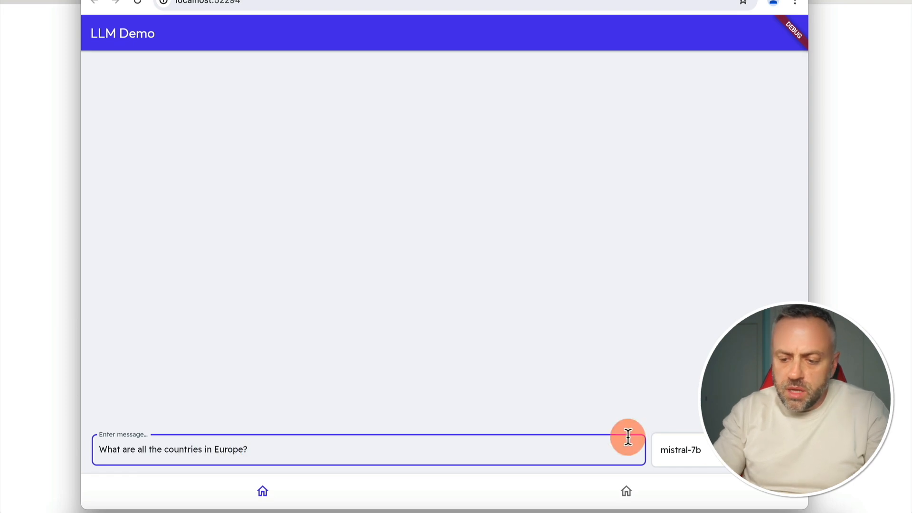
{"action": "key", "text": "Return"}
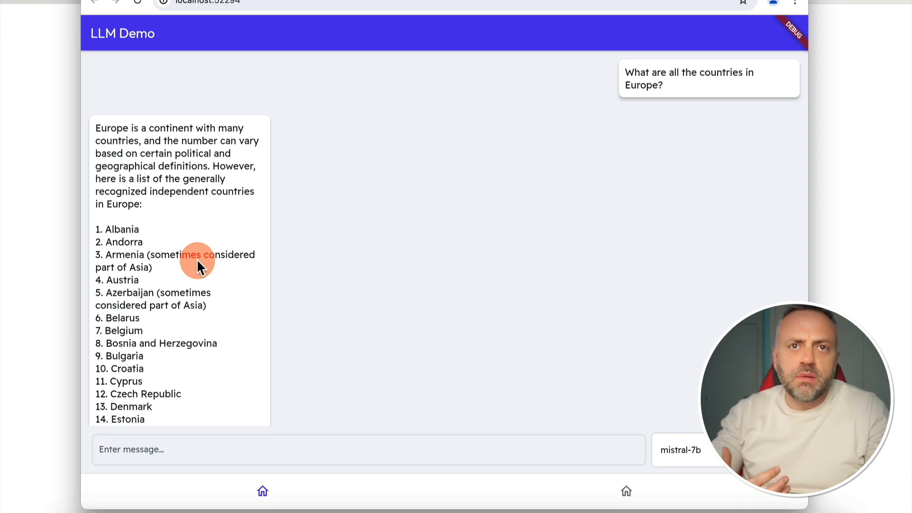
Step: Look through the full Europe answer and send the message "List 10 major cities in US"
{"action": "scroll", "coordinate": [132, 207], "scroll_direction": "down", "scroll_amount": 15}
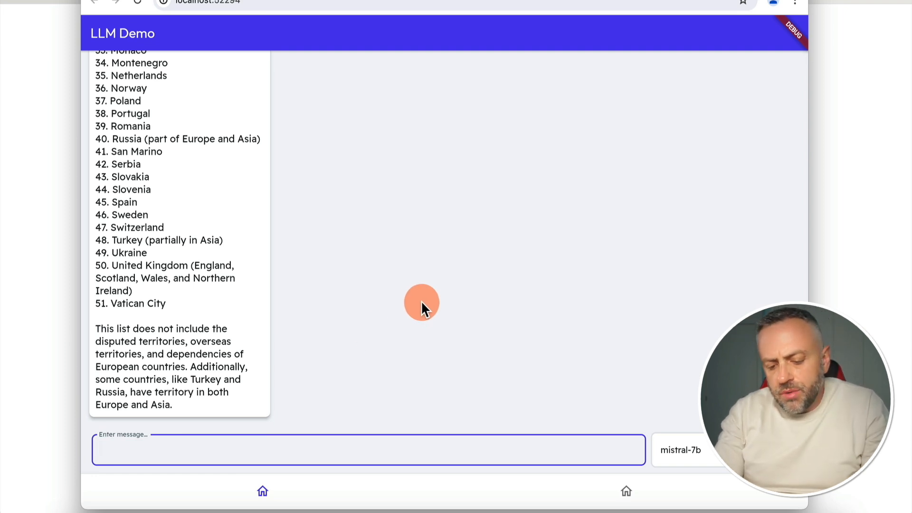
{"action": "type", "text": "List 10 major cit"}
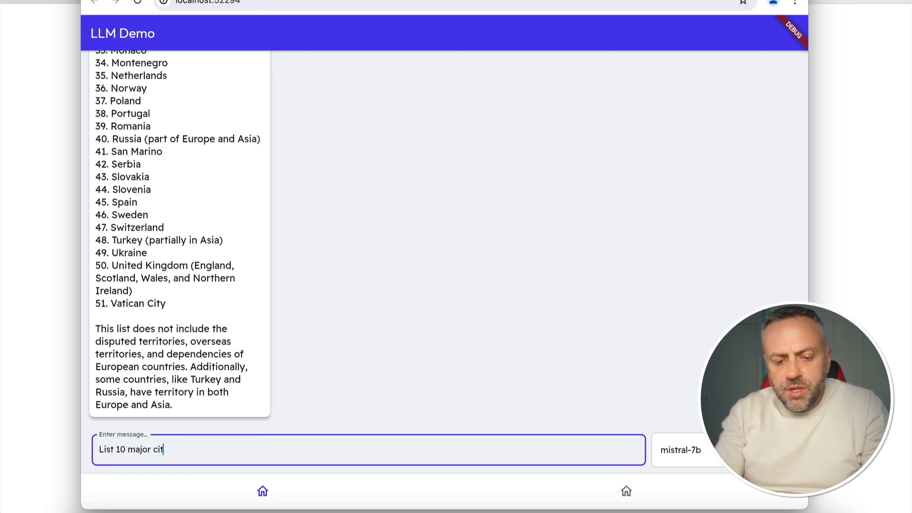
{"action": "type", "text": "ies in US"}
{"action": "key", "text": "Return"}
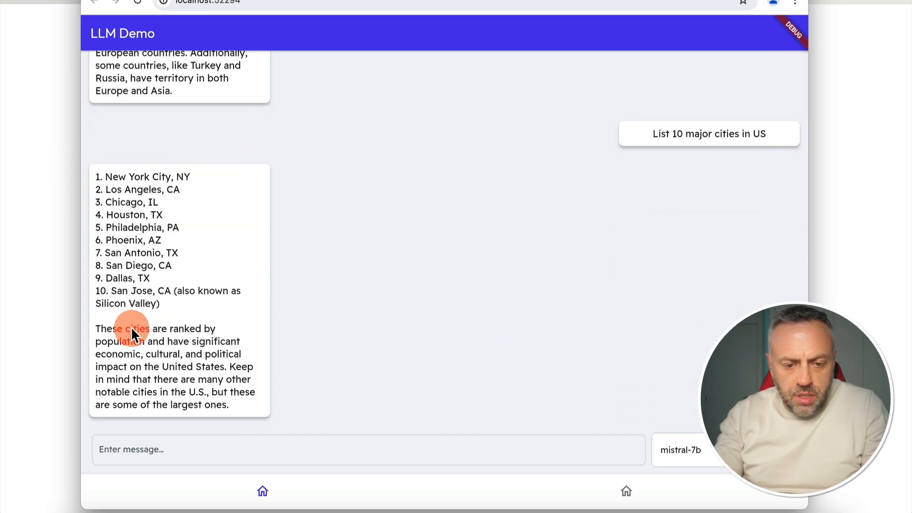
Step: Send the message "Give me 10 tips to do in Barcelona" and read through the model's answer
{"action": "left_click", "coordinate": [226, 450]}
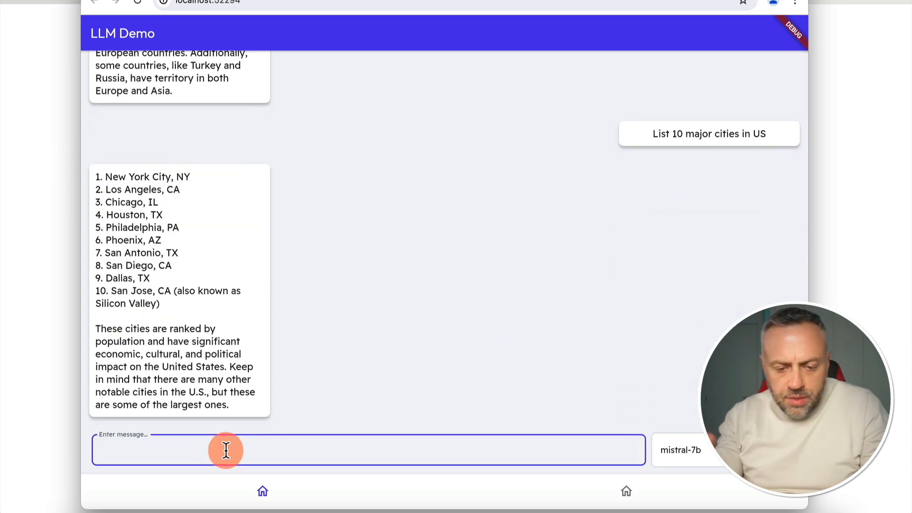
{"action": "type", "text": "Give me 10 tips to do in Barc"}
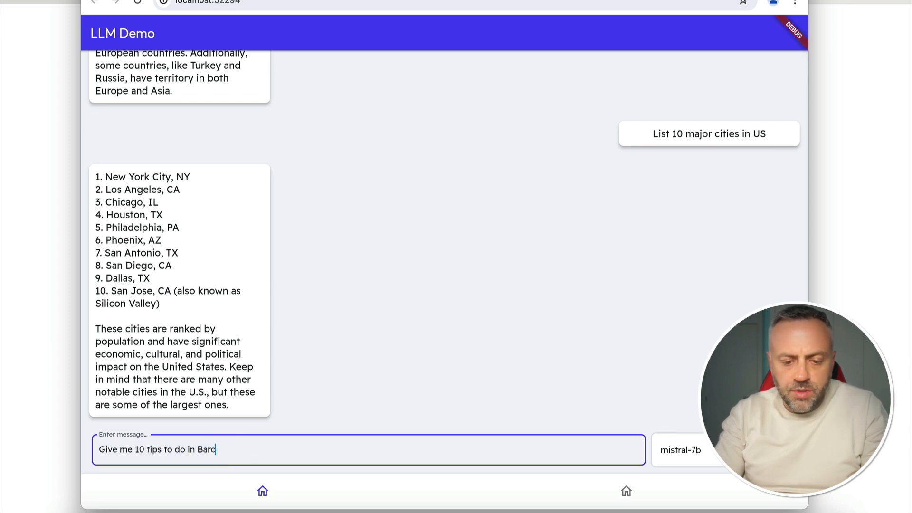
{"action": "type", "text": "elona"}
{"action": "key", "text": "Return"}
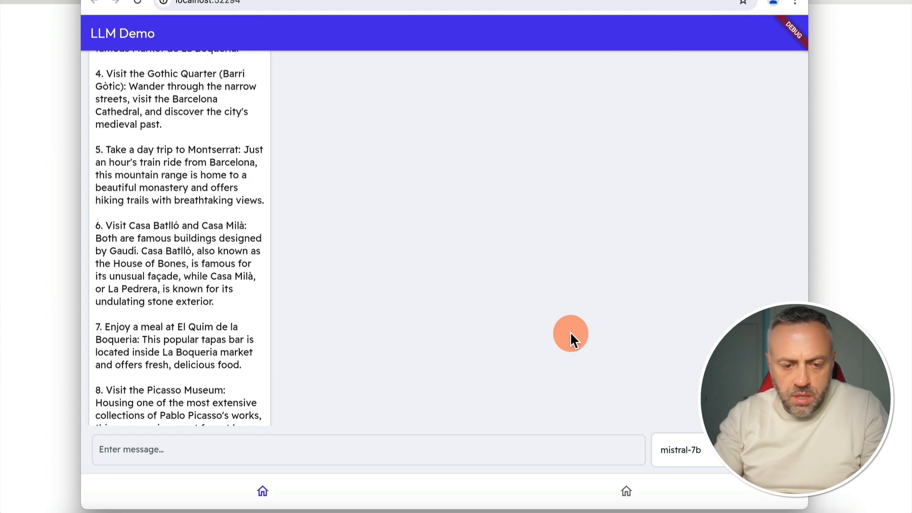
{"action": "scroll", "coordinate": [571, 331], "scroll_direction": "up", "scroll_amount": 10}
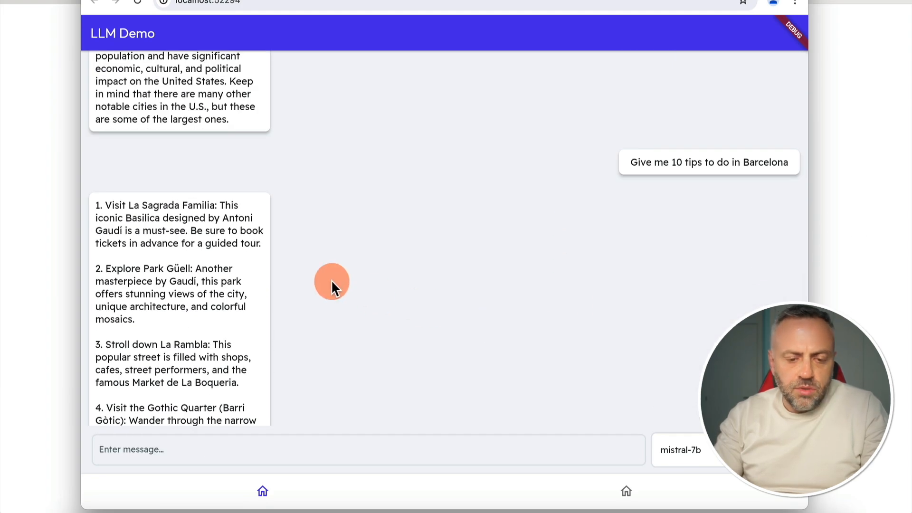
{"action": "scroll", "coordinate": [332, 280], "scroll_direction": "down", "scroll_amount": 10}
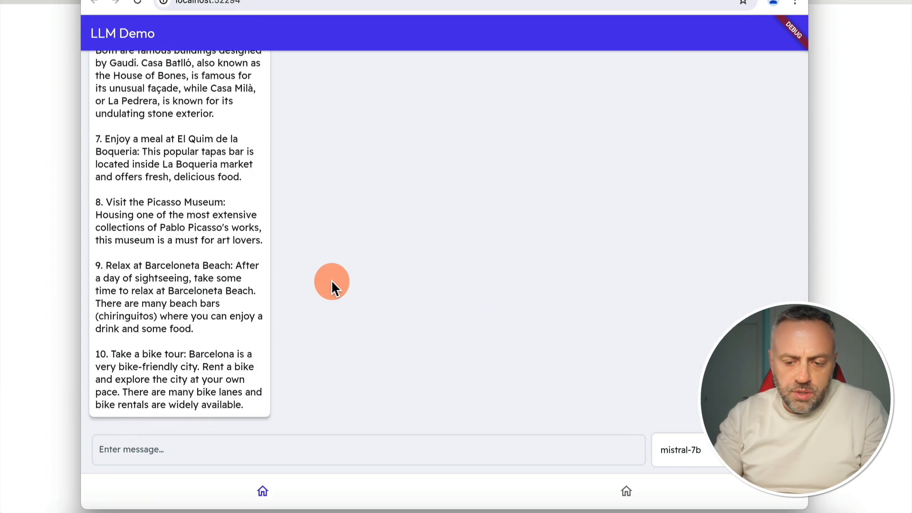
Step: Change the chat's model to zephyr-7b and send the message "List 10 countries in Asia"
{"action": "left_click", "coordinate": [690, 453]}
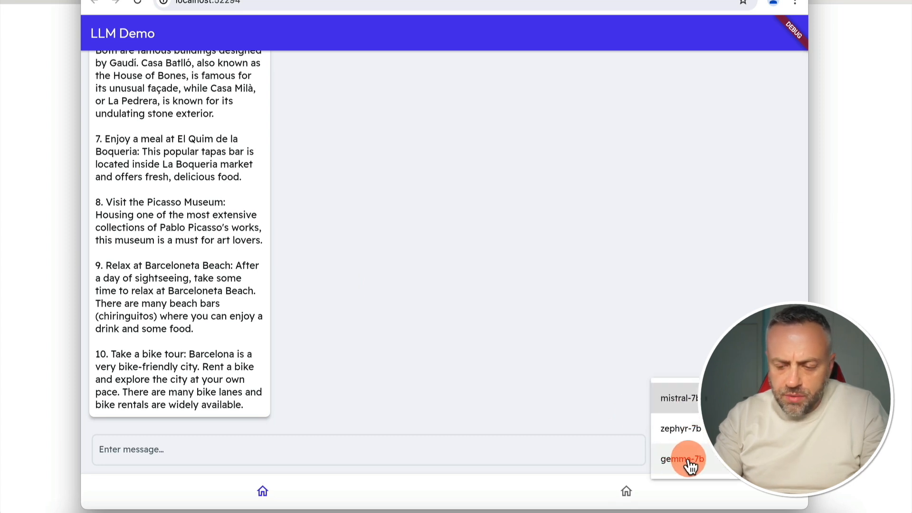
{"action": "left_click", "coordinate": [695, 433]}
{"action": "left_click", "coordinate": [544, 444]}
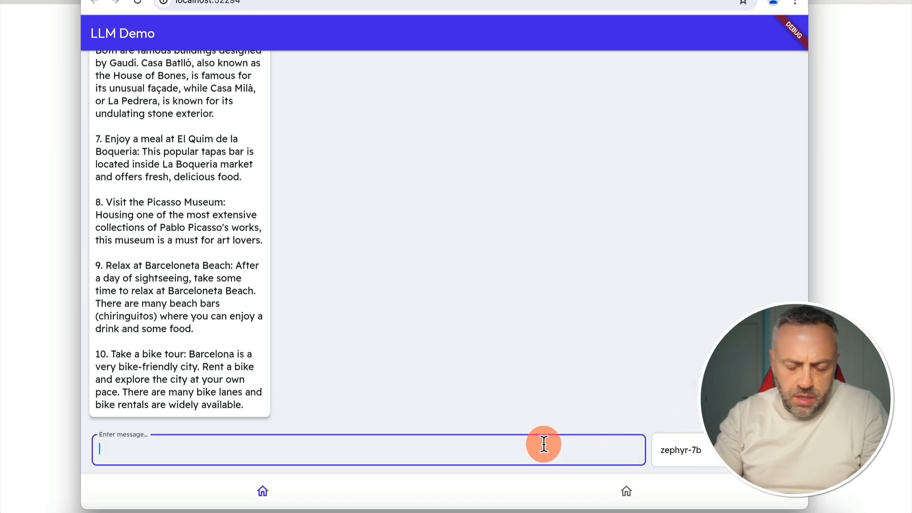
{"action": "type", "text": "List 10 countr"}
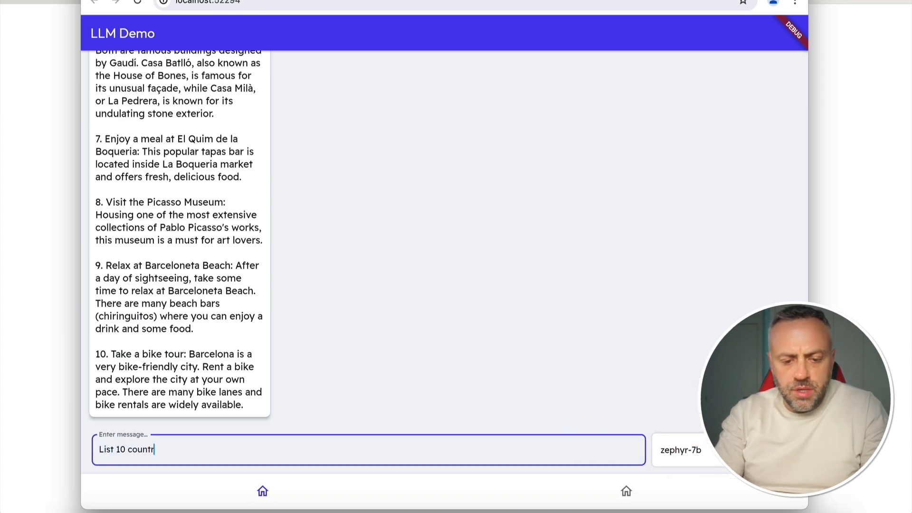
{"action": "type", "text": "ies in Asia"}
{"action": "key", "text": "Return"}
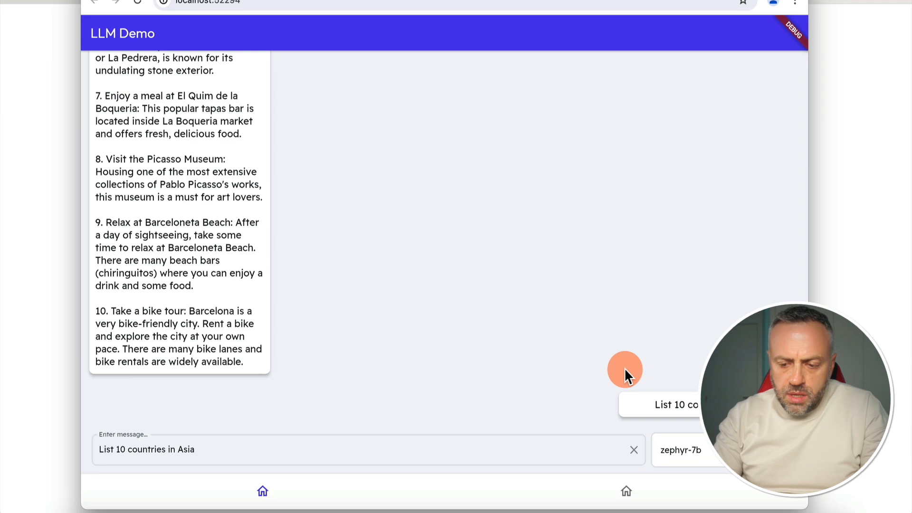
Step: Send the message "Give me 15 tips to do in NYC" and review the whole answer
{"action": "left_click", "coordinate": [567, 448]}
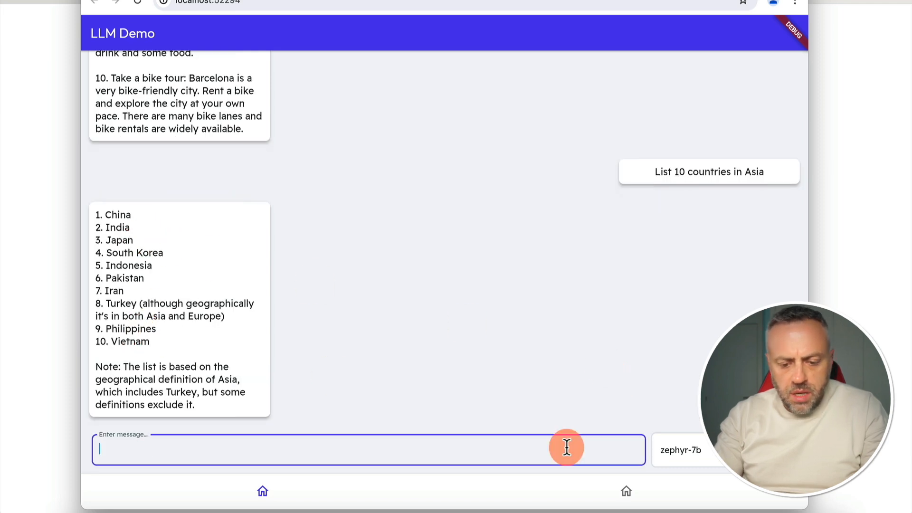
{"action": "type", "text": "Give me 15 tips to d"}
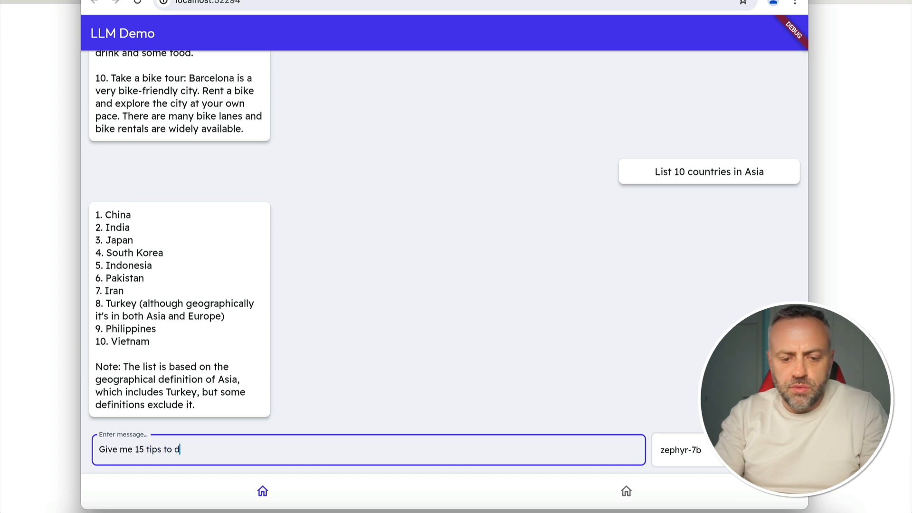
{"action": "type", "text": " NYC"}
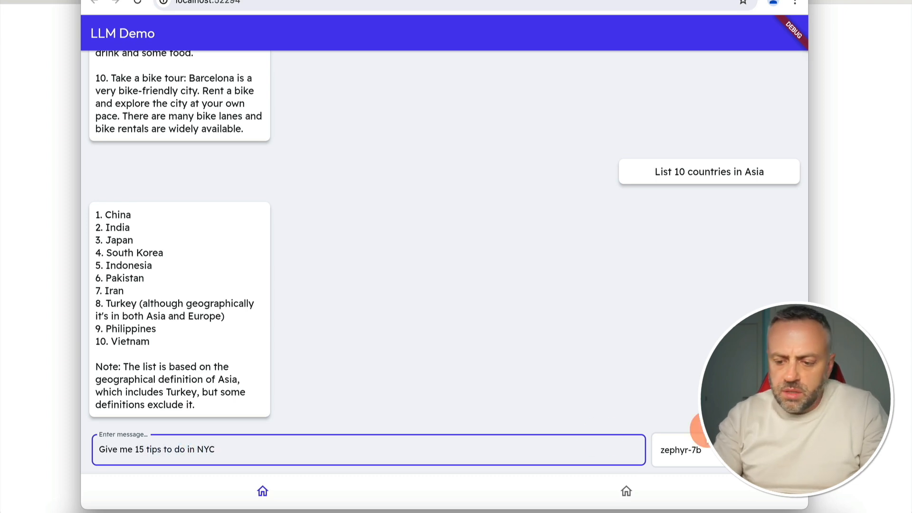
{"action": "key", "text": "Return"}
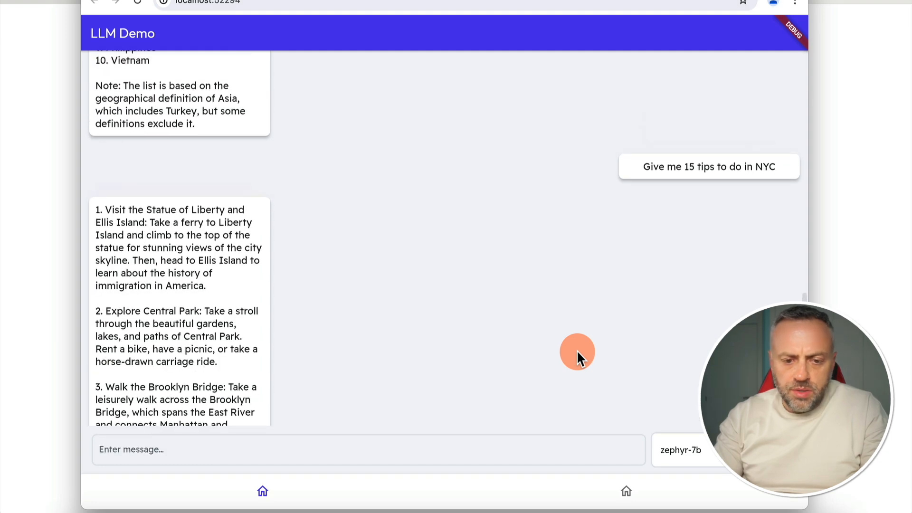
{"action": "scroll", "coordinate": [158, 224], "scroll_direction": "down", "scroll_amount": 20}
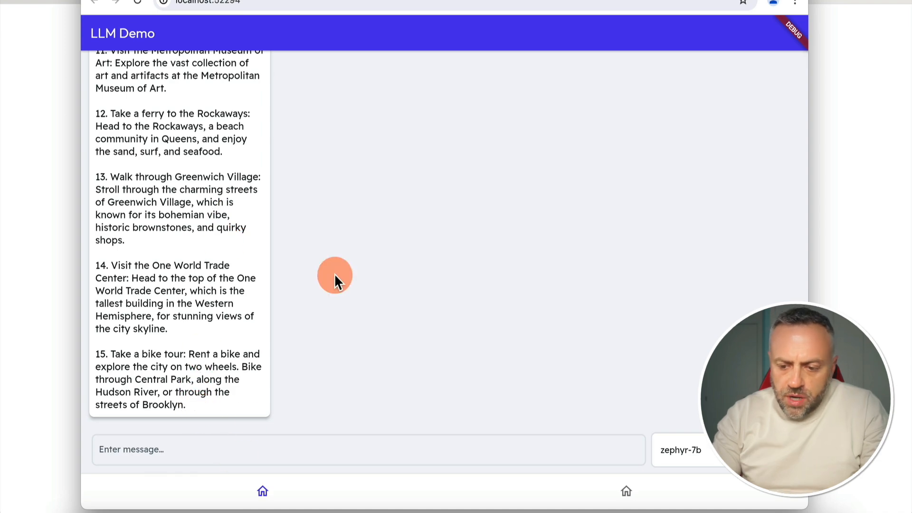
{"action": "scroll", "coordinate": [335, 276], "scroll_direction": "up", "scroll_amount": 15}
{"action": "scroll", "coordinate": [334, 275], "scroll_direction": "up", "scroll_amount": 7}
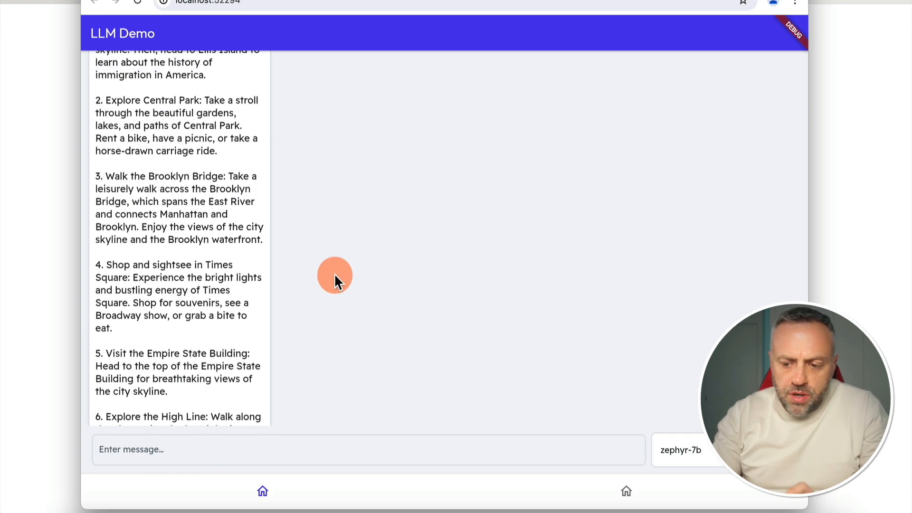
{"action": "scroll", "coordinate": [335, 275], "scroll_direction": "down", "scroll_amount": 20}
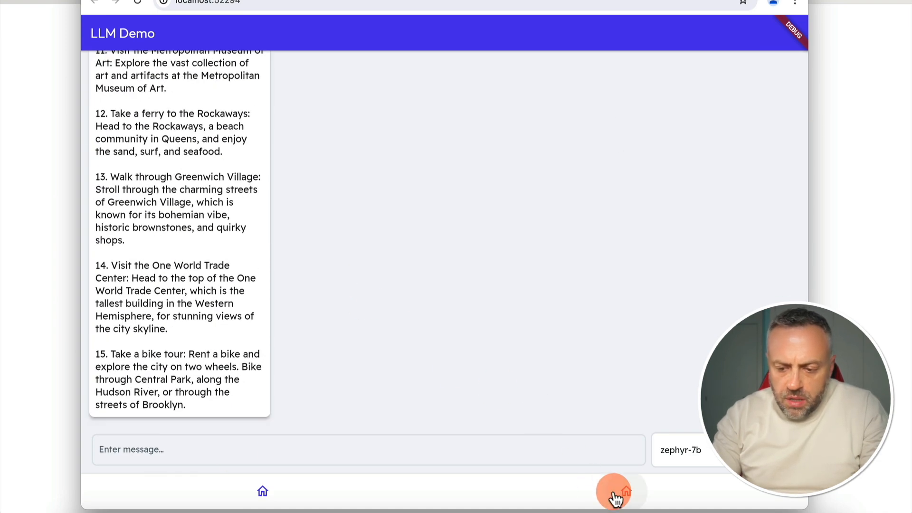
Step: Switch to the streaming demo page and choose mistral-7b as the chat model
{"action": "left_click", "coordinate": [628, 494]}
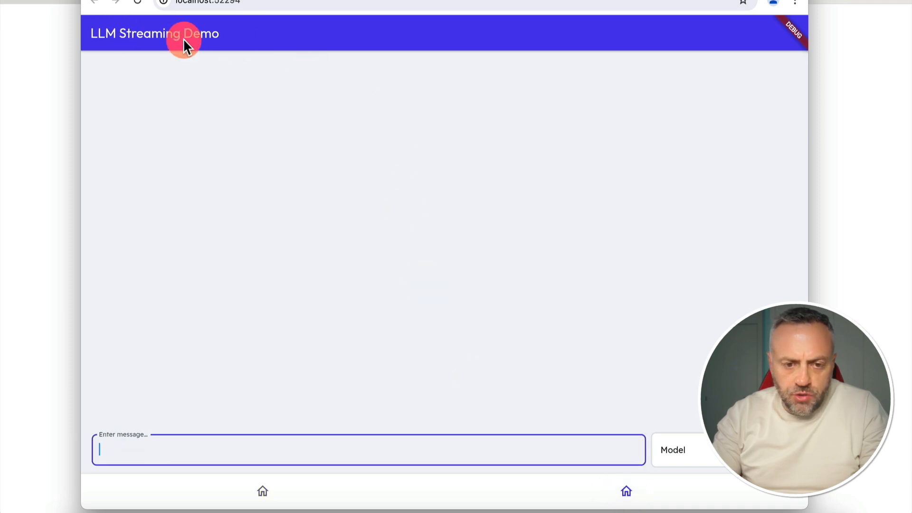
{"action": "left_click", "coordinate": [685, 464]}
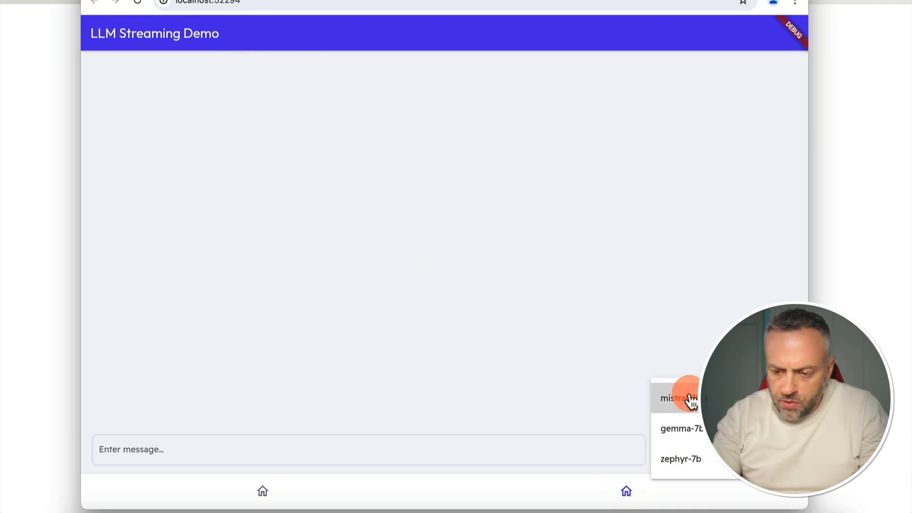
{"action": "left_click", "coordinate": [690, 401]}
Step: Send the message "List 15 countries in Latin America" and read through the streamed answer
{"action": "left_click", "coordinate": [422, 445]}
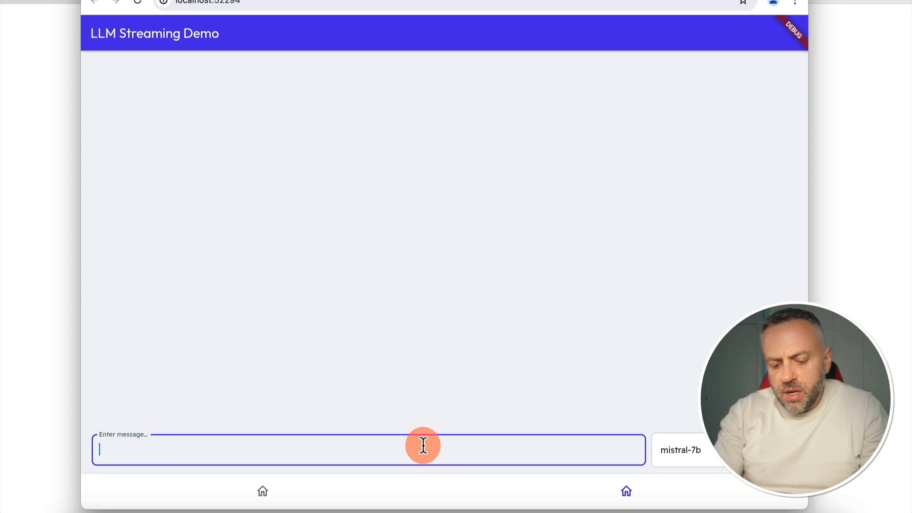
{"action": "type", "text": "List 15 coun"}
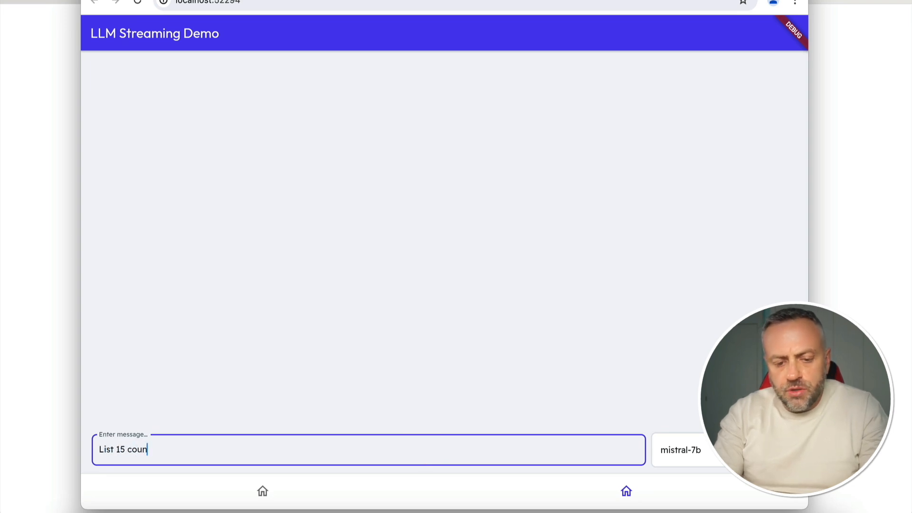
{"action": "type", "text": "tries in Latin America"}
{"action": "key", "text": "Return"}
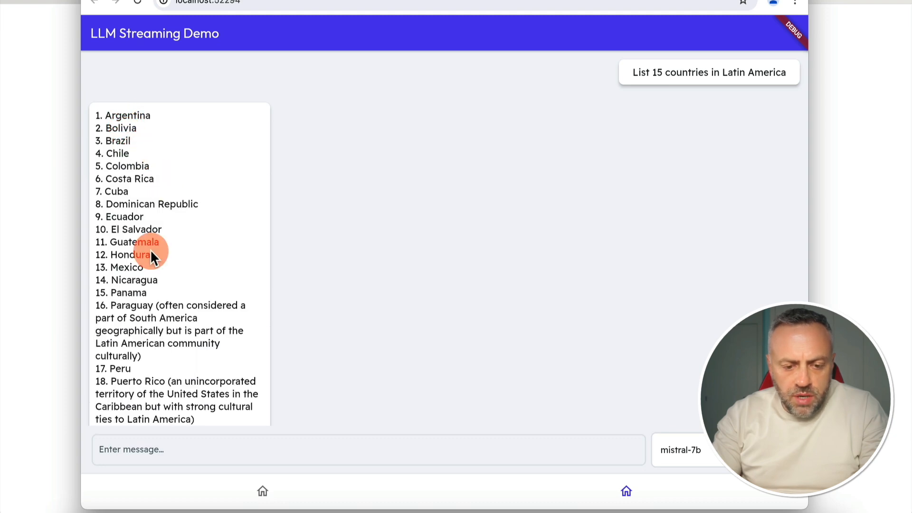
{"action": "scroll", "coordinate": [150, 250], "scroll_direction": "up", "scroll_amount": 4}
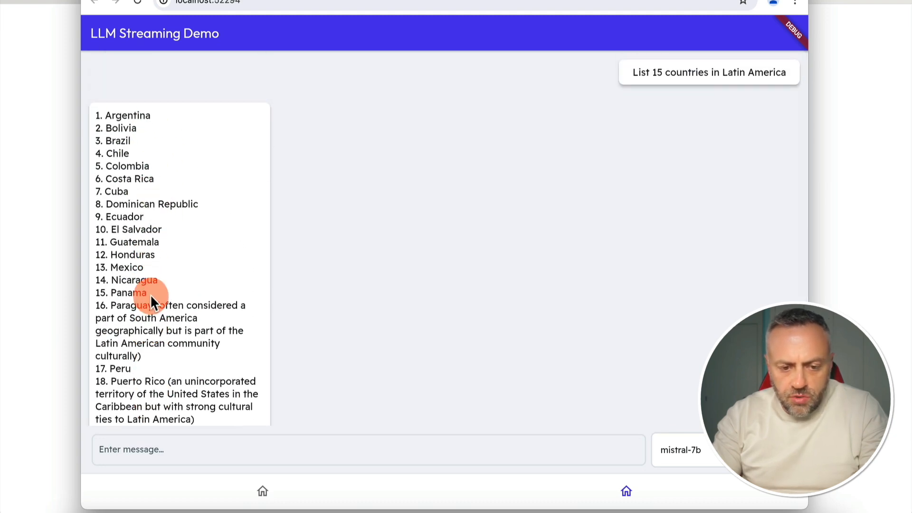
{"action": "scroll", "coordinate": [150, 295], "scroll_direction": "down", "scroll_amount": 3}
{"action": "scroll", "coordinate": [151, 295], "scroll_direction": "down", "scroll_amount": 1}
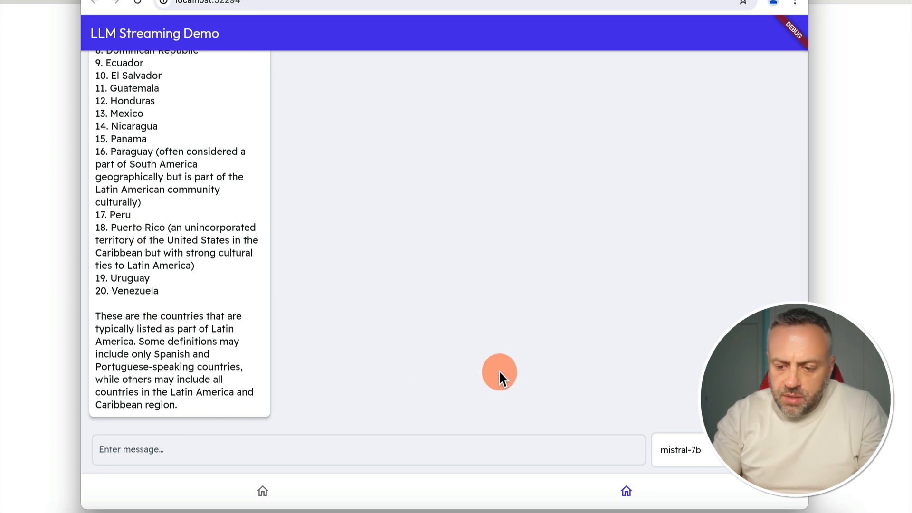
Step: Send the message "Give me 15 tips to do in Madrid" and review the whole answer
{"action": "left_click", "coordinate": [551, 449]}
{"action": "type", "text": "Gi"}
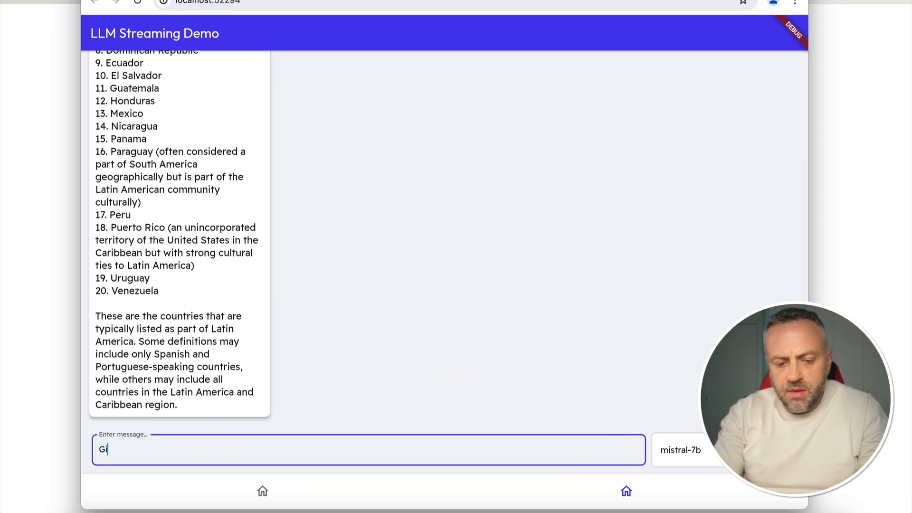
{"action": "type", "text": "ve me 15 tips to"}
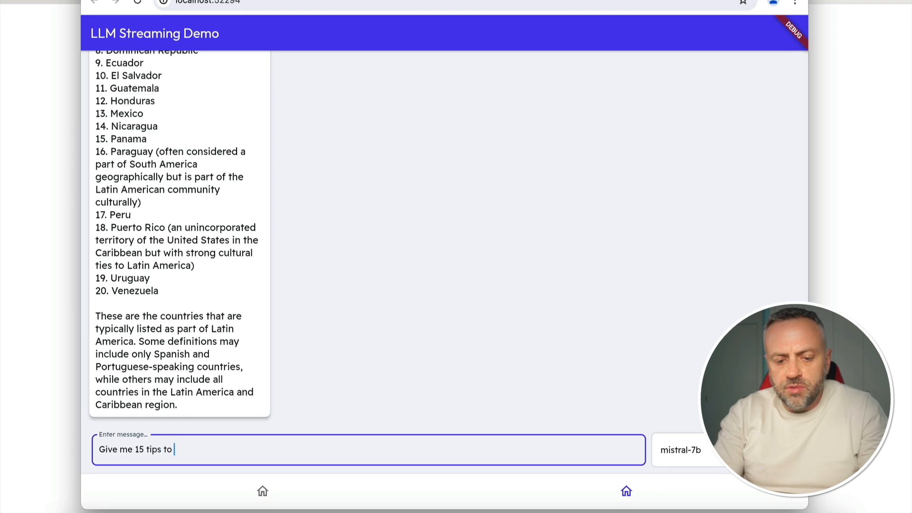
{"action": "type", "text": " do in Madrid"}
{"action": "key", "text": "Return"}
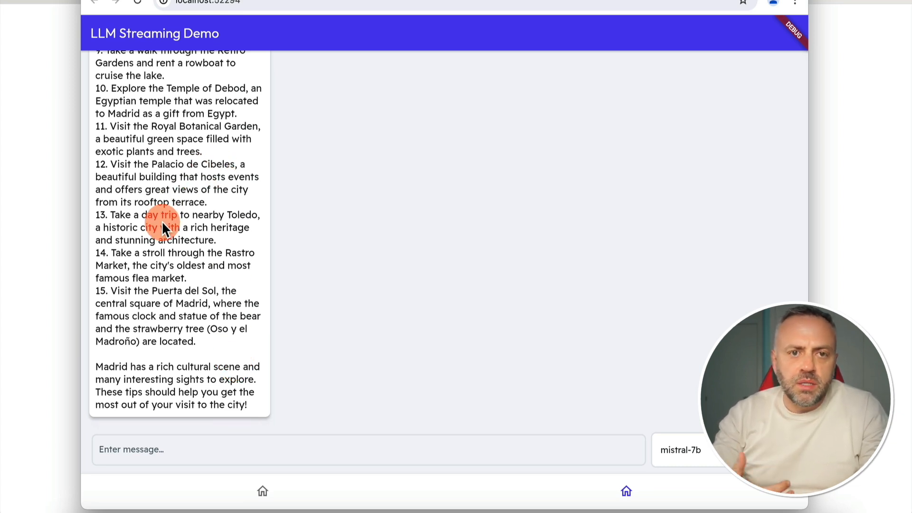
{"action": "scroll", "coordinate": [162, 222], "scroll_direction": "up", "scroll_amount": 10}
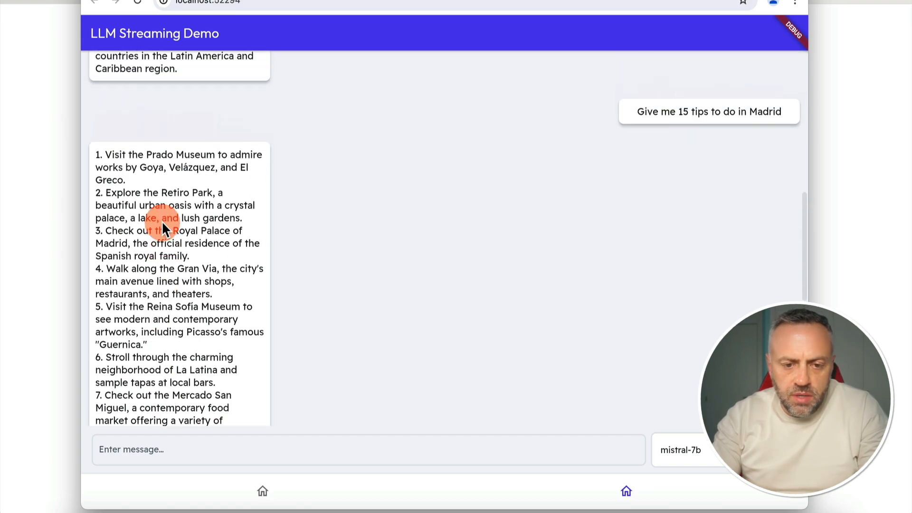
{"action": "scroll", "coordinate": [161, 221], "scroll_direction": "up", "scroll_amount": 1}
{"action": "scroll", "coordinate": [162, 221], "scroll_direction": "down", "scroll_amount": 10}
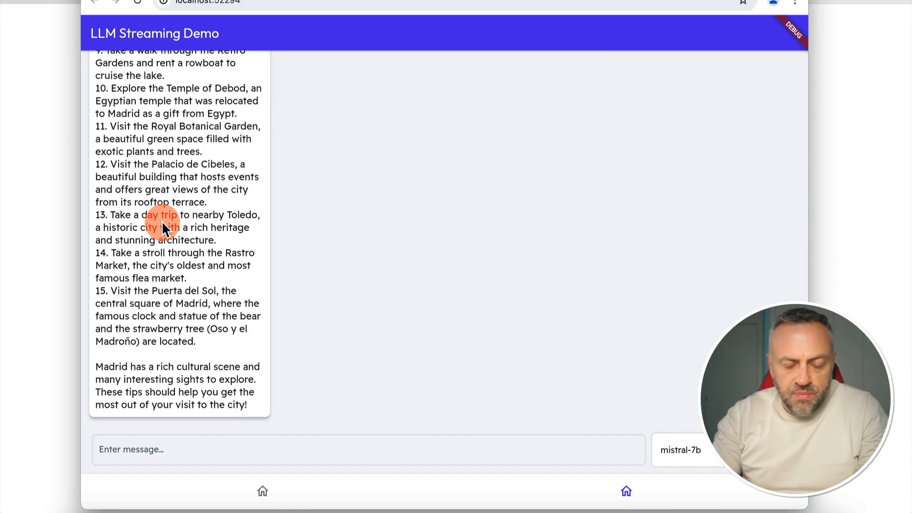
{"action": "scroll", "coordinate": [162, 221], "scroll_direction": "up", "scroll_amount": 10}
{"action": "scroll", "coordinate": [162, 221], "scroll_direction": "down", "scroll_amount": 10}
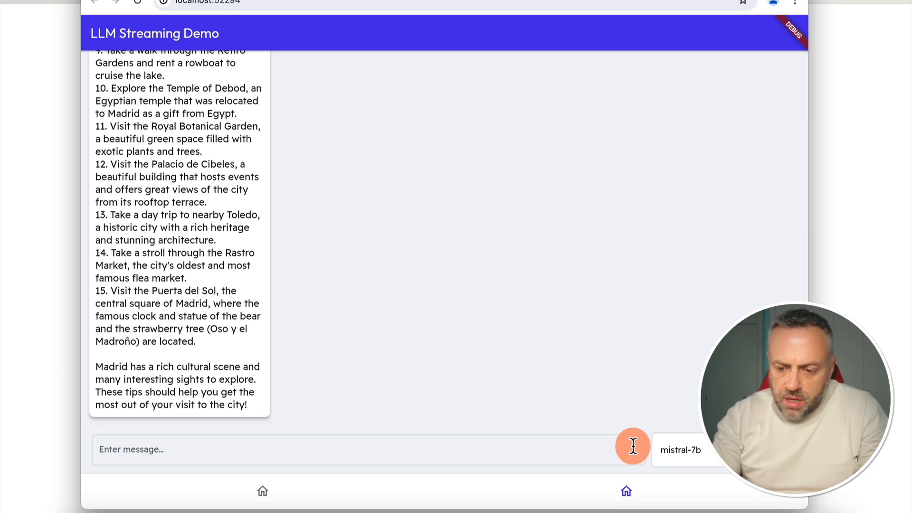
Step: Change the streaming chat's model to zephyr-7b and send the message "List 20 countries in Asia"
{"action": "left_click", "coordinate": [691, 455]}
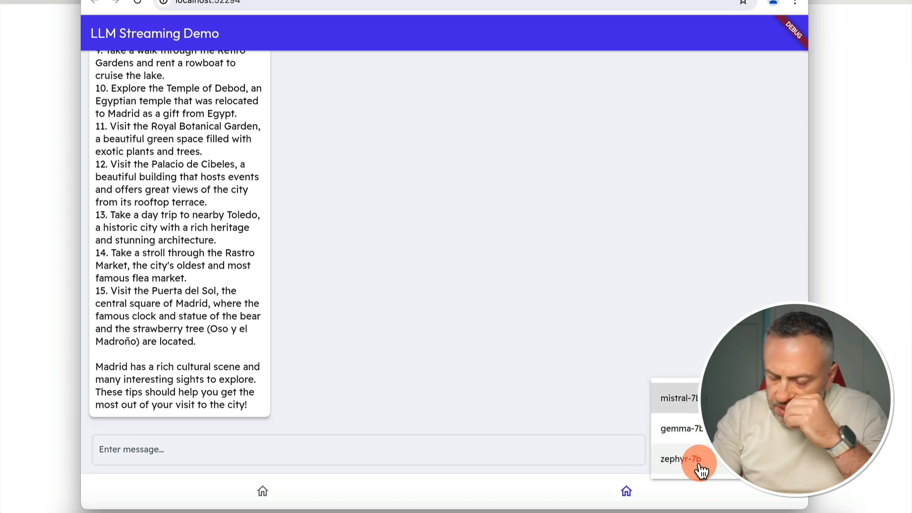
{"action": "left_click", "coordinate": [699, 466]}
{"action": "left_click", "coordinate": [560, 450]}
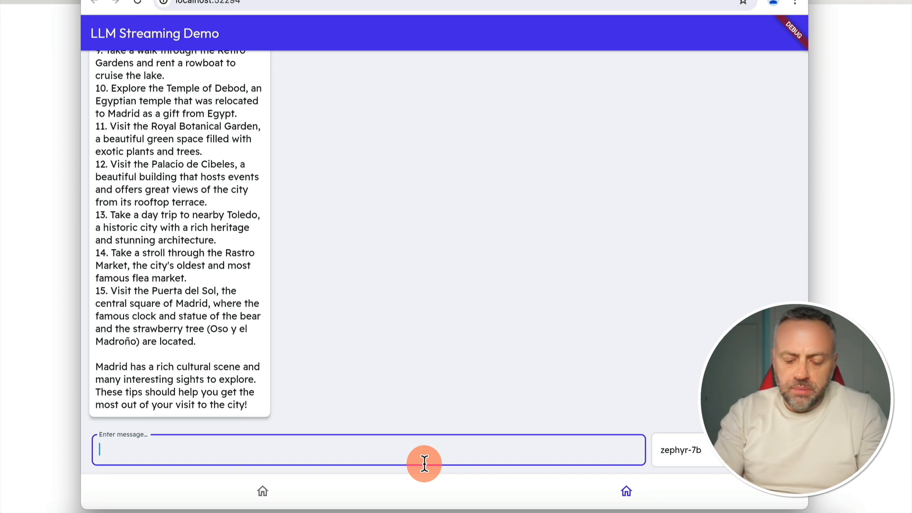
{"action": "type", "text": "List 20 count"}
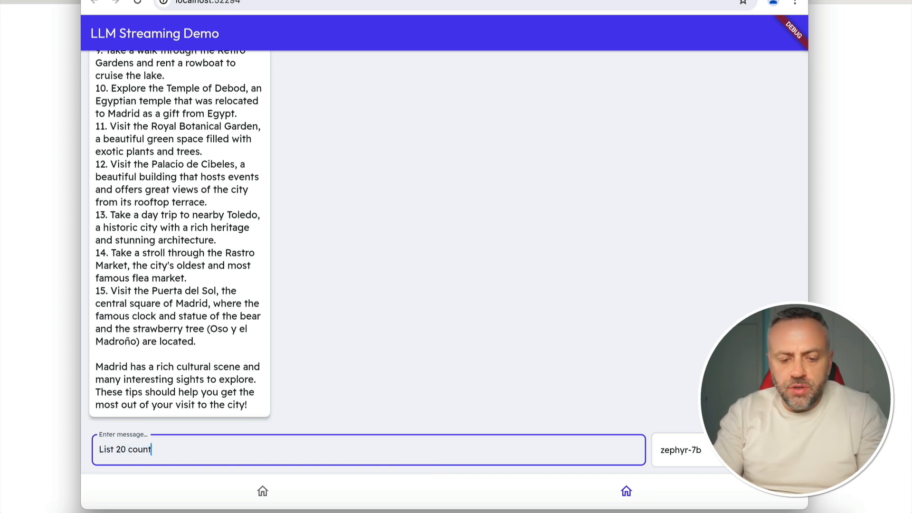
{"action": "type", "text": "ries in Asia"}
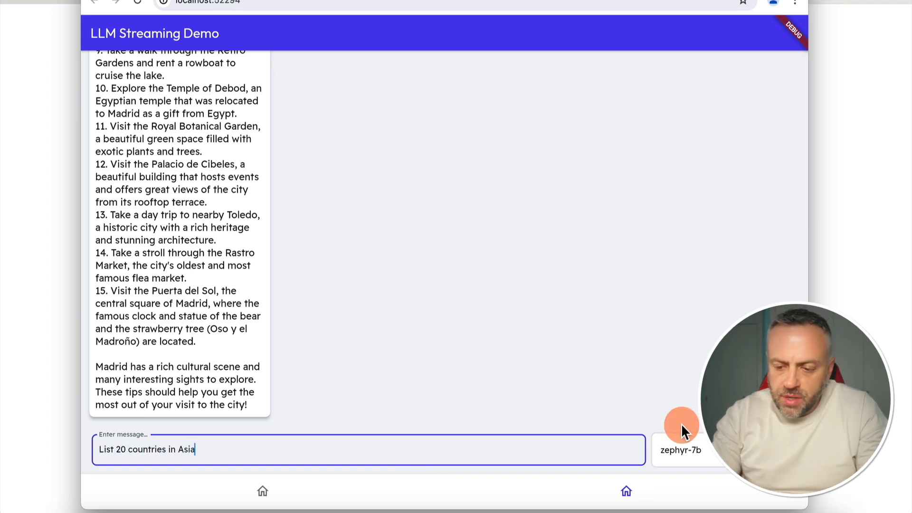
{"action": "key", "text": "Return"}
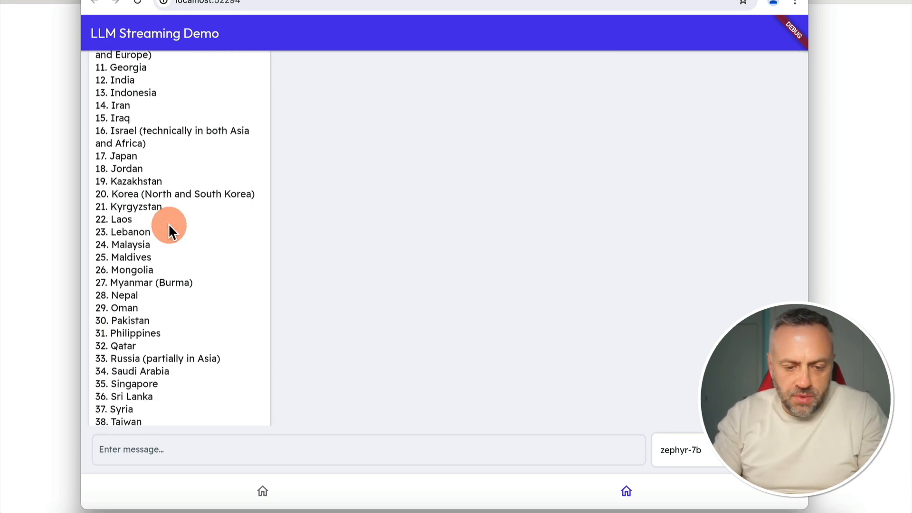
Step: Look through the streamed list of Asian countries from its start to its closing remarks
{"action": "scroll", "coordinate": [168, 223], "scroll_direction": "up", "scroll_amount": 15}
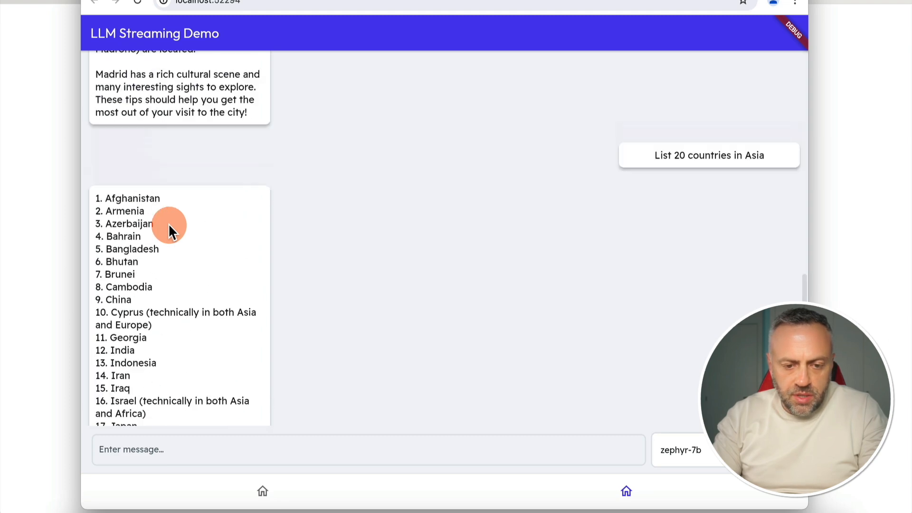
{"action": "scroll", "coordinate": [169, 223], "scroll_direction": "down", "scroll_amount": 13}
{"action": "scroll", "coordinate": [169, 223], "scroll_direction": "up", "scroll_amount": 6}
{"action": "scroll", "coordinate": [168, 223], "scroll_direction": "up", "scroll_amount": 1}
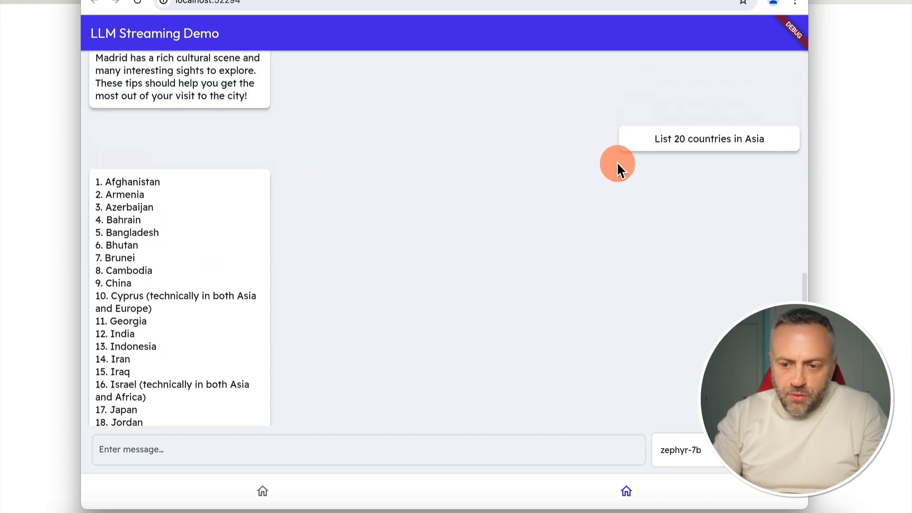
{"action": "scroll", "coordinate": [295, 239], "scroll_direction": "down", "scroll_amount": 9}
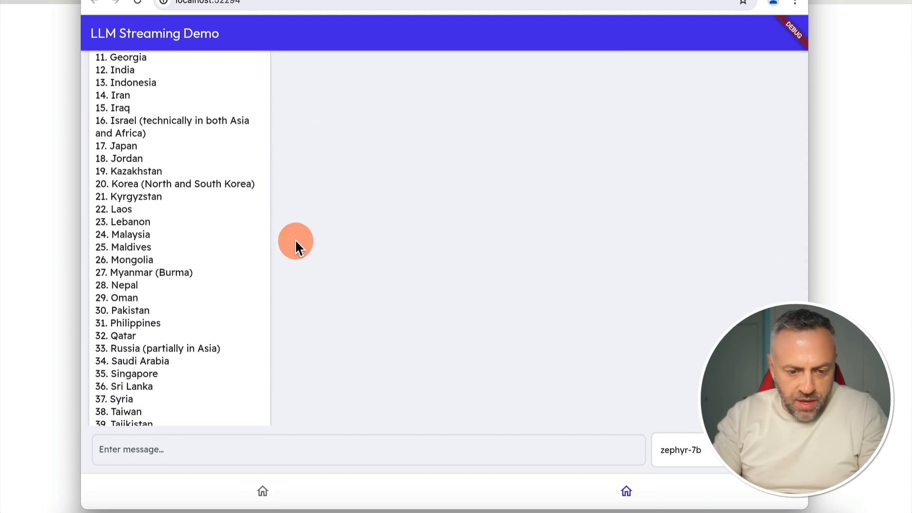
{"action": "scroll", "coordinate": [179, 338], "scroll_direction": "down", "scroll_amount": 1}
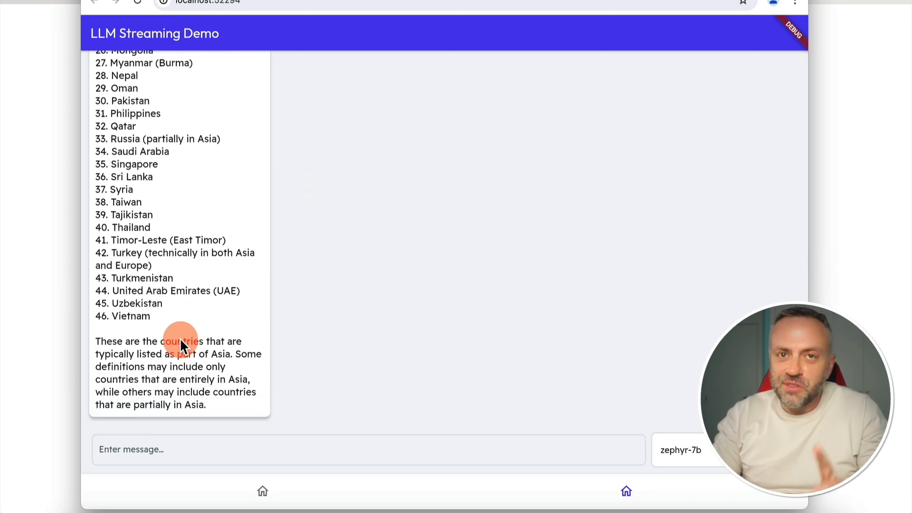
Step: Send the message "Give me 10 tips to do in Mexico City" to the streaming chat
{"action": "left_click", "coordinate": [505, 440]}
{"action": "type", "text": "Give m"}
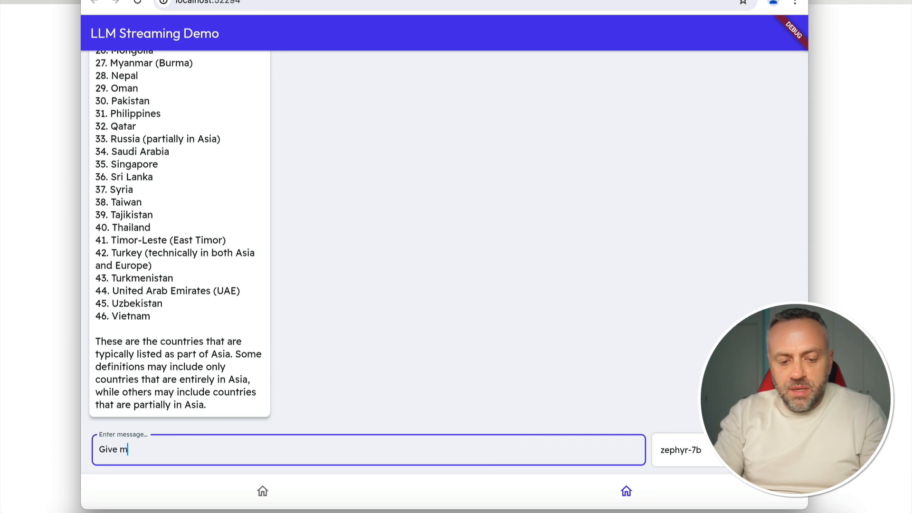
{"action": "type", "text": "e 10 tips to do in"}
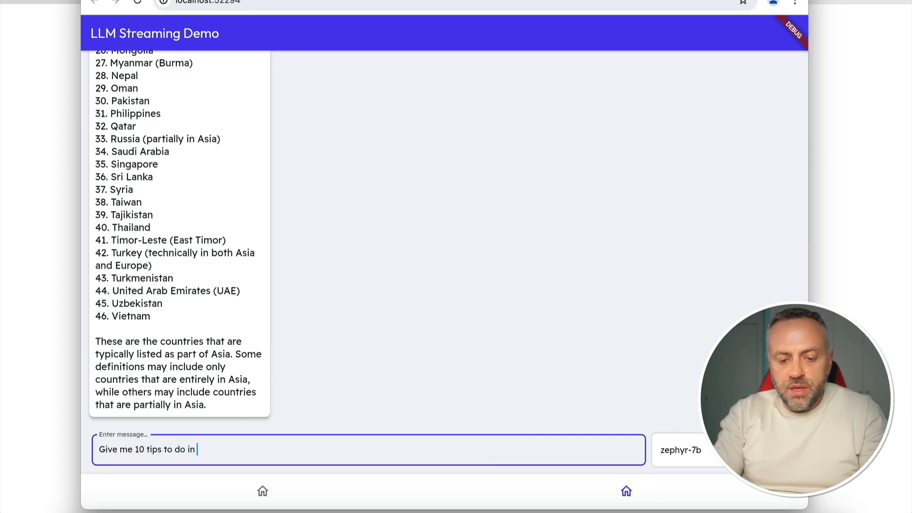
{"action": "type", "text": " Mexico City"}
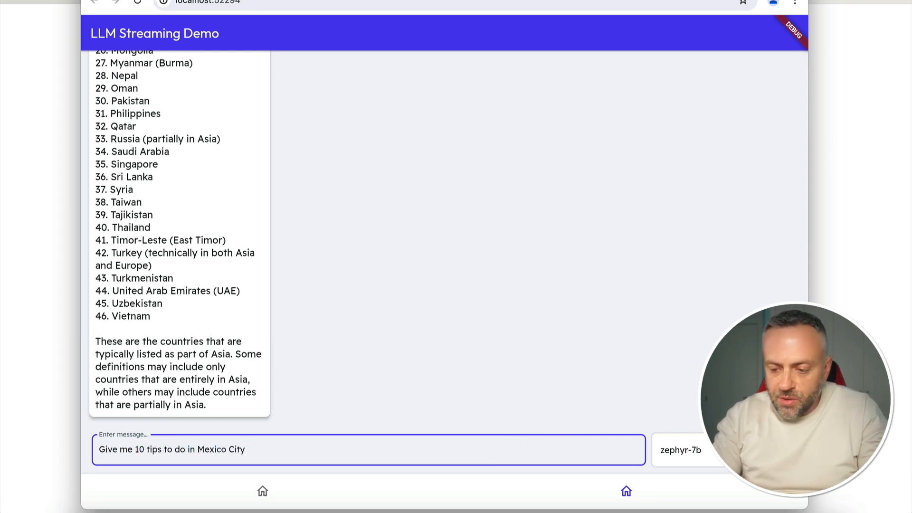
{"action": "key", "text": "Return"}
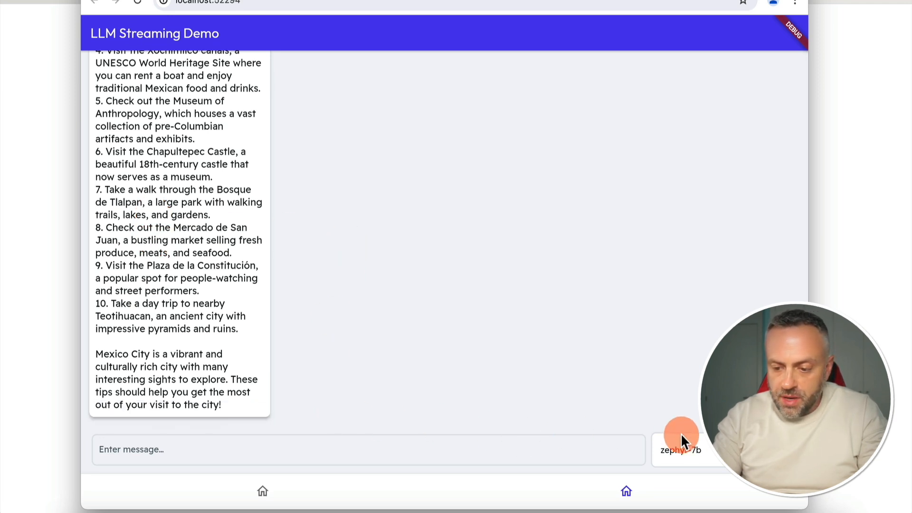
Step: Send the message "Explain the meaning of judicial process to me" and look over the answer
{"action": "left_click", "coordinate": [537, 450]}
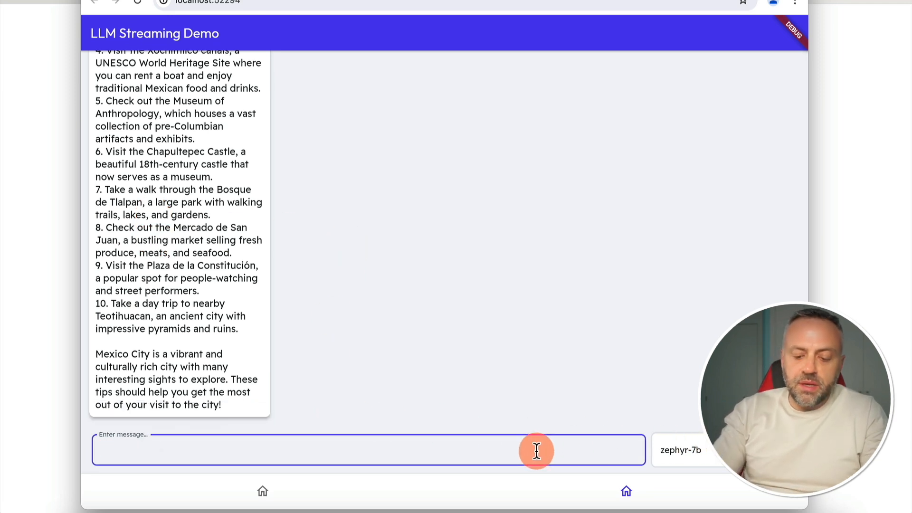
{"action": "type", "text": "Explain the meanin"}
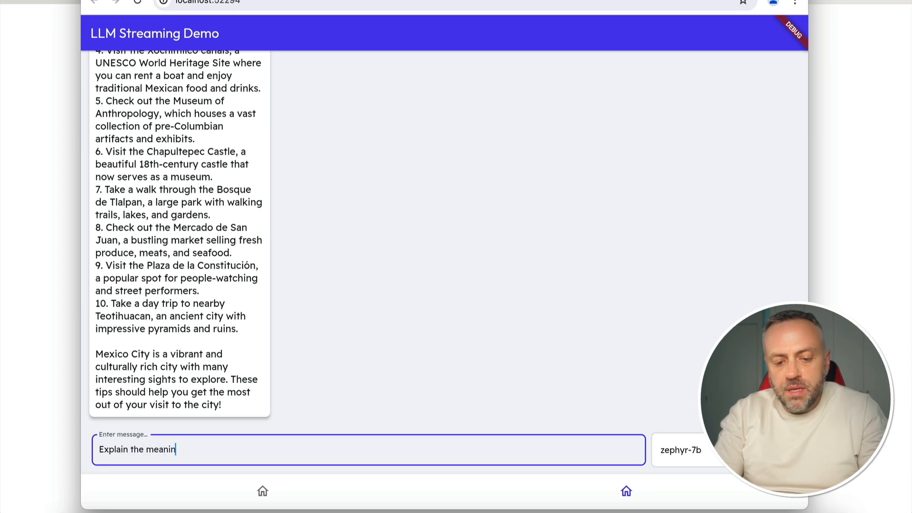
{"action": "type", "text": "g of judicial proc"}
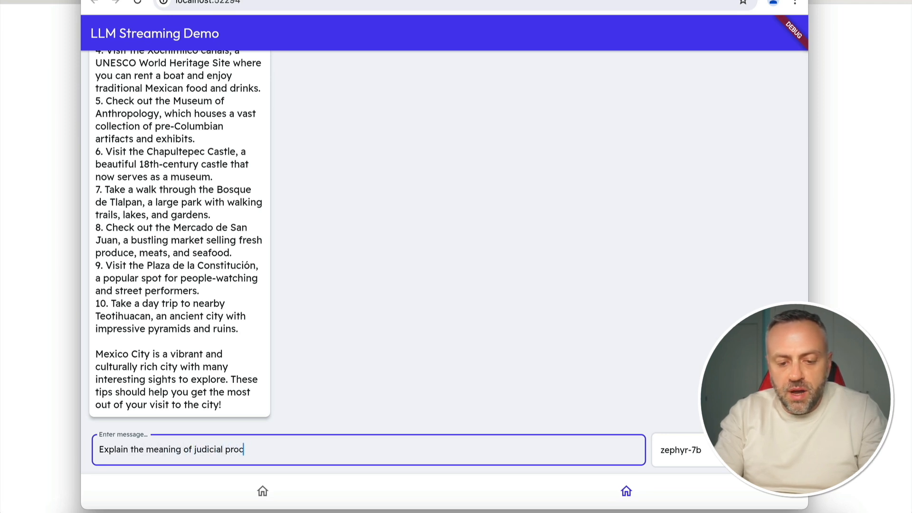
{"action": "type", "text": "ess to me"}
{"action": "key", "text": "Return"}
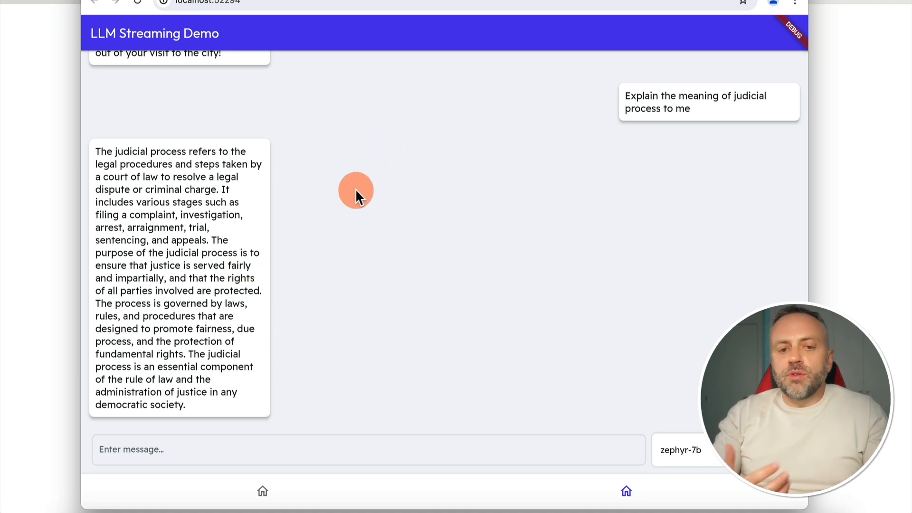
{"action": "scroll", "coordinate": [357, 193], "scroll_direction": "up", "scroll_amount": 5}
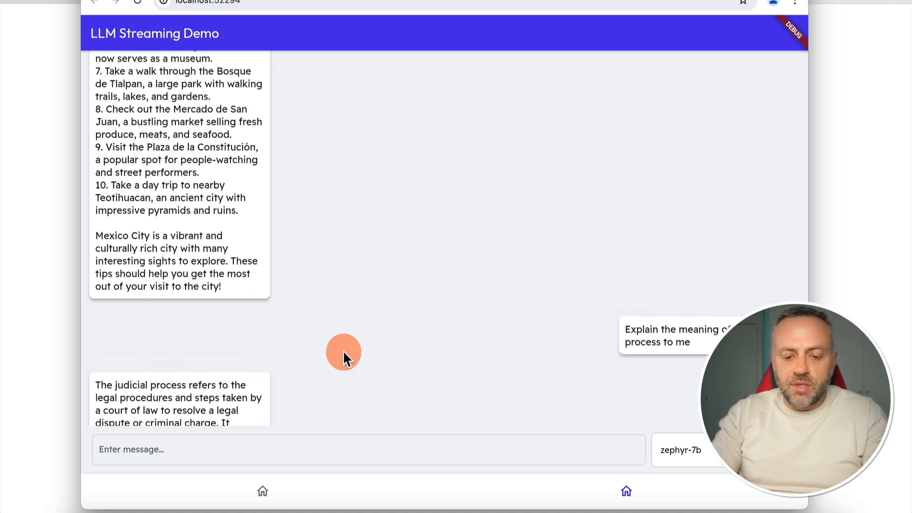
{"action": "scroll", "coordinate": [272, 217], "scroll_direction": "down", "scroll_amount": 5}
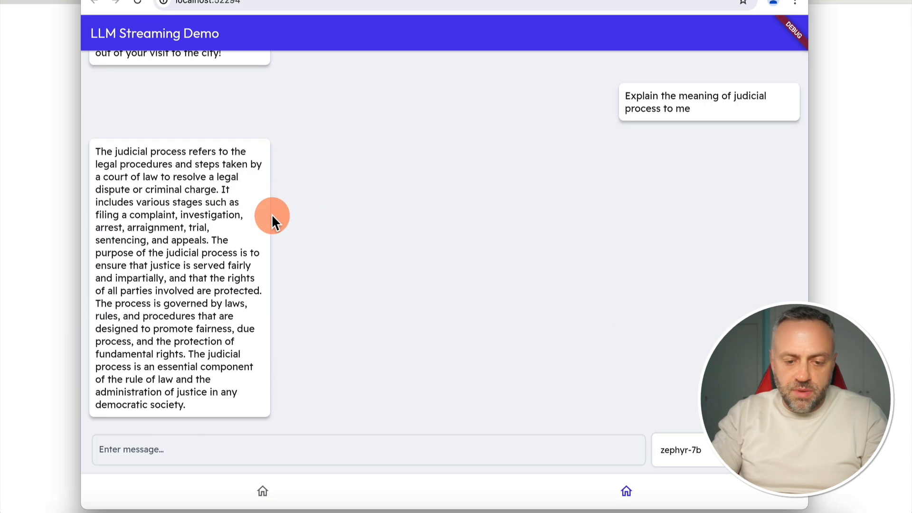
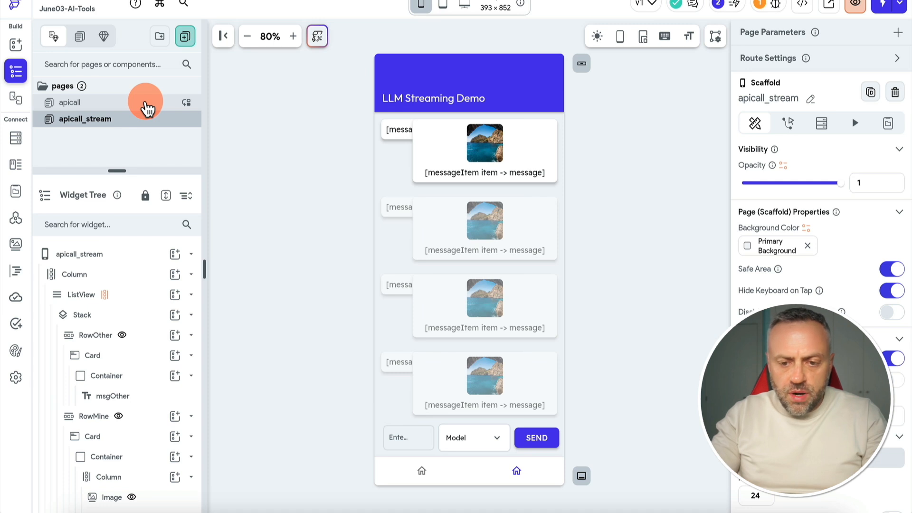
Step: In the FlutterFlow project, open the apicall page and view the project's app state variables
{"action": "left_click", "coordinate": [148, 109]}
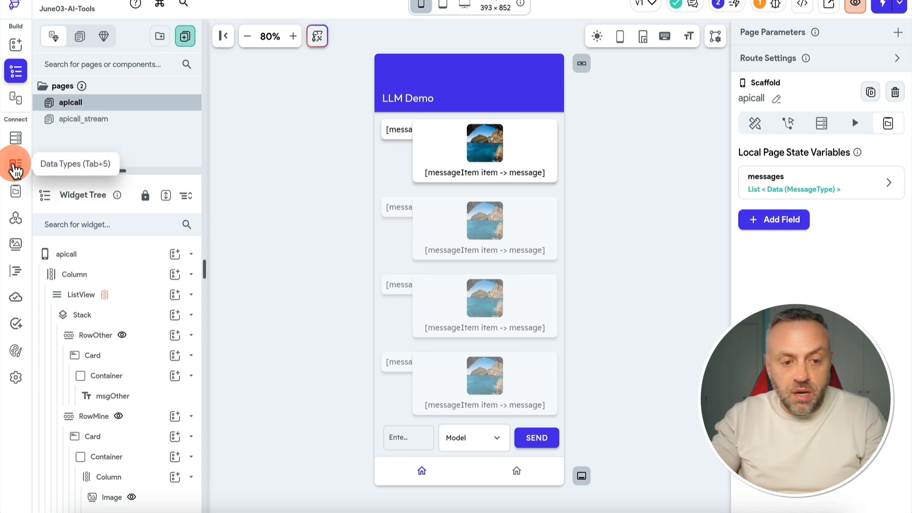
{"action": "left_click", "coordinate": [16, 189]}
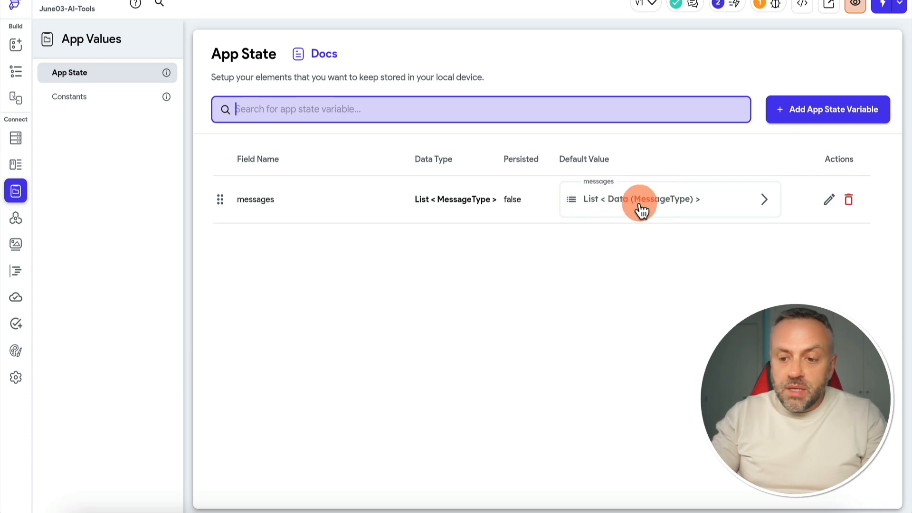
Step: Review the MessageType data type's fields, and the body and variables in the apicall API call's definition
{"action": "left_click", "coordinate": [15, 164]}
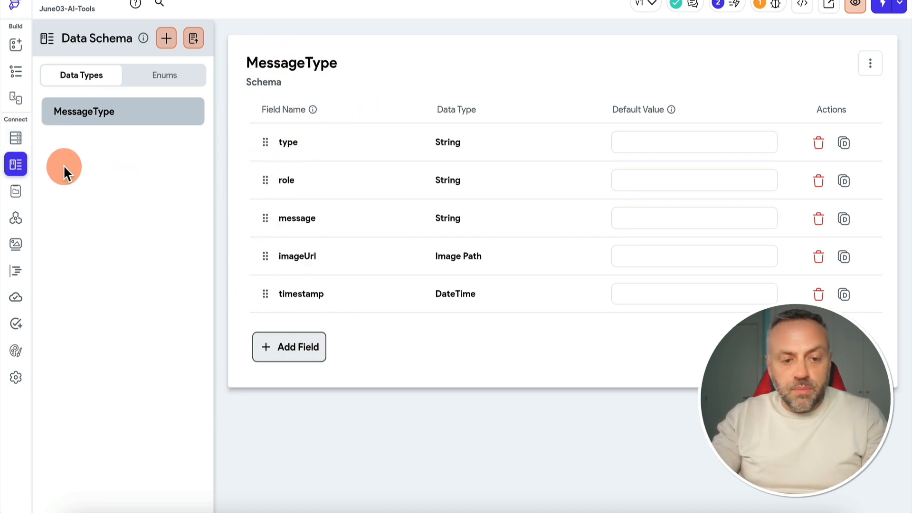
{"action": "left_click", "coordinate": [18, 75]}
{"action": "left_click", "coordinate": [16, 219]}
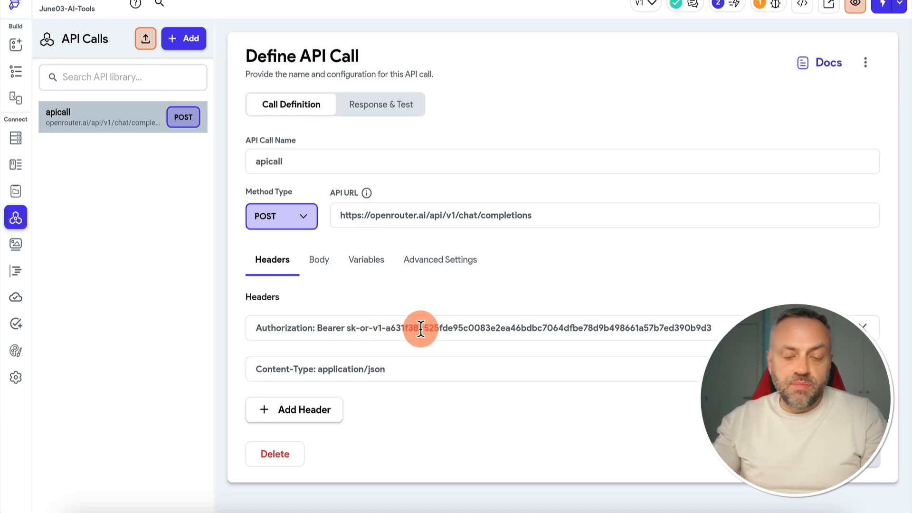
{"action": "left_click", "coordinate": [321, 260]}
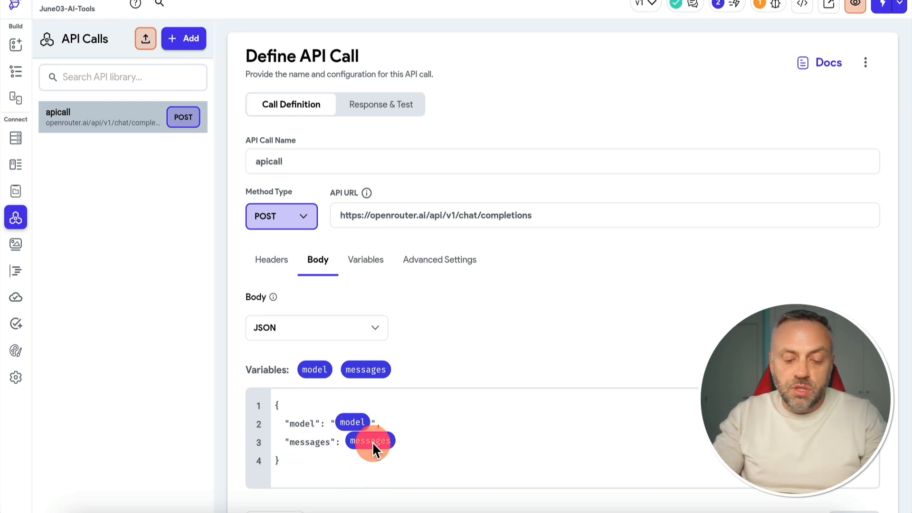
{"action": "mouse_move", "coordinate": [373, 445]}
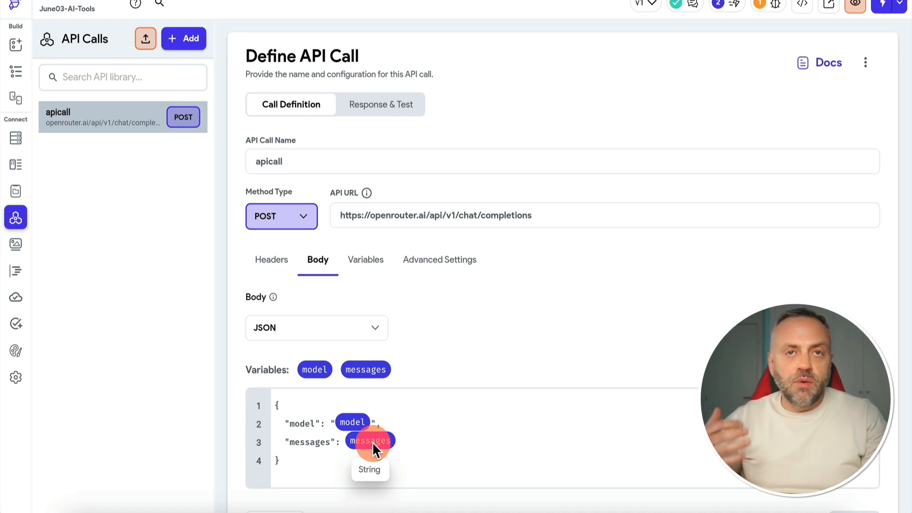
{"action": "left_click", "coordinate": [372, 264]}
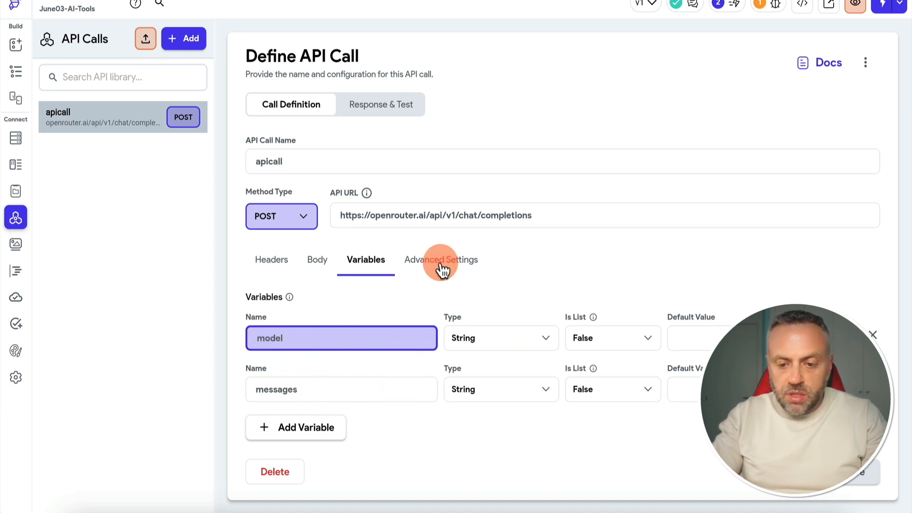
Step: Test the apicall API call with its preset model and messages values, and examine the JSON response and JSON paths
{"action": "left_click", "coordinate": [409, 111]}
{"action": "left_click", "coordinate": [429, 249]}
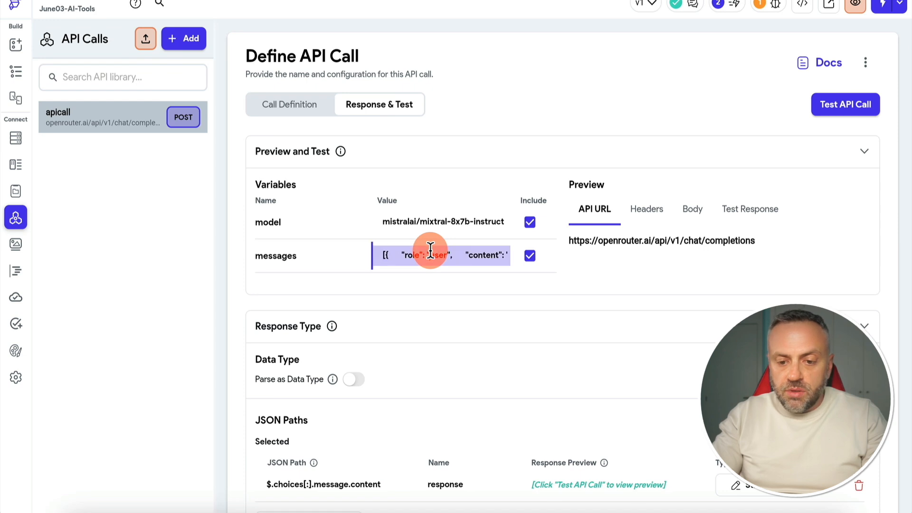
{"action": "key", "text": "super+Right"}
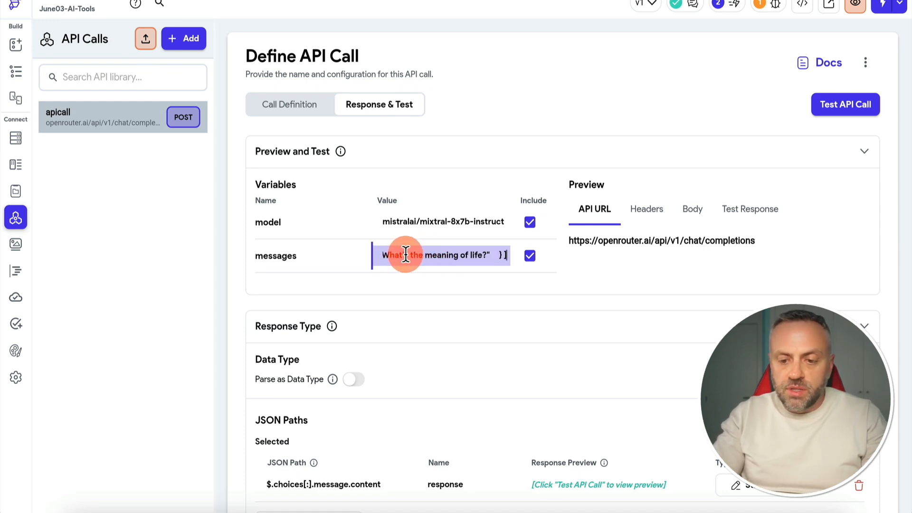
{"action": "left_click", "coordinate": [839, 114]}
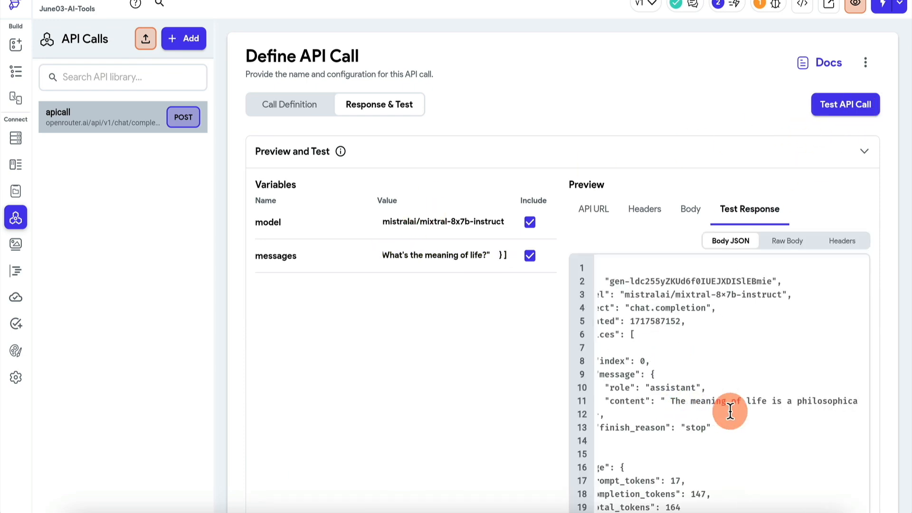
{"action": "scroll", "coordinate": [730, 412], "scroll_direction": "right", "scroll_amount": 2}
{"action": "scroll", "coordinate": [478, 405], "scroll_direction": "down", "scroll_amount": 6}
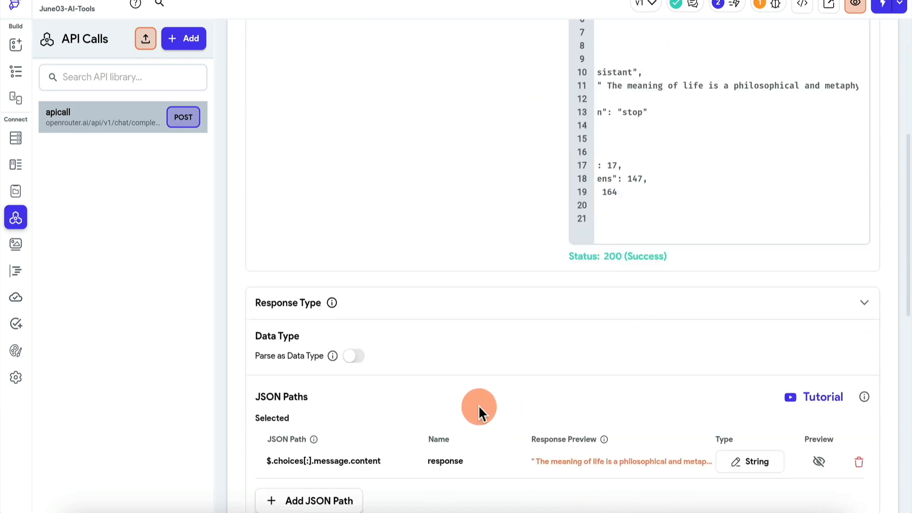
{"action": "scroll", "coordinate": [478, 406], "scroll_direction": "down", "scroll_amount": 2}
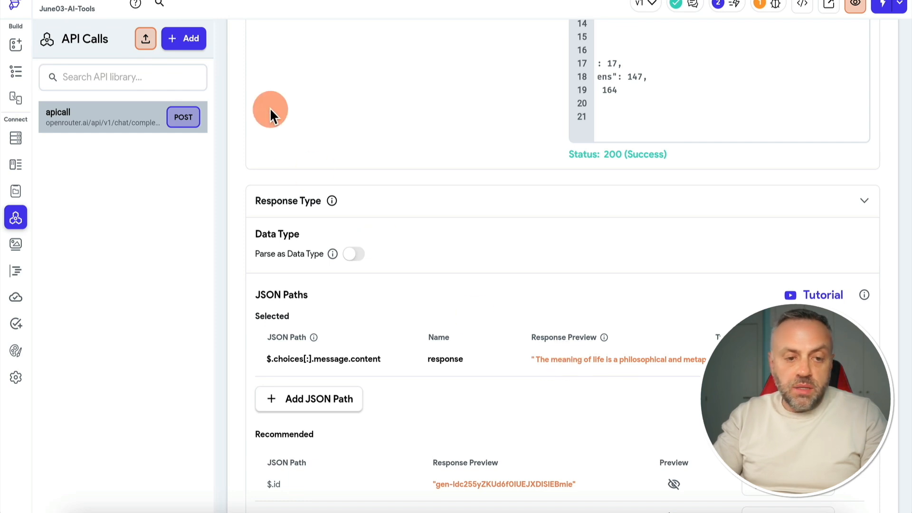
Step: On the apicall page, inspect the message ListView and the visibility conditions and alignment of RowOther and RowMine
{"action": "left_click", "coordinate": [16, 76]}
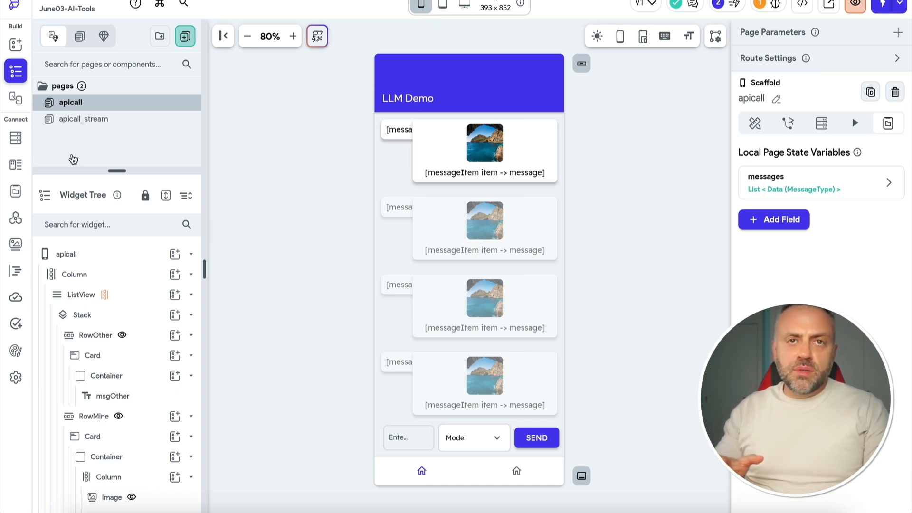
{"action": "left_click", "coordinate": [407, 299]}
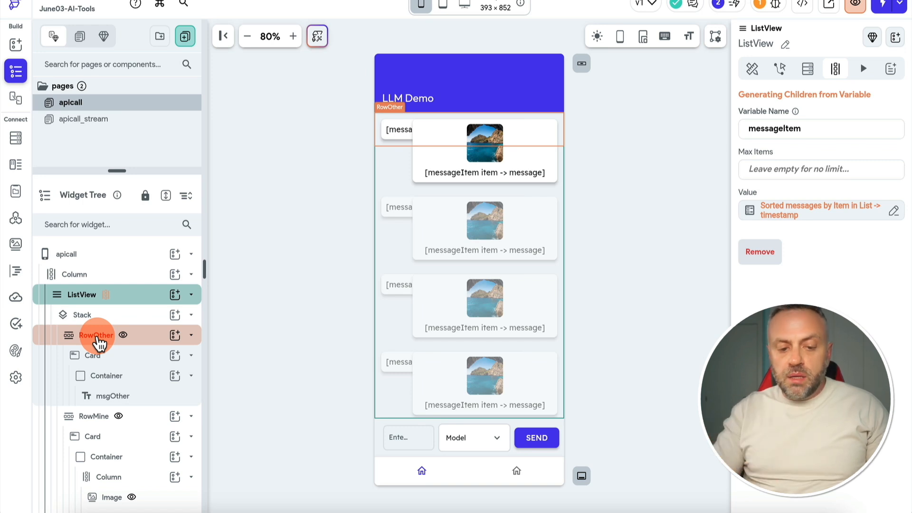
{"action": "left_click", "coordinate": [119, 340]}
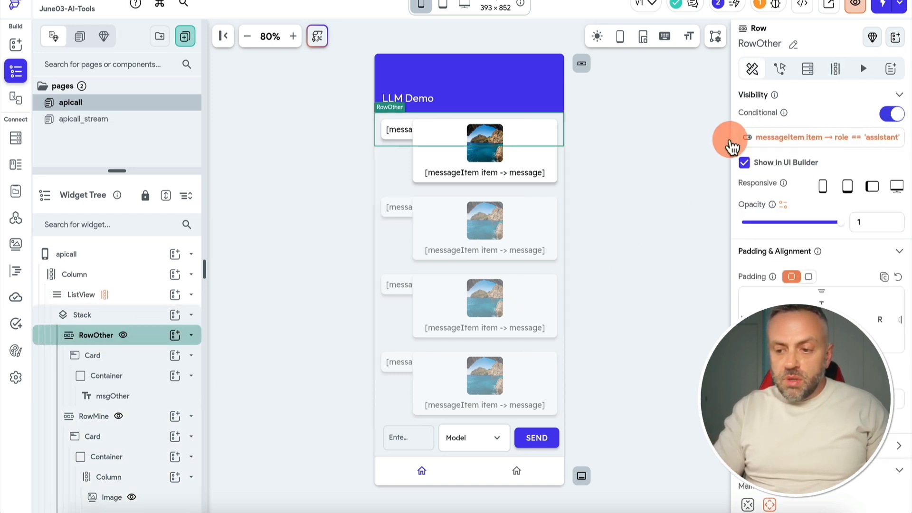
{"action": "left_click", "coordinate": [136, 418]}
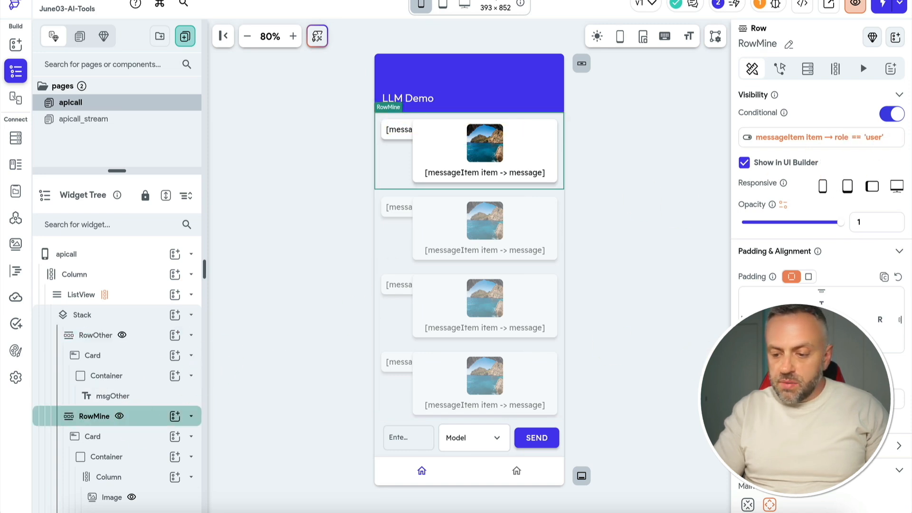
{"action": "scroll", "coordinate": [786, 266], "scroll_direction": "down", "scroll_amount": 5}
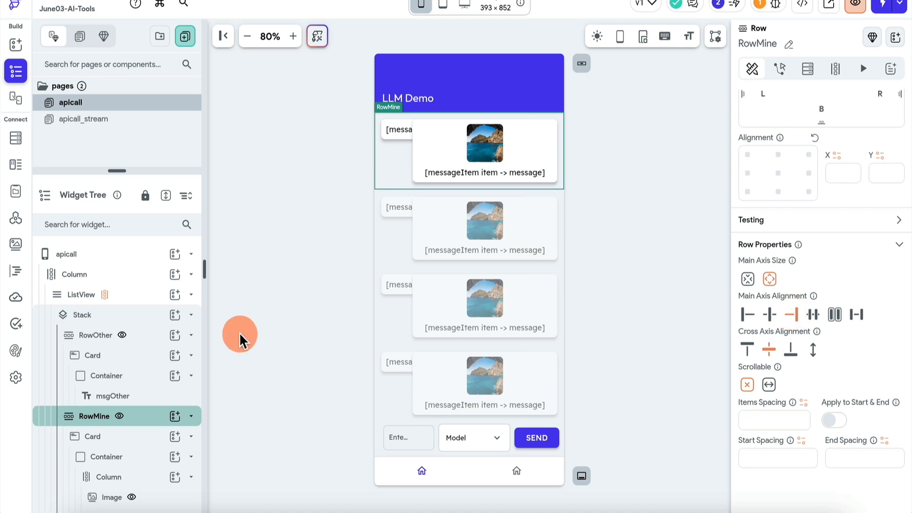
{"action": "left_click", "coordinate": [142, 338]}
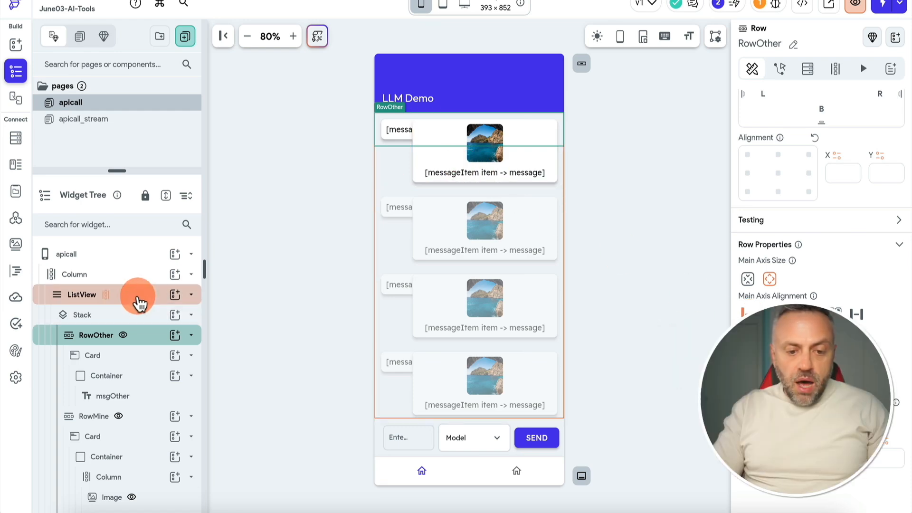
Step: Examine how the ListView generates its children from the page state messages list and its sort key, leaving the settings as they are
{"action": "left_click", "coordinate": [138, 298]}
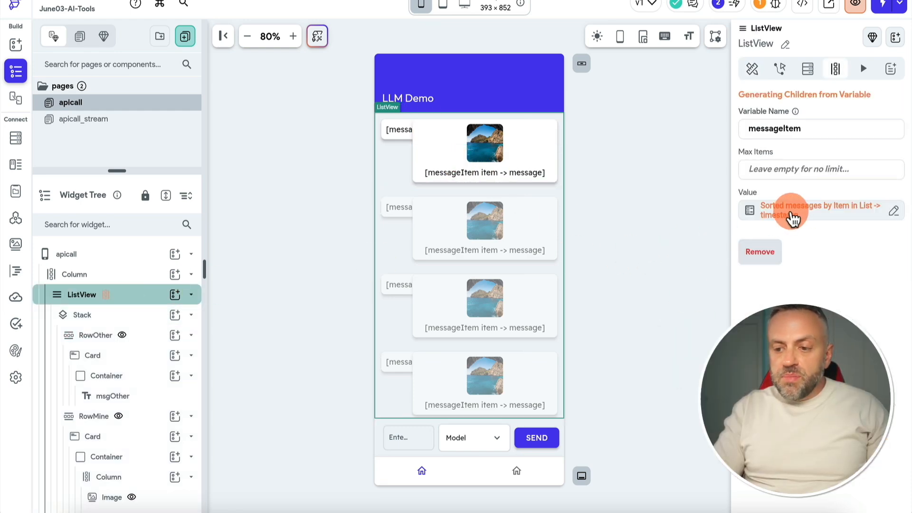
{"action": "left_click", "coordinate": [760, 213]}
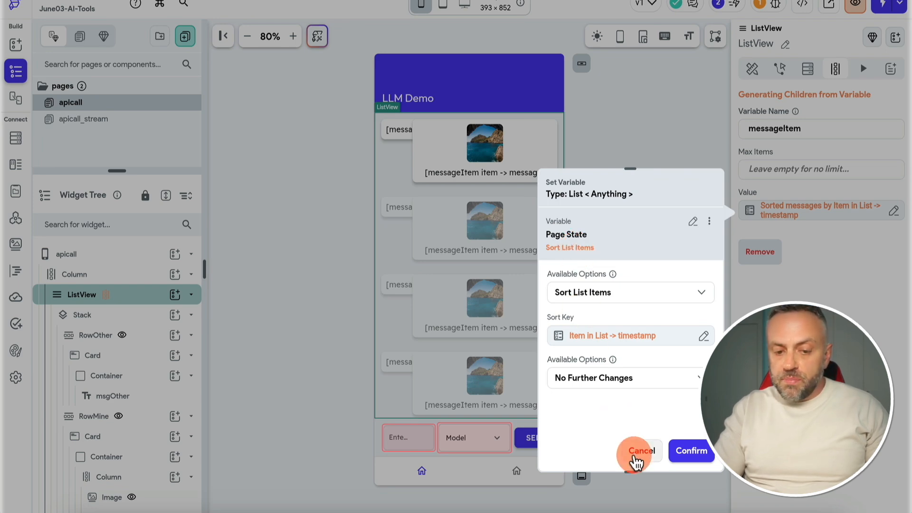
{"action": "left_click", "coordinate": [637, 453]}
{"action": "left_click", "coordinate": [136, 257]}
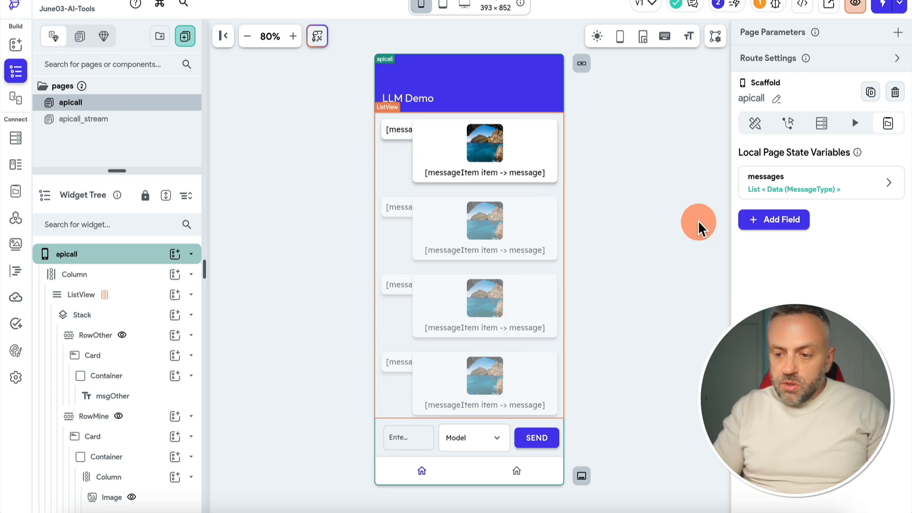
{"action": "left_click", "coordinate": [555, 184]}
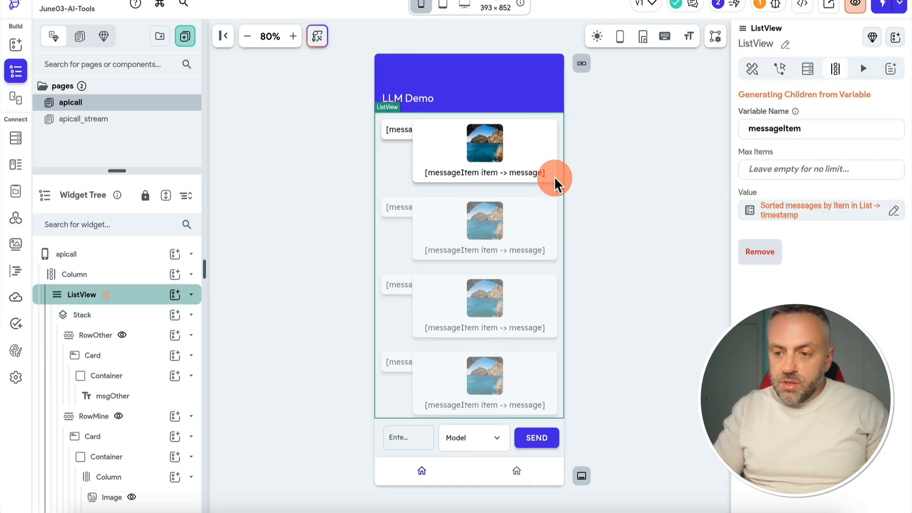
{"action": "left_click", "coordinate": [787, 212]}
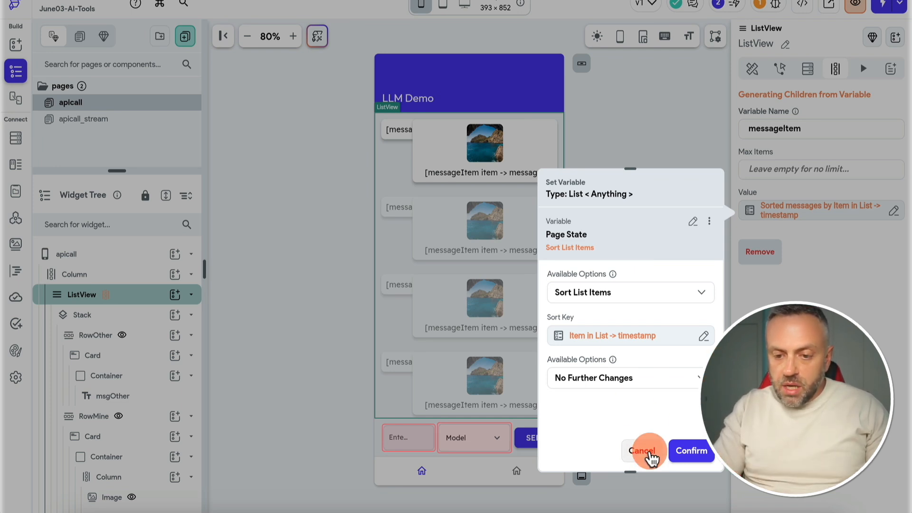
{"action": "left_click", "coordinate": [642, 451]}
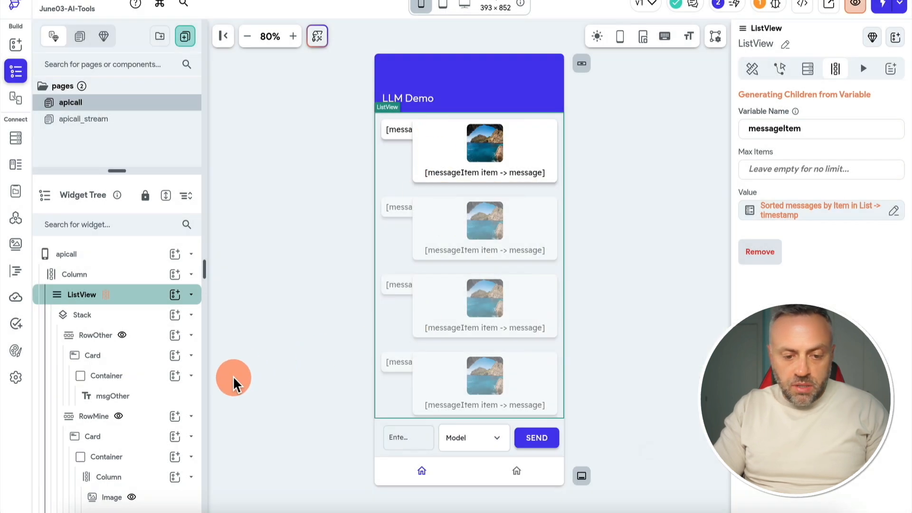
Step: Inspect the inputMessage text field and the option values and labels defined for the inputModel dropdown
{"action": "scroll", "coordinate": [117, 380], "scroll_direction": "down", "scroll_amount": 3}
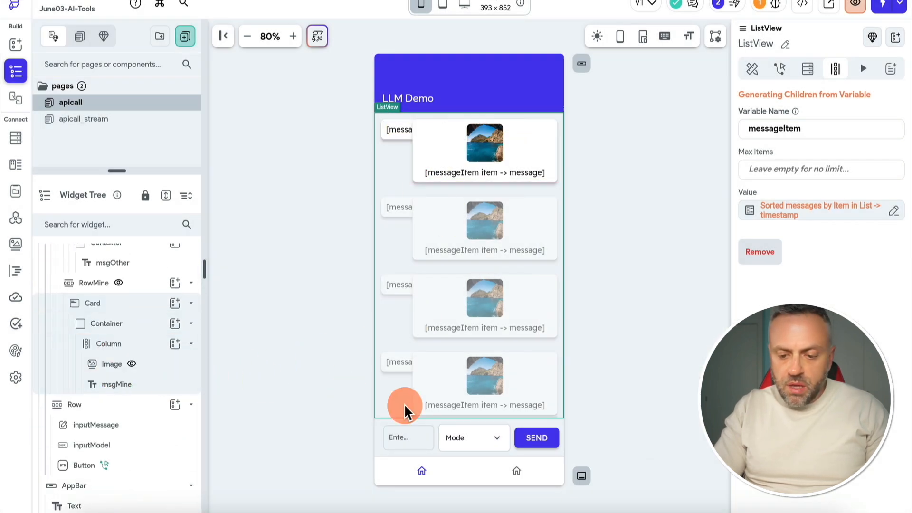
{"action": "left_click", "coordinate": [546, 442]}
{"action": "left_click", "coordinate": [405, 443]}
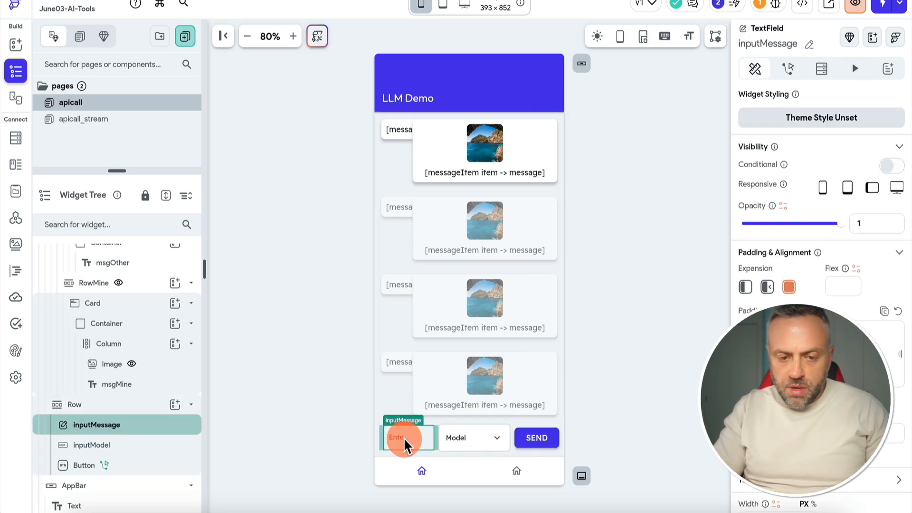
{"action": "left_click", "coordinate": [483, 445]}
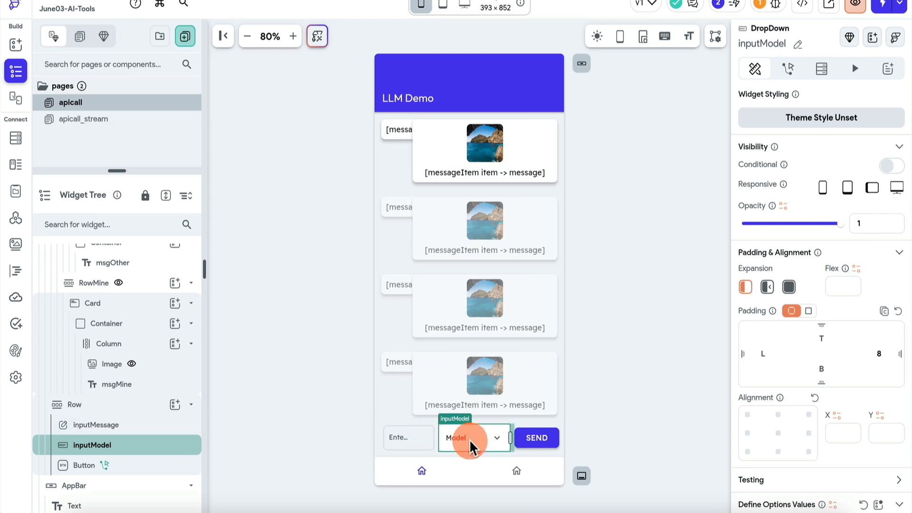
{"action": "scroll", "coordinate": [811, 278], "scroll_direction": "down", "scroll_amount": 8}
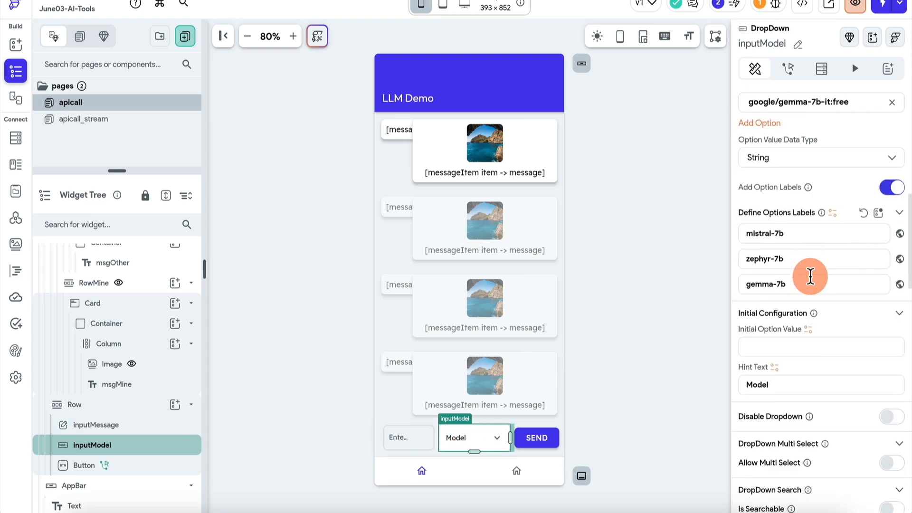
{"action": "scroll", "coordinate": [813, 278], "scroll_direction": "up", "scroll_amount": 2}
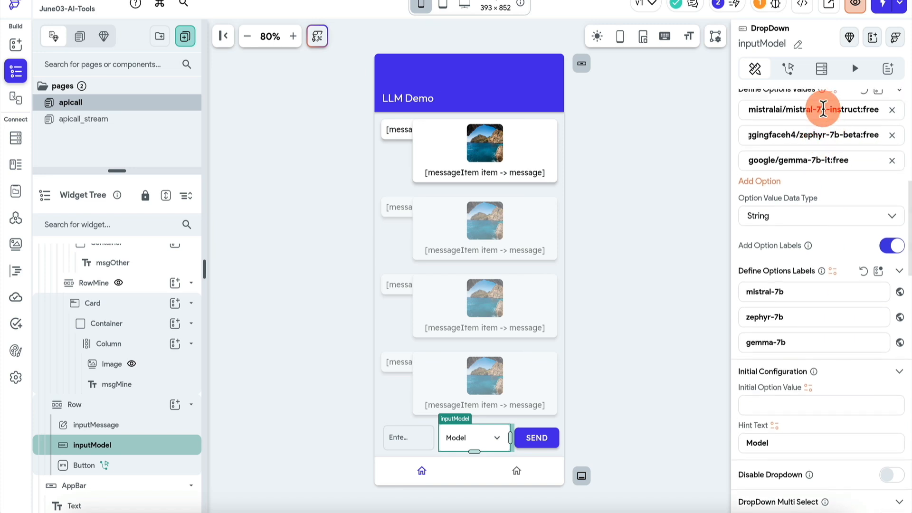
{"action": "scroll", "coordinate": [824, 109], "scroll_direction": "up", "scroll_amount": 1}
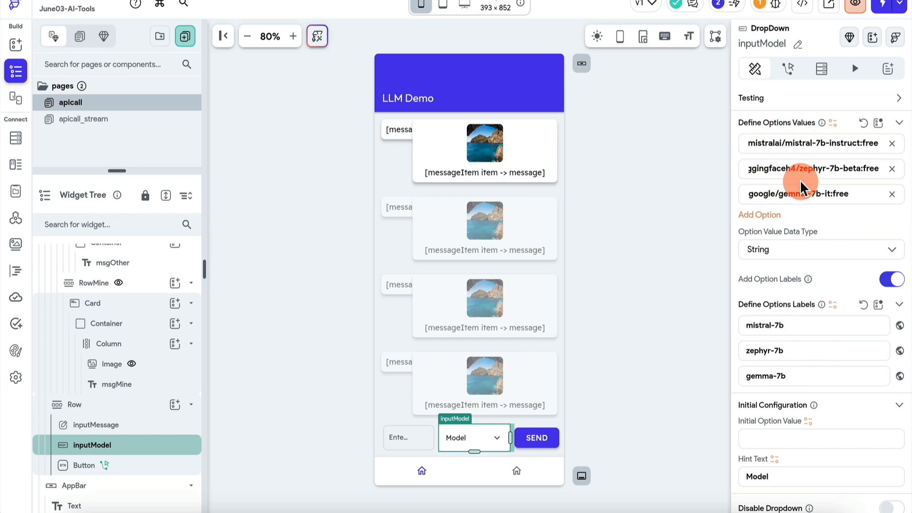
Step: Open the action flow of the SEND button to view its sequence of on-tap actions
{"action": "left_click", "coordinate": [537, 439]}
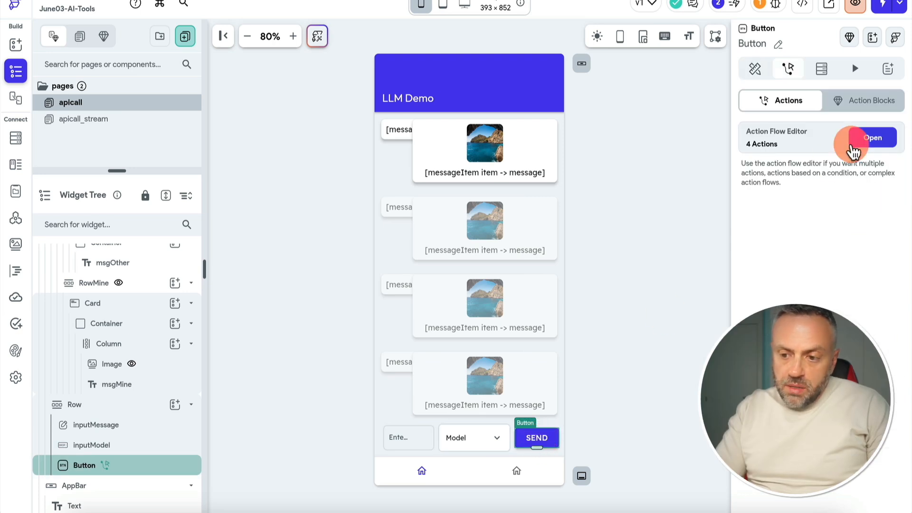
{"action": "left_click", "coordinate": [532, 438]}
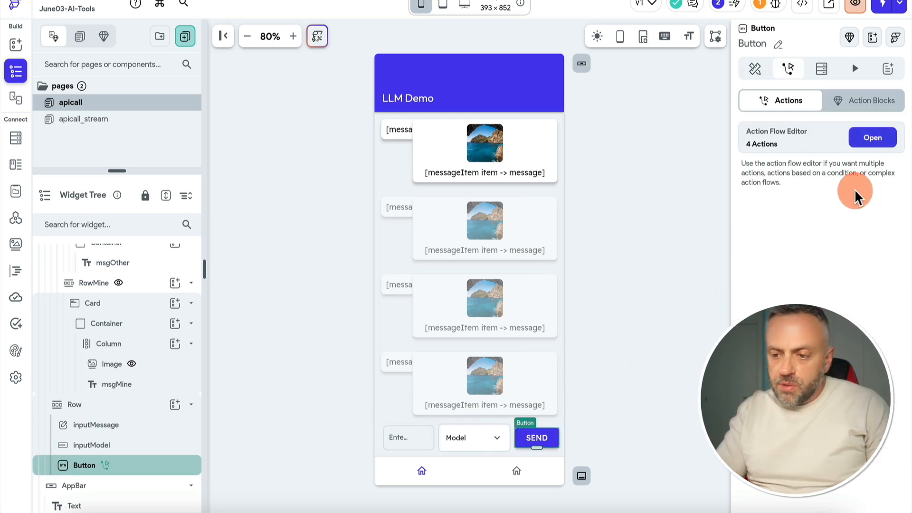
{"action": "left_click", "coordinate": [884, 139]}
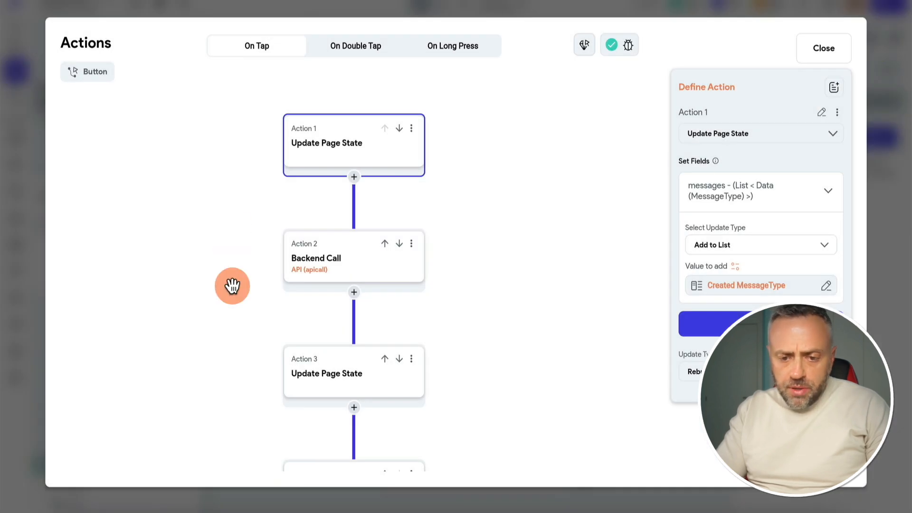
{"action": "left_click_drag", "start_coordinate": [232, 286], "coordinate": [234, 283]}
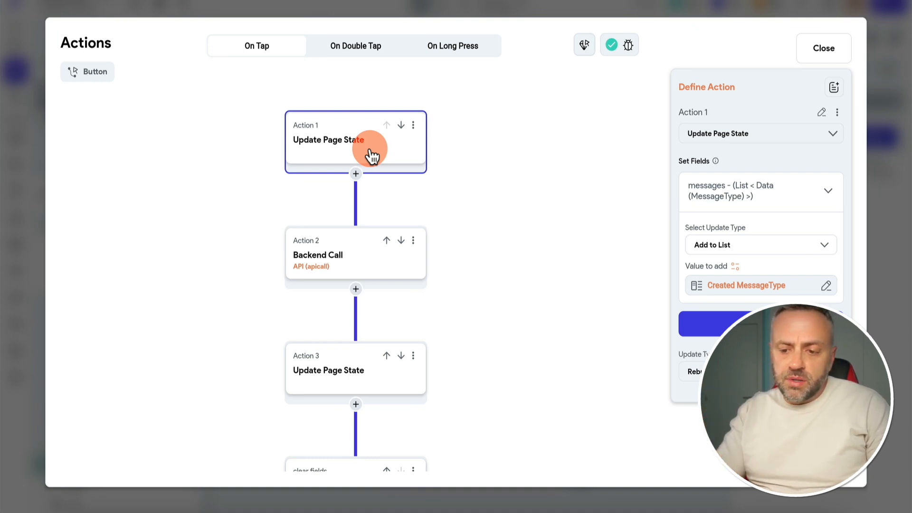
Step: Examine the MessageType fields that the first Update Page State action adds to the messages list
{"action": "mouse_move", "coordinate": [712, 195]}
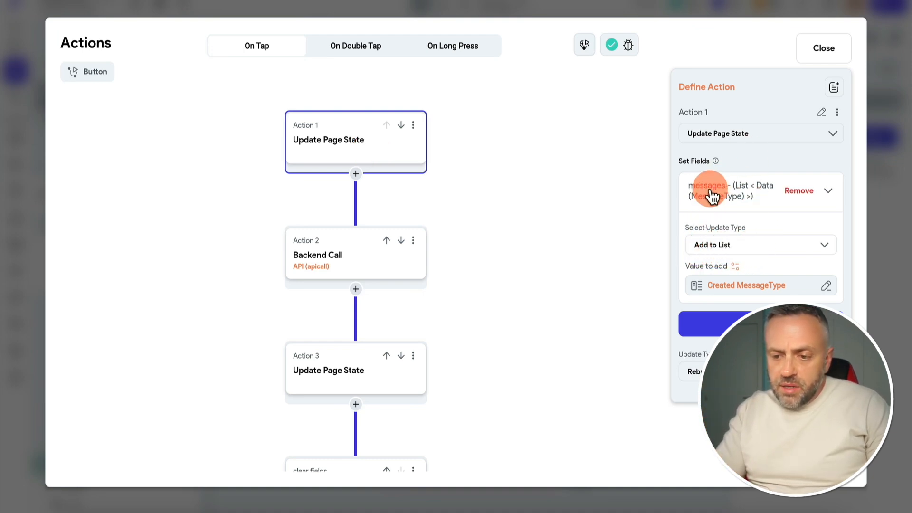
{"action": "left_click", "coordinate": [752, 286]}
{"action": "scroll", "coordinate": [594, 330], "scroll_direction": "down", "scroll_amount": 5}
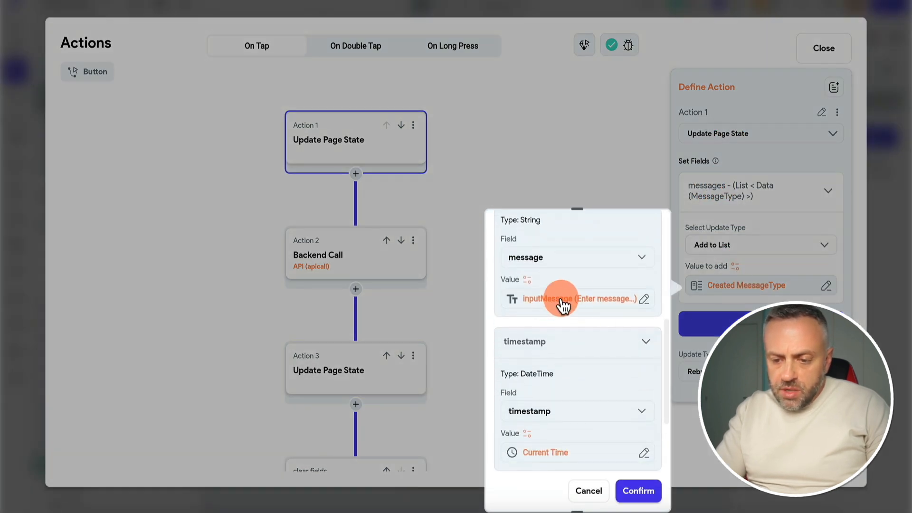
{"action": "scroll", "coordinate": [570, 300], "scroll_direction": "down", "scroll_amount": 3}
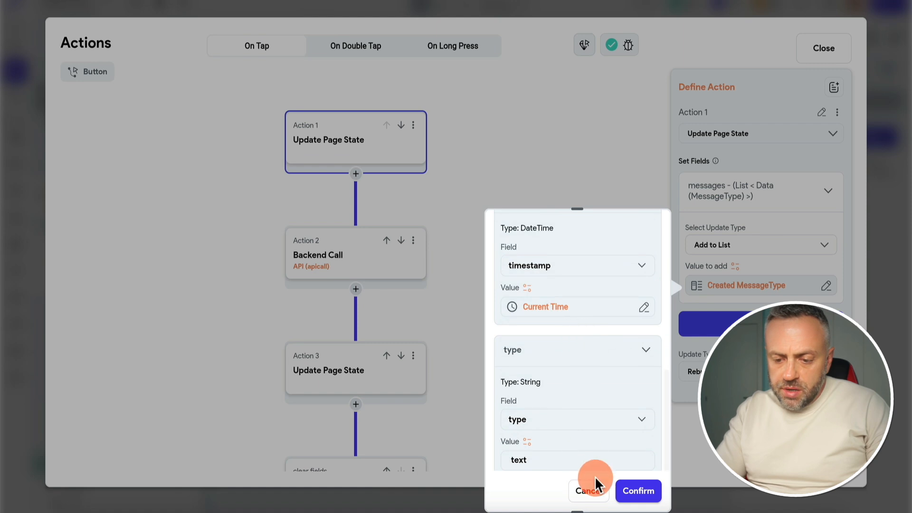
Step: Inspect the model and messages variables that the second action, the apicall Backend Call, passes to the API
{"action": "left_click", "coordinate": [595, 478]}
{"action": "left_click", "coordinate": [339, 284]}
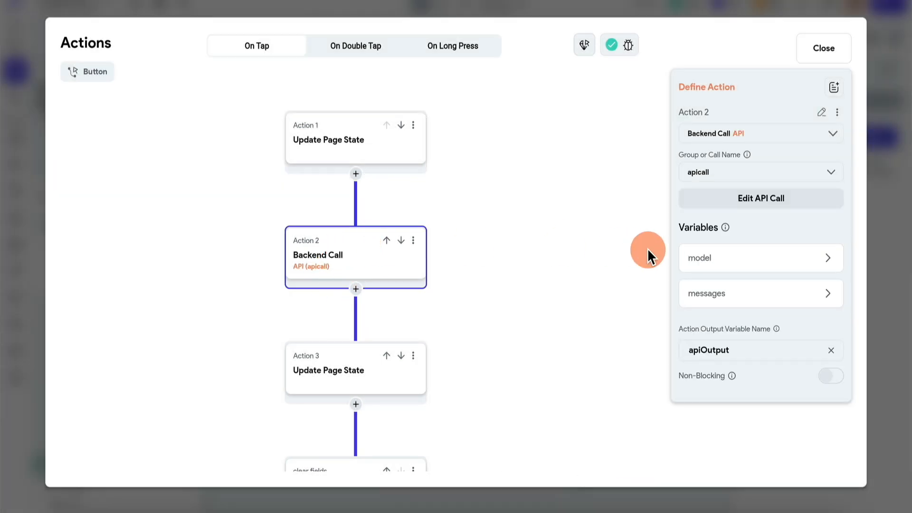
{"action": "left_click", "coordinate": [714, 262]}
{"action": "scroll", "coordinate": [714, 269], "scroll_direction": "down", "scroll_amount": 1}
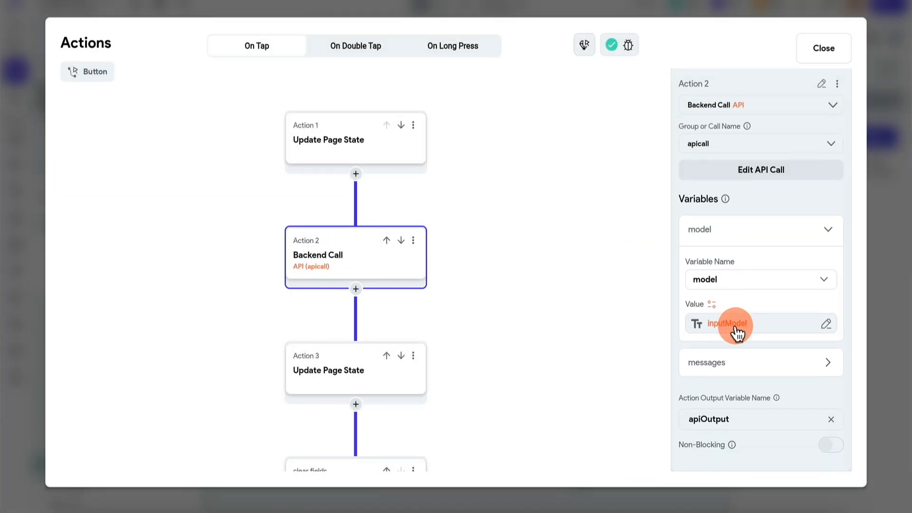
{"action": "left_click", "coordinate": [730, 374]}
{"action": "scroll", "coordinate": [739, 376], "scroll_direction": "down", "scroll_amount": 2}
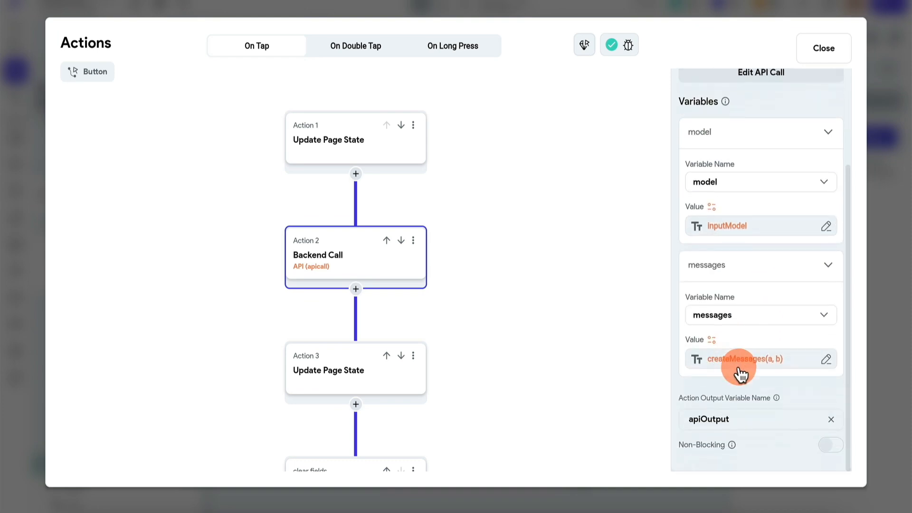
Step: Examine how the query and previousMessages arguments are set in the createMessages function that supplies the messages variable
{"action": "left_click", "coordinate": [750, 362]}
{"action": "scroll", "coordinate": [584, 352], "scroll_direction": "down", "scroll_amount": 2}
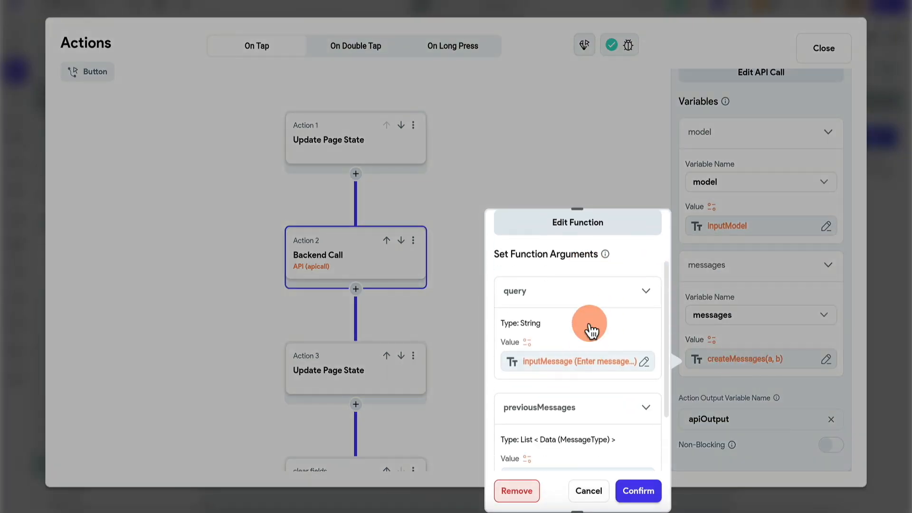
{"action": "scroll", "coordinate": [521, 330], "scroll_direction": "down", "scroll_amount": 2}
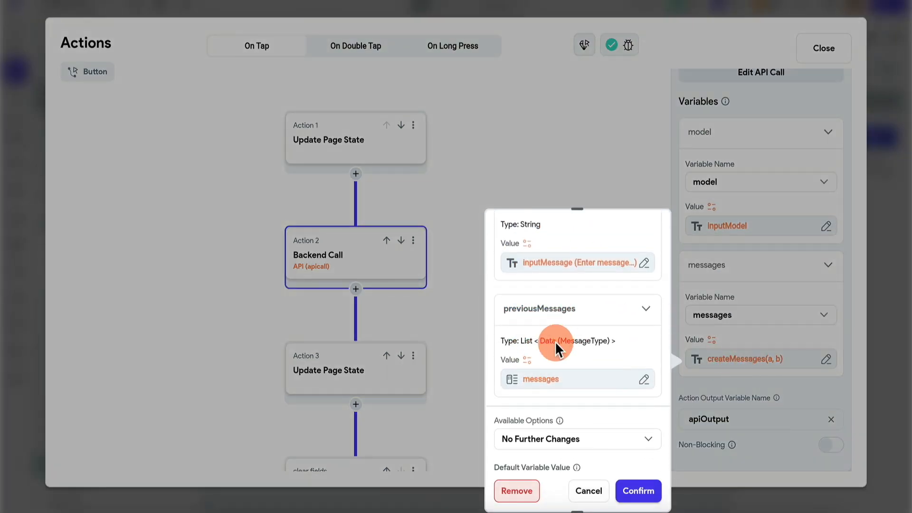
{"action": "scroll", "coordinate": [559, 338], "scroll_direction": "up", "scroll_amount": 4}
Step: Review the createMessages function code and recheck its argument values, leaving the function and variable settings as they are
{"action": "left_click", "coordinate": [580, 325]}
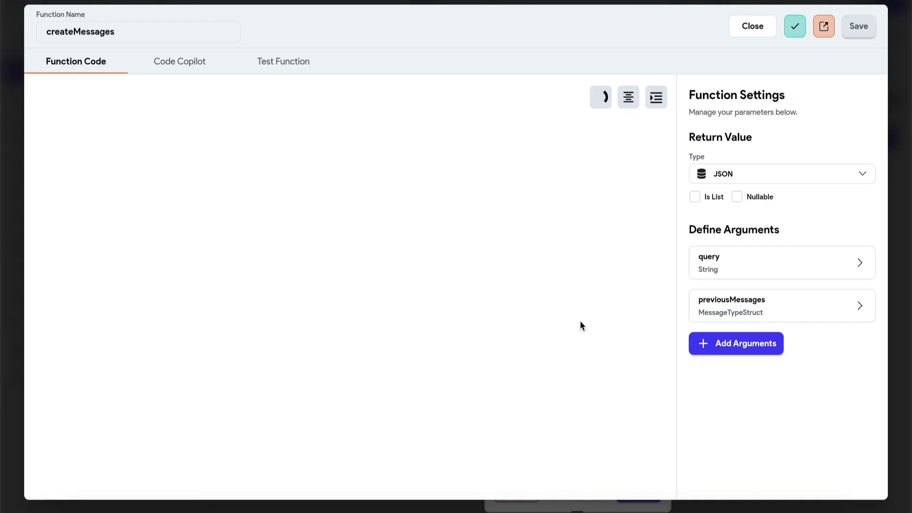
{"action": "scroll", "coordinate": [214, 285], "scroll_direction": "down", "scroll_amount": 5}
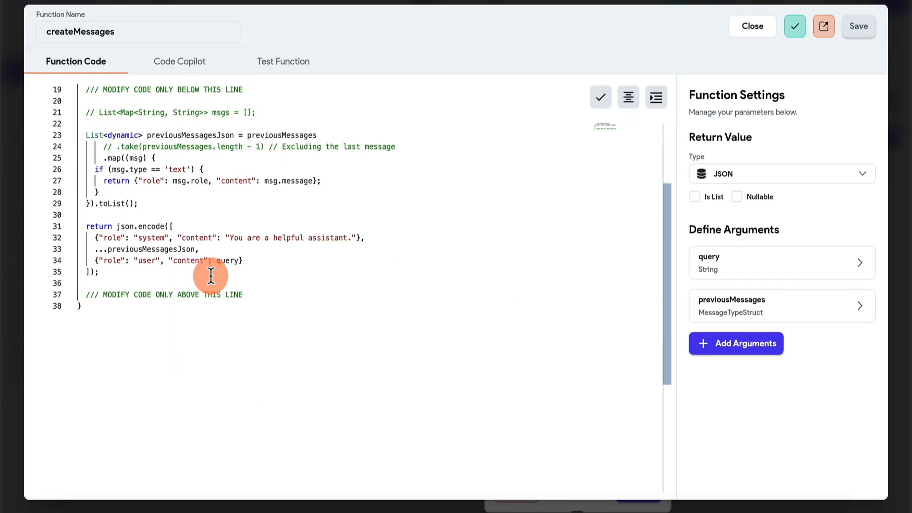
{"action": "scroll", "coordinate": [211, 275], "scroll_direction": "up", "scroll_amount": 2}
{"action": "scroll", "coordinate": [211, 275], "scroll_direction": "up", "scroll_amount": 1}
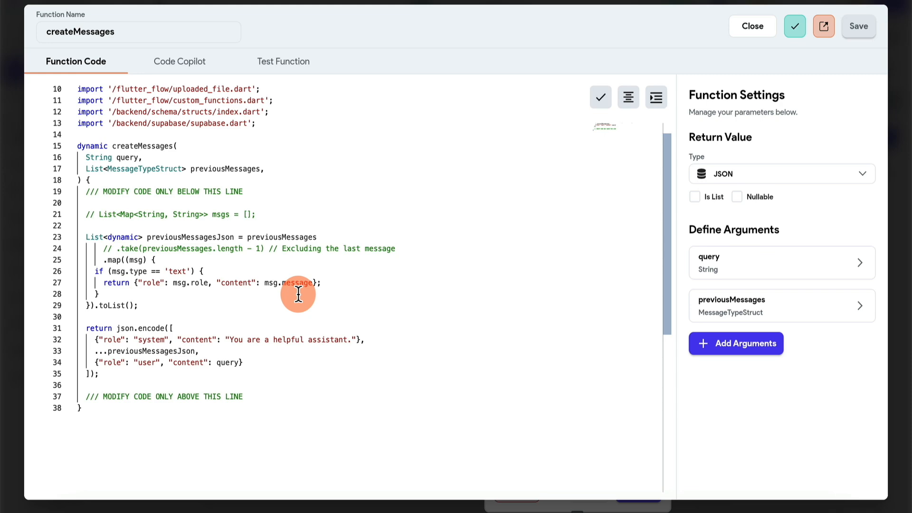
{"action": "left_click", "coordinate": [766, 27]}
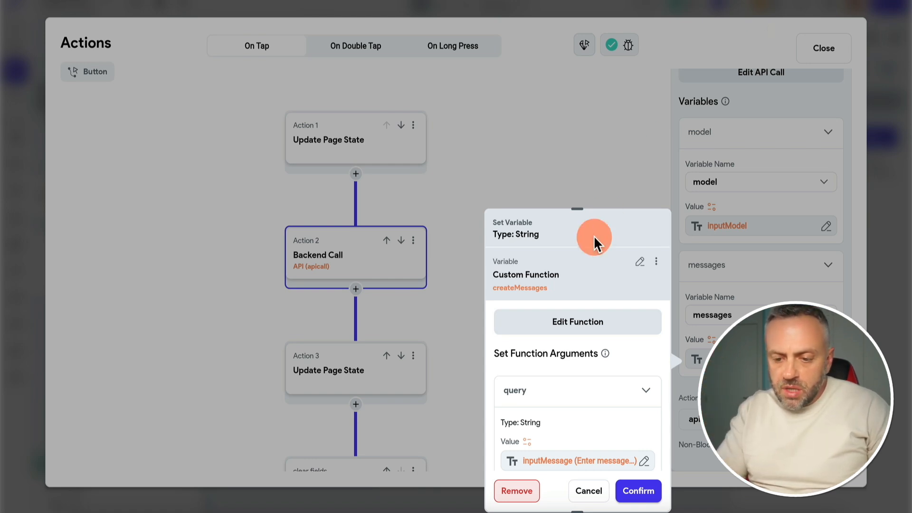
{"action": "scroll", "coordinate": [603, 413], "scroll_direction": "down", "scroll_amount": 2}
{"action": "scroll", "coordinate": [602, 412], "scroll_direction": "down", "scroll_amount": 2}
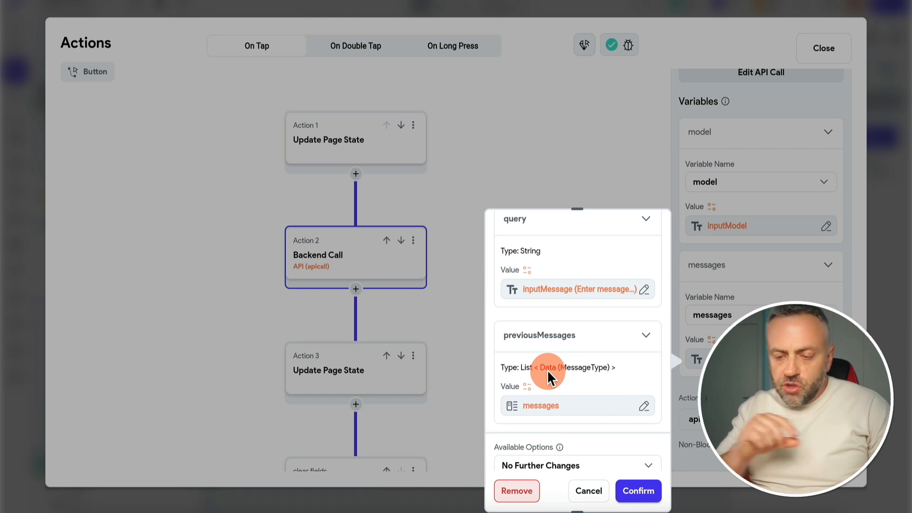
{"action": "left_click", "coordinate": [589, 491]}
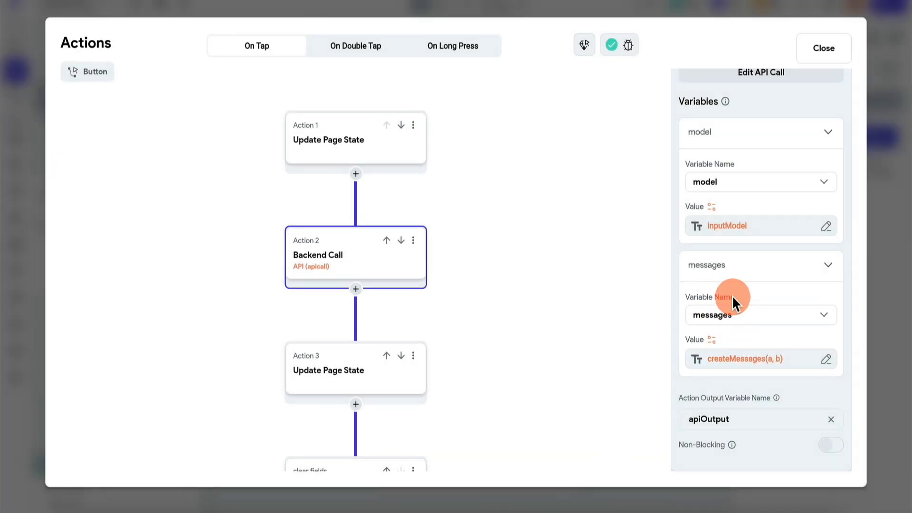
Step: Check the action output variable name of the Backend Call before moving to the third action
{"action": "left_click", "coordinate": [345, 373]}
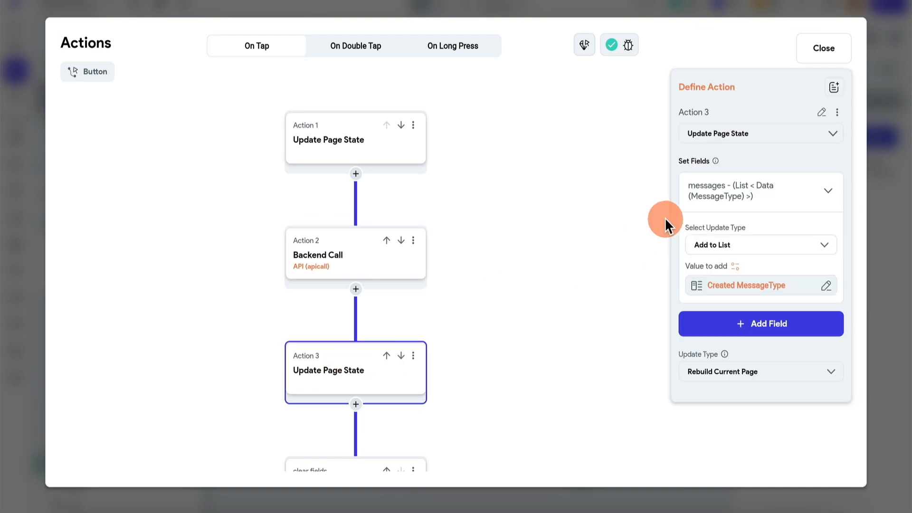
{"action": "left_click", "coordinate": [369, 248]}
{"action": "left_click", "coordinate": [718, 359]}
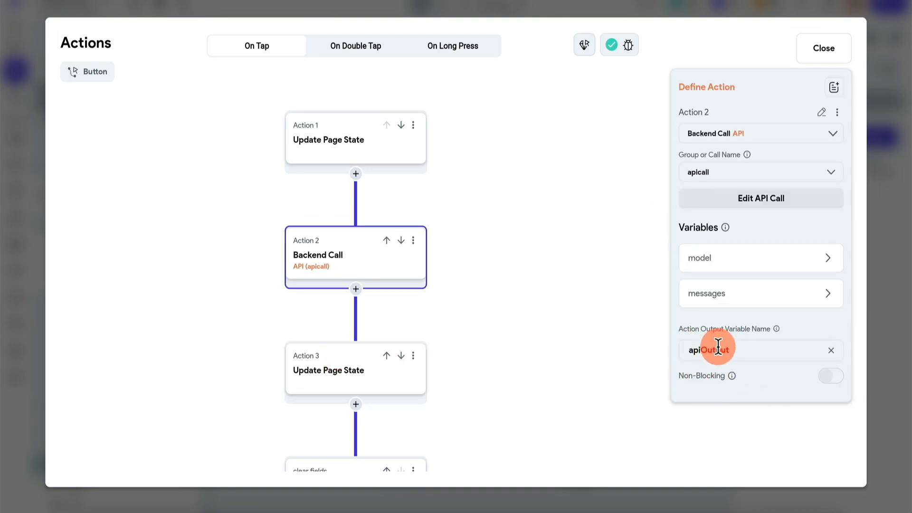
Step: Examine the MessageType fields that the third Update Page State action adds, including the API response source of the message field
{"action": "left_click", "coordinate": [332, 372]}
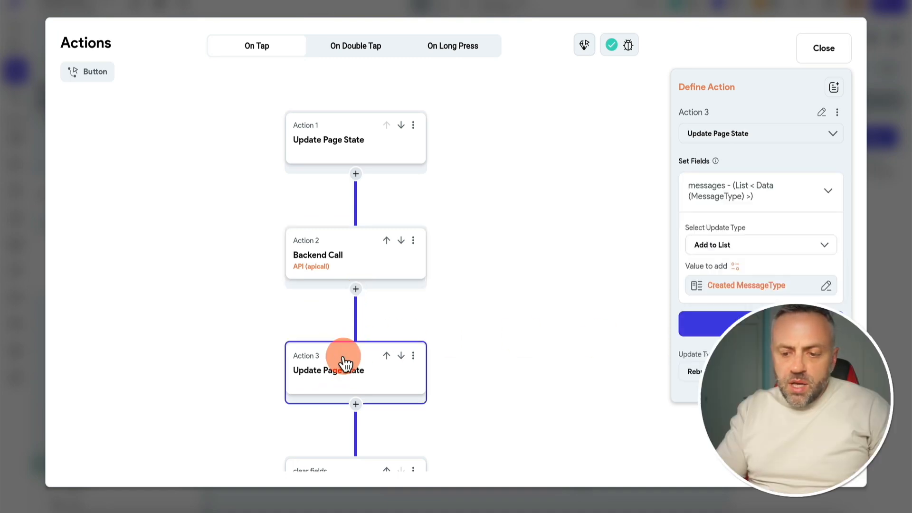
{"action": "left_click", "coordinate": [754, 287]}
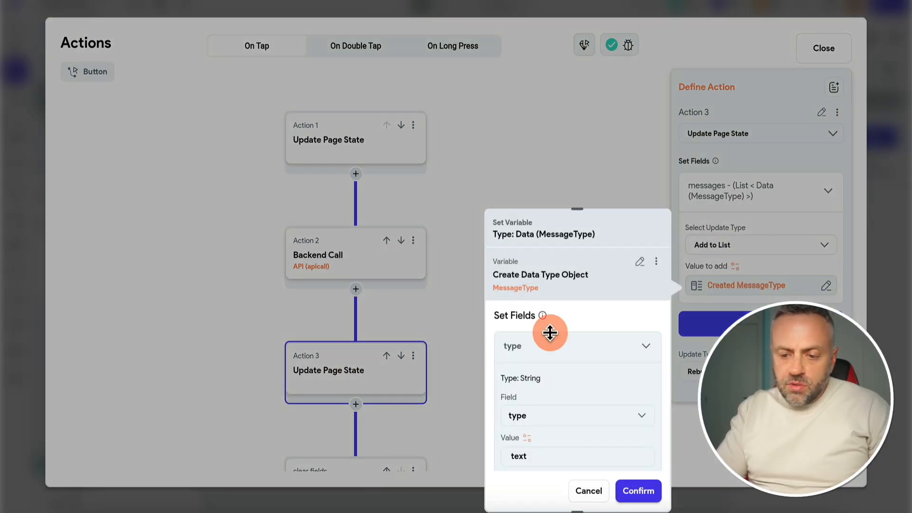
{"action": "scroll", "coordinate": [549, 342], "scroll_direction": "down", "scroll_amount": 2}
{"action": "scroll", "coordinate": [546, 355], "scroll_direction": "down", "scroll_amount": 3}
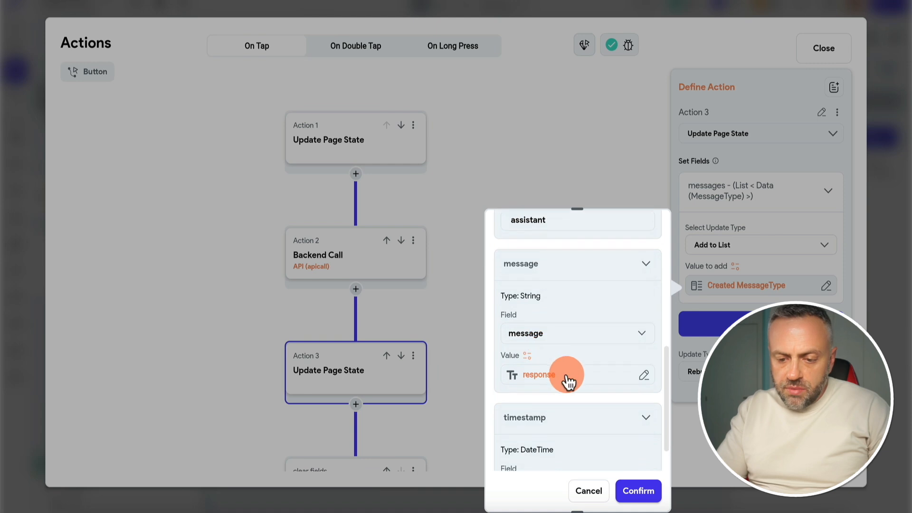
{"action": "left_click", "coordinate": [567, 376]}
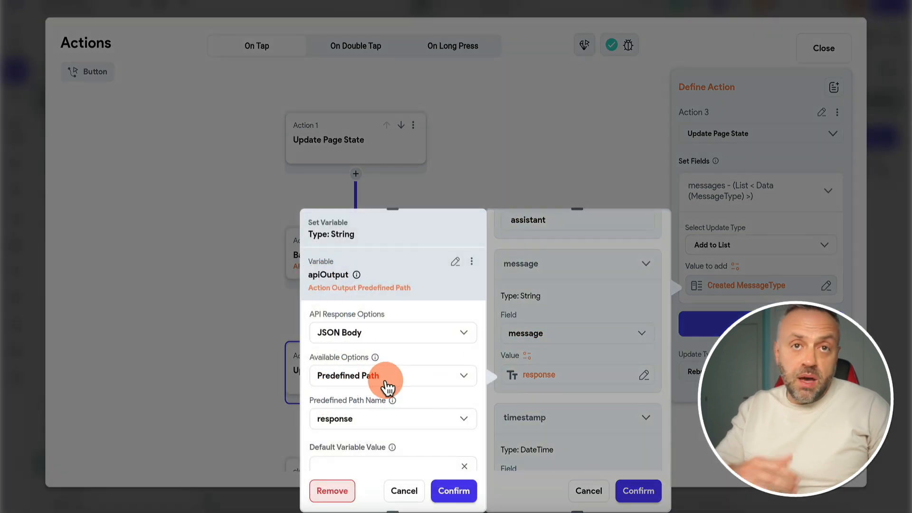
{"action": "left_click", "coordinate": [404, 489]}
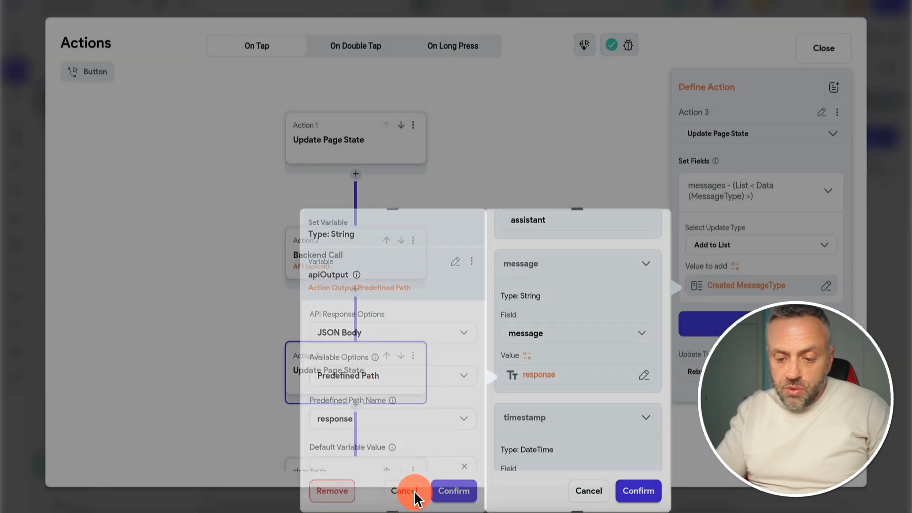
{"action": "left_click", "coordinate": [590, 492]}
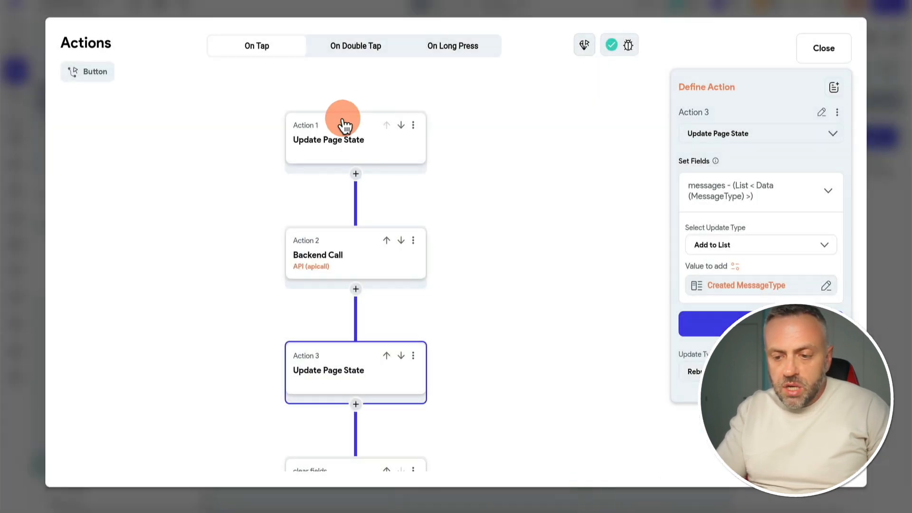
Step: Check which text field the final clear fields action resets, and close the action flow
{"action": "scroll", "coordinate": [471, 299], "scroll_direction": "down", "scroll_amount": 2}
{"action": "scroll", "coordinate": [473, 259], "scroll_direction": "down", "scroll_amount": 1}
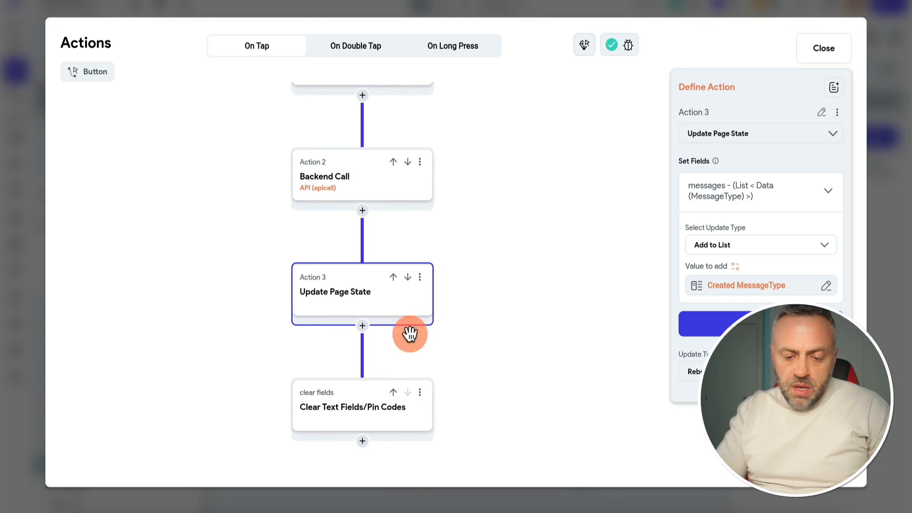
{"action": "left_click", "coordinate": [373, 408]}
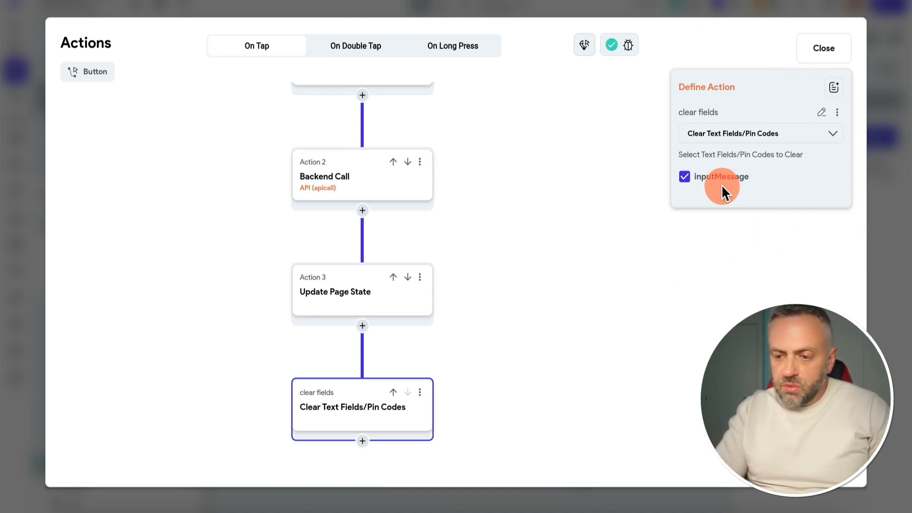
{"action": "left_click", "coordinate": [887, 196]}
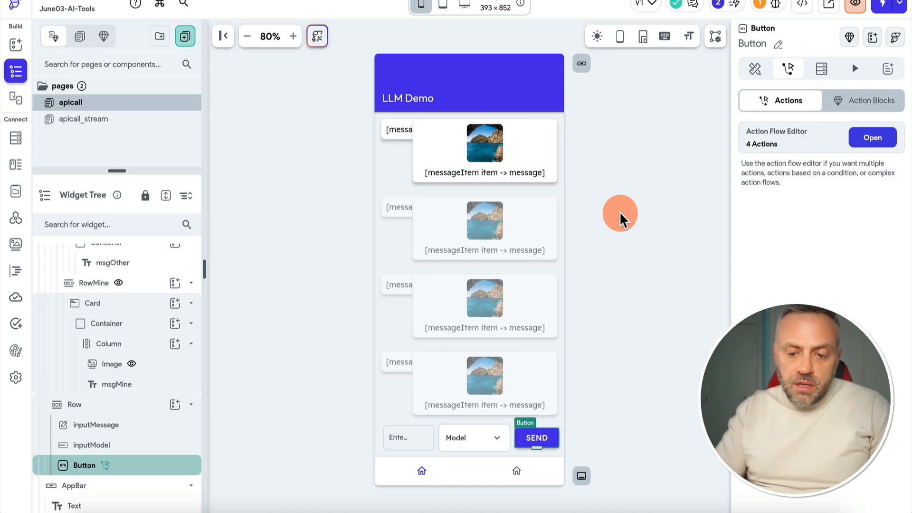
Step: Switch to the apicall_stream page and open the action flow of its SEND button
{"action": "left_click", "coordinate": [513, 269]}
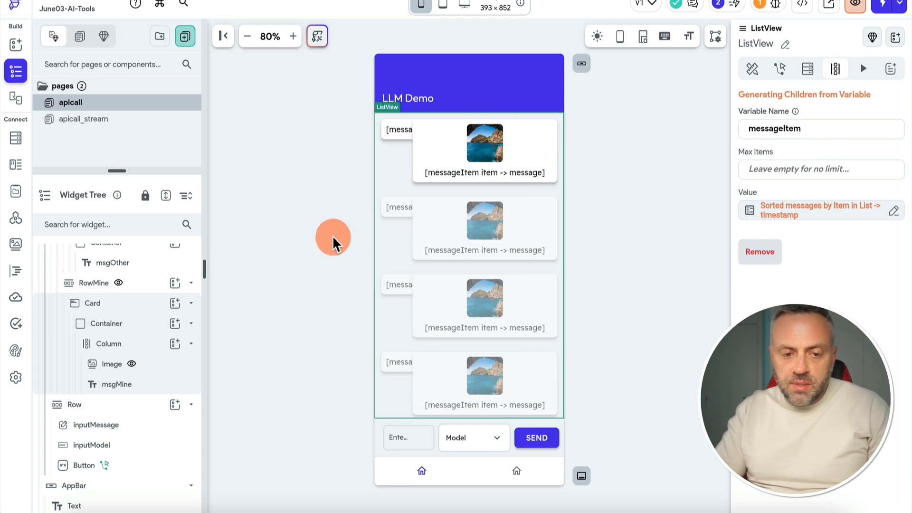
{"action": "left_click", "coordinate": [75, 125]}
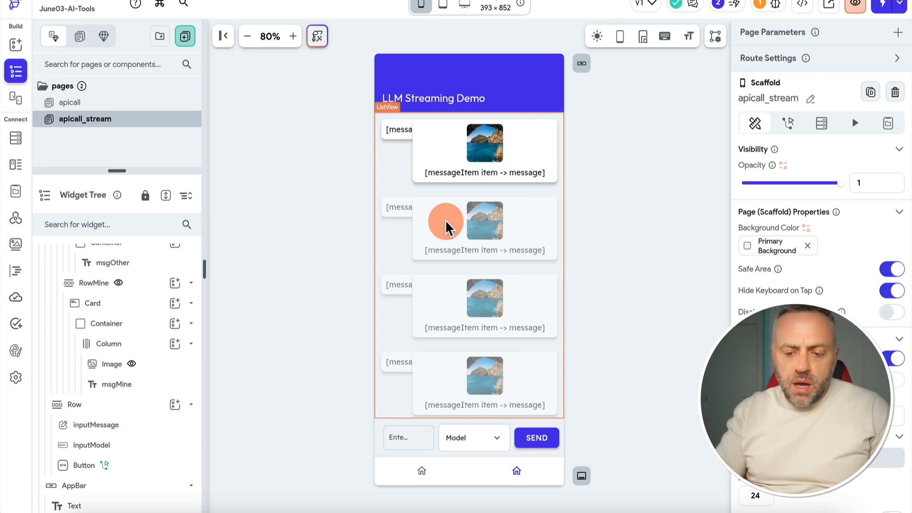
{"action": "left_click", "coordinate": [537, 440]}
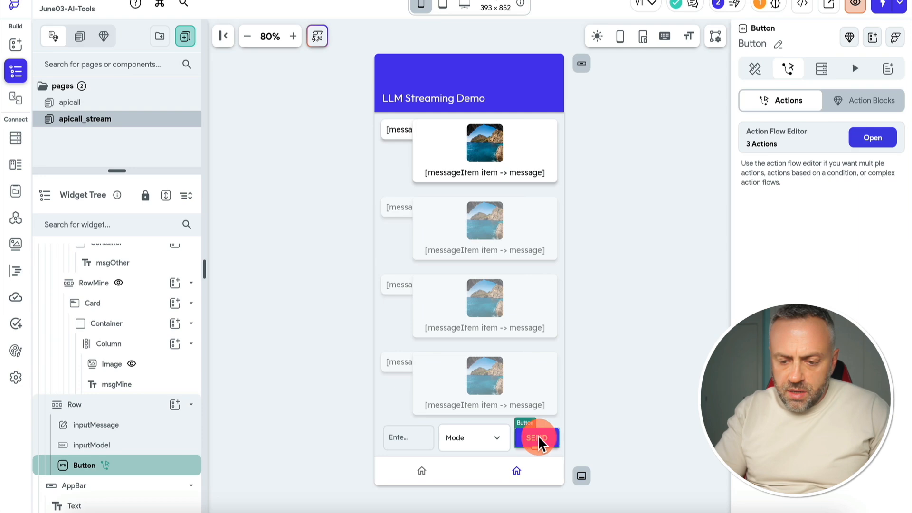
{"action": "left_click", "coordinate": [877, 139]}
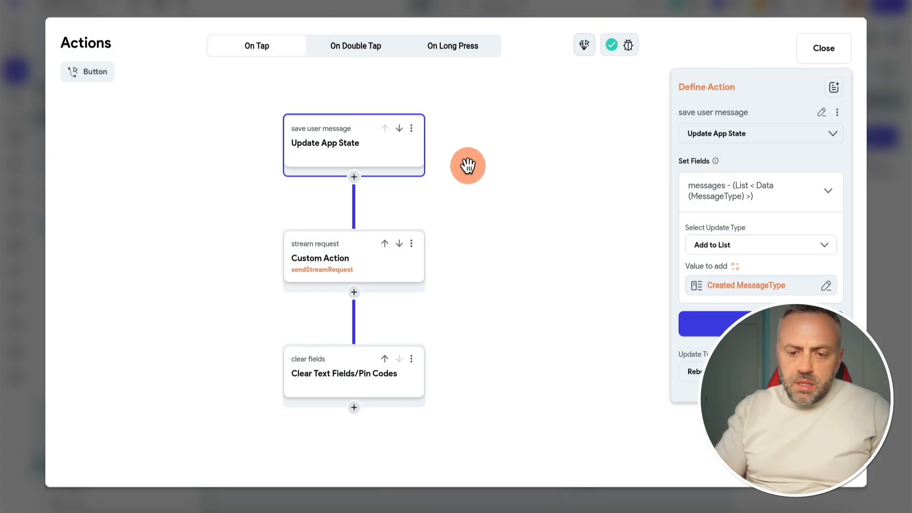
Step: Compare the save user message Update App State action with the stream request custom action
{"action": "left_click", "coordinate": [350, 259]}
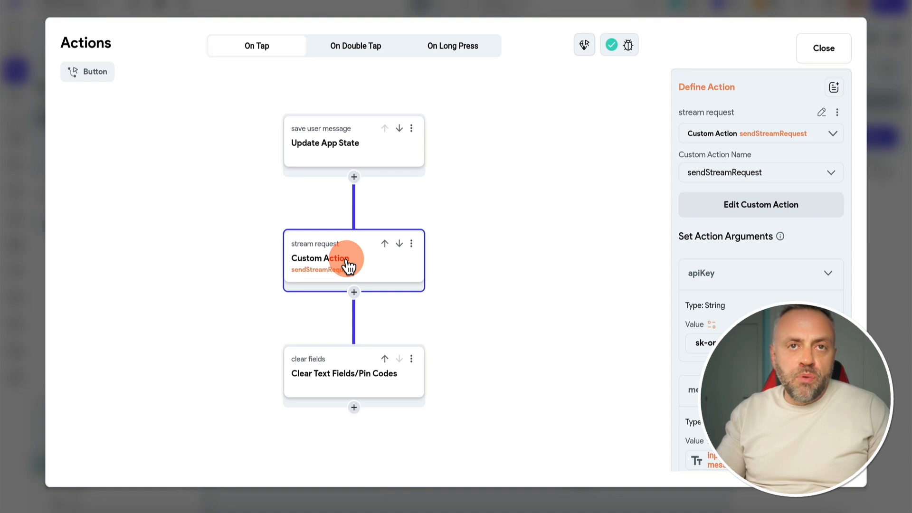
{"action": "left_click", "coordinate": [365, 142]}
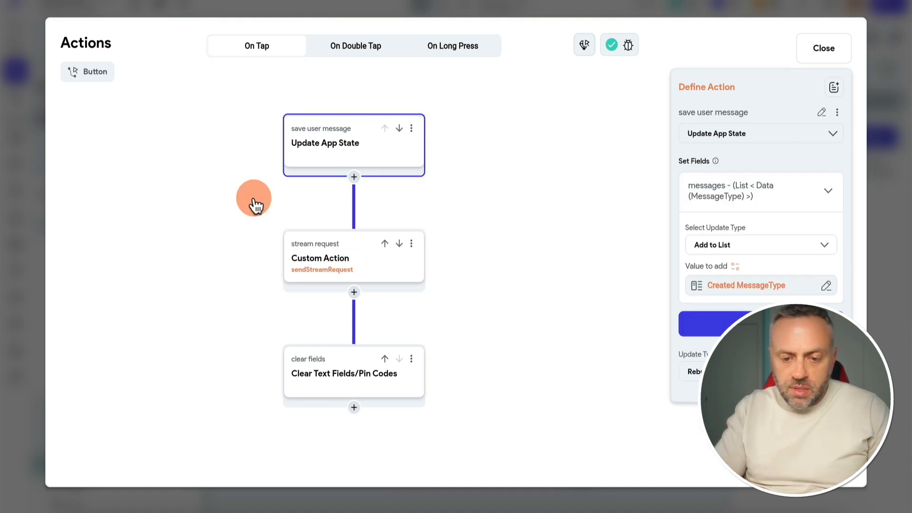
{"action": "left_click", "coordinate": [341, 257]}
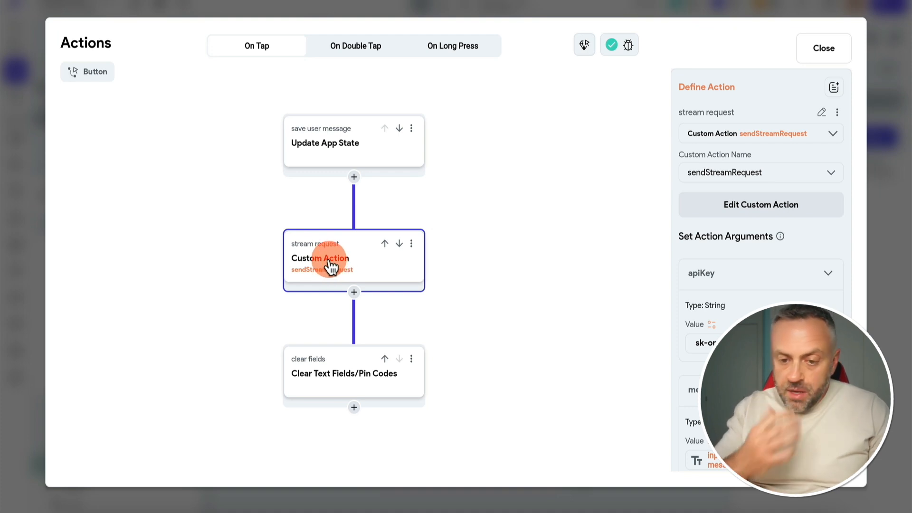
{"action": "left_click", "coordinate": [342, 127]}
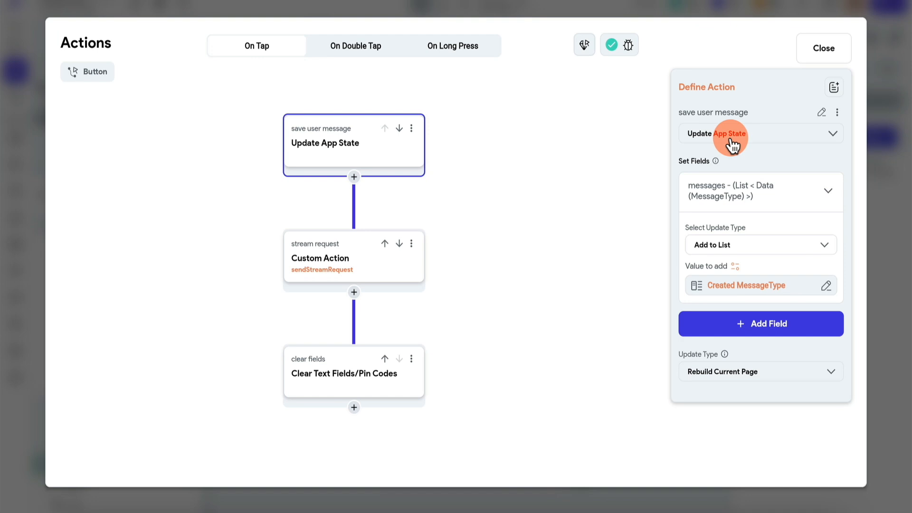
Step: Examine the apiKey, message, type and model arguments set for the sendStreamRequest custom action
{"action": "left_click", "coordinate": [341, 263]}
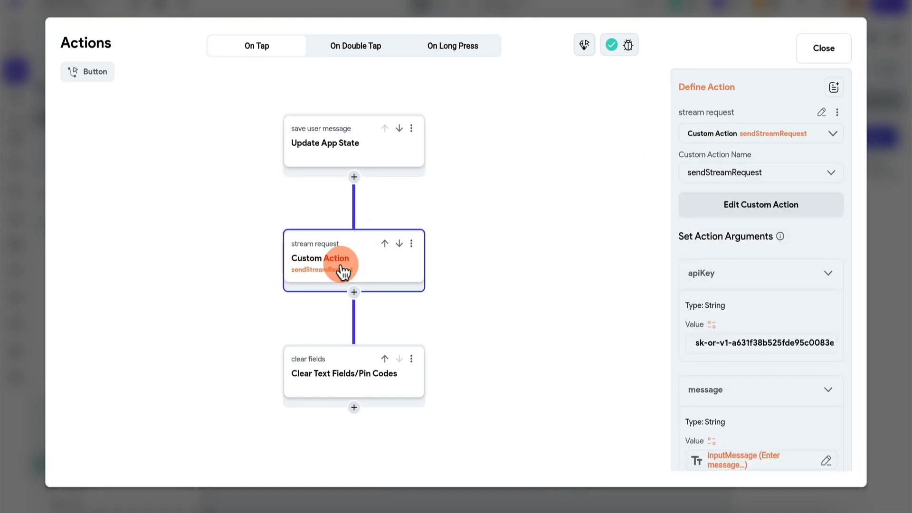
{"action": "scroll", "coordinate": [700, 247], "scroll_direction": "down", "scroll_amount": 4}
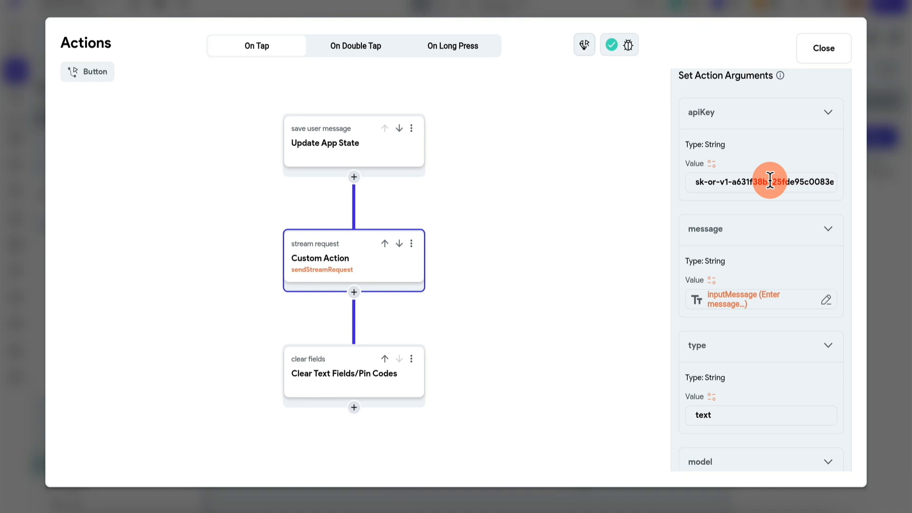
{"action": "scroll", "coordinate": [770, 181], "scroll_direction": "down", "scroll_amount": 2}
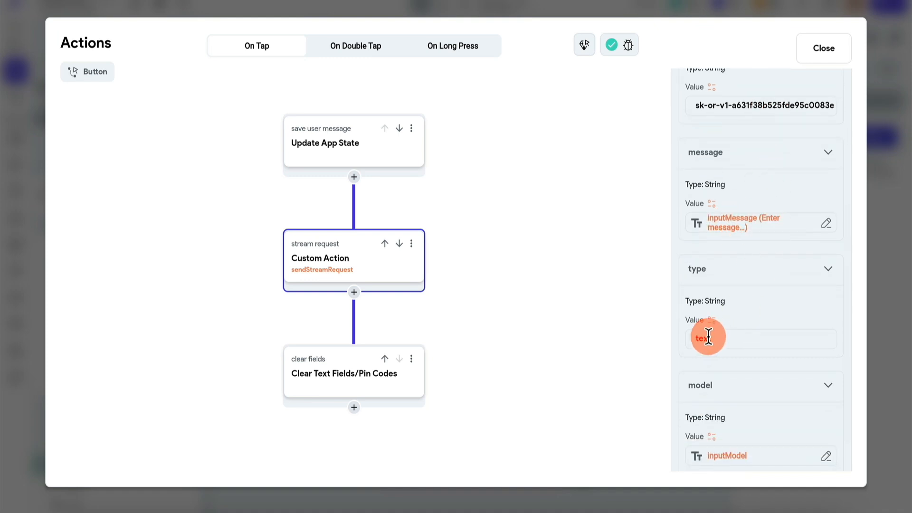
{"action": "scroll", "coordinate": [737, 338], "scroll_direction": "down", "scroll_amount": 1}
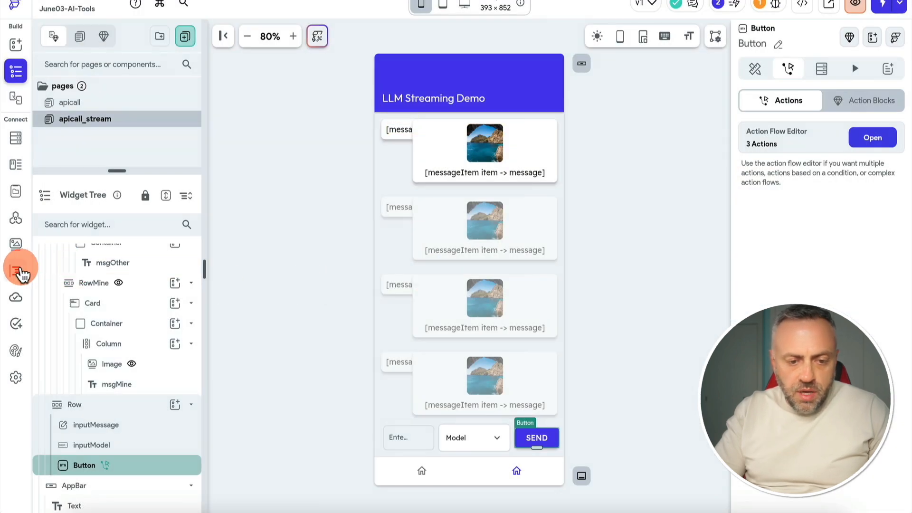
Step: Open the sendStreamRequest custom action's code and read through its message setup, web and mobile streaming branches and response line handling
{"action": "left_click", "coordinate": [19, 272]}
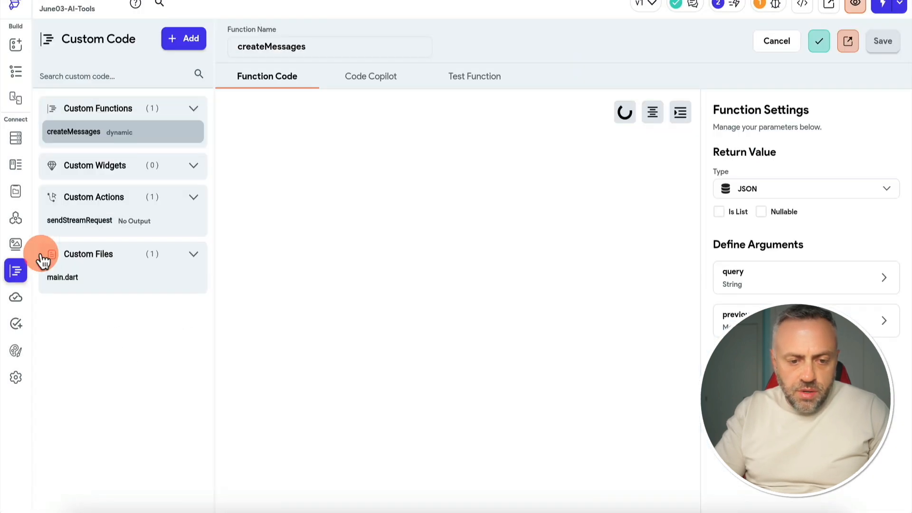
{"action": "left_click", "coordinate": [91, 219]}
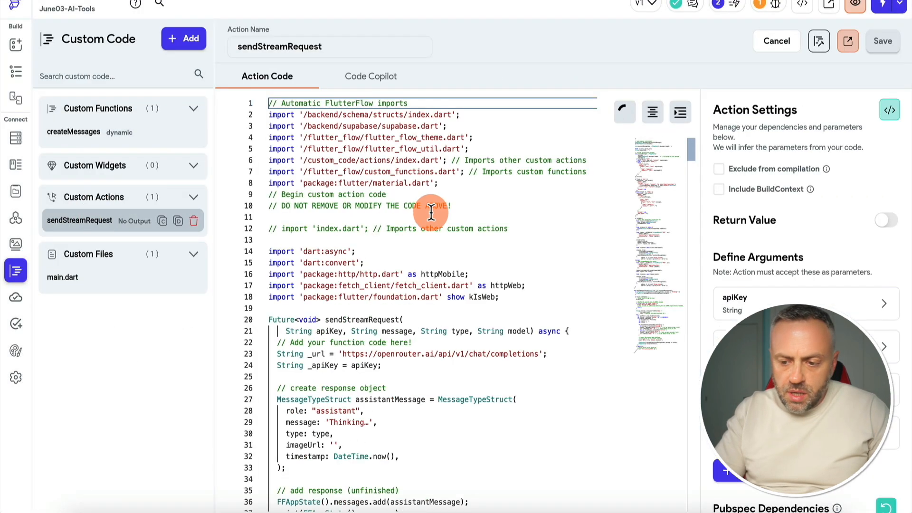
{"action": "scroll", "coordinate": [521, 315], "scroll_direction": "down", "scroll_amount": 15}
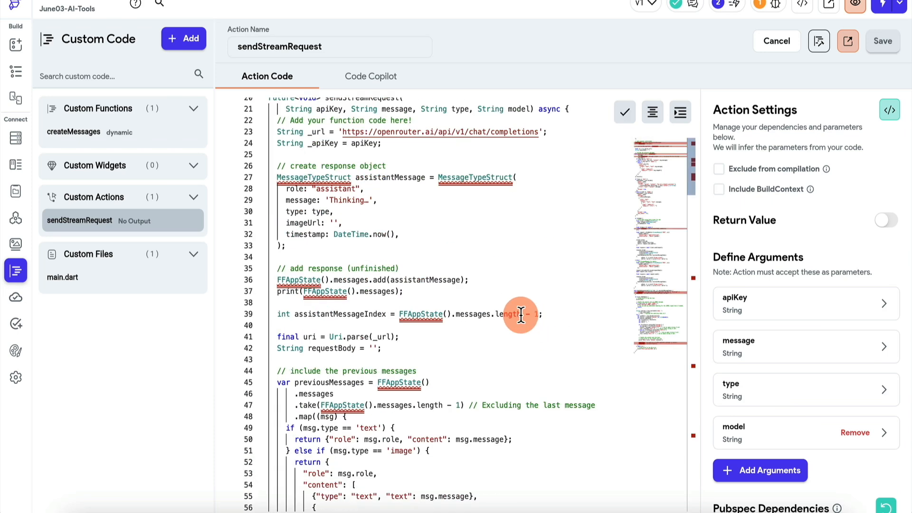
{"action": "scroll", "coordinate": [522, 314], "scroll_direction": "down", "scroll_amount": 5}
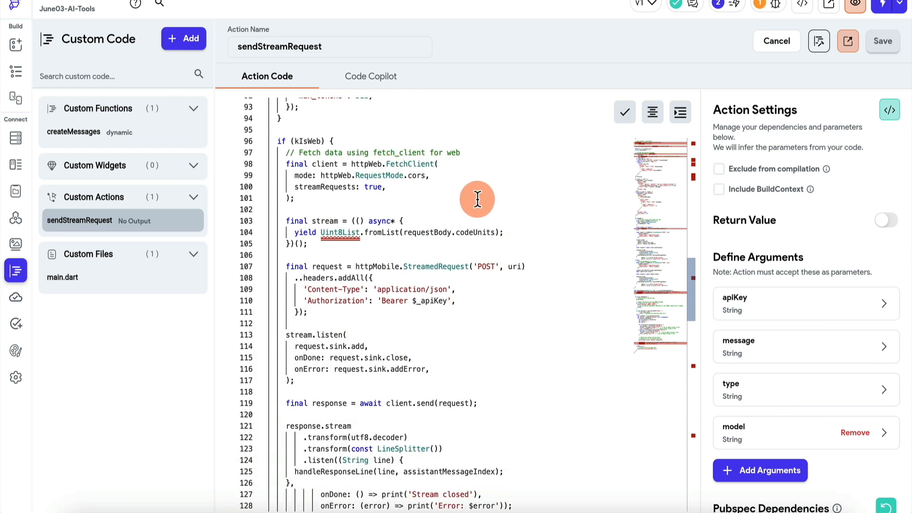
{"action": "scroll", "coordinate": [448, 230], "scroll_direction": "down", "scroll_amount": 4}
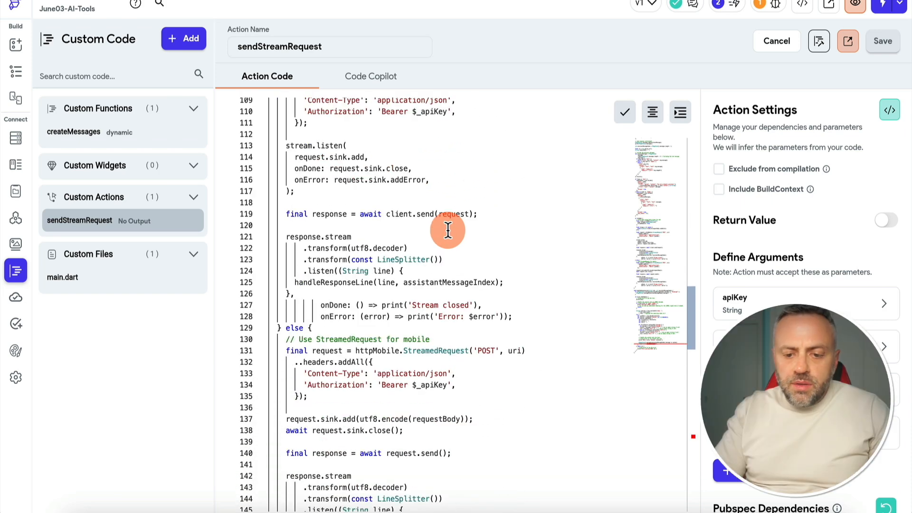
{"action": "scroll", "coordinate": [448, 230], "scroll_direction": "down", "scroll_amount": 5}
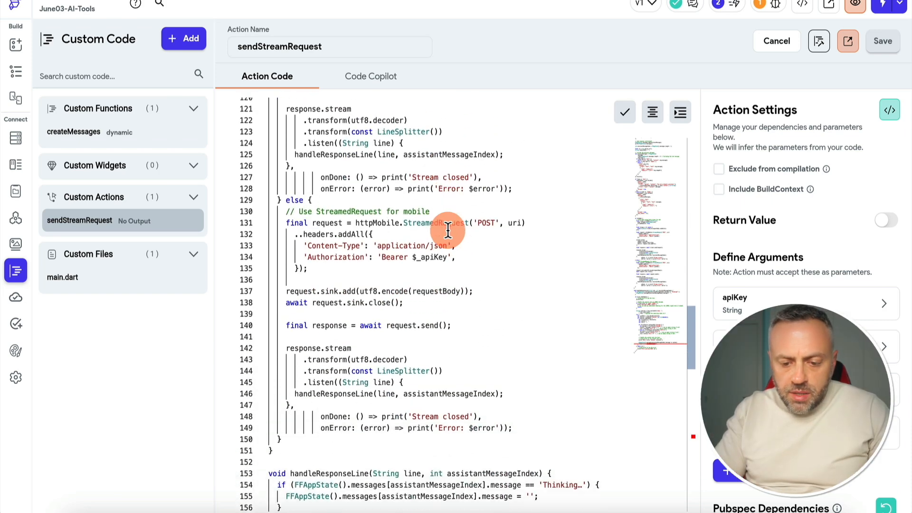
{"action": "scroll", "coordinate": [418, 351], "scroll_direction": "down", "scroll_amount": 7}
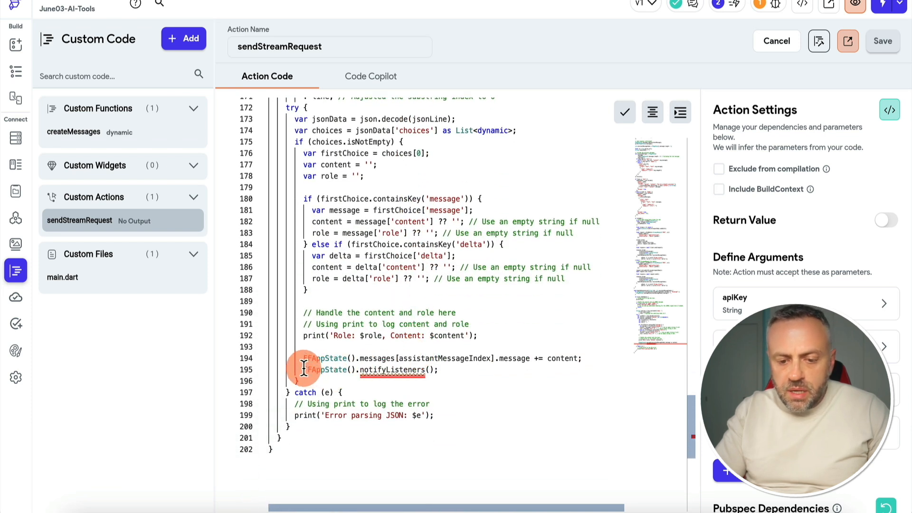
Step: Examine the FFAppState().notifyListeners() call and compare it with the streamed chat reply in the running demo in Google Chrome
{"action": "left_click_drag", "start_coordinate": [303, 370], "coordinate": [449, 370]}
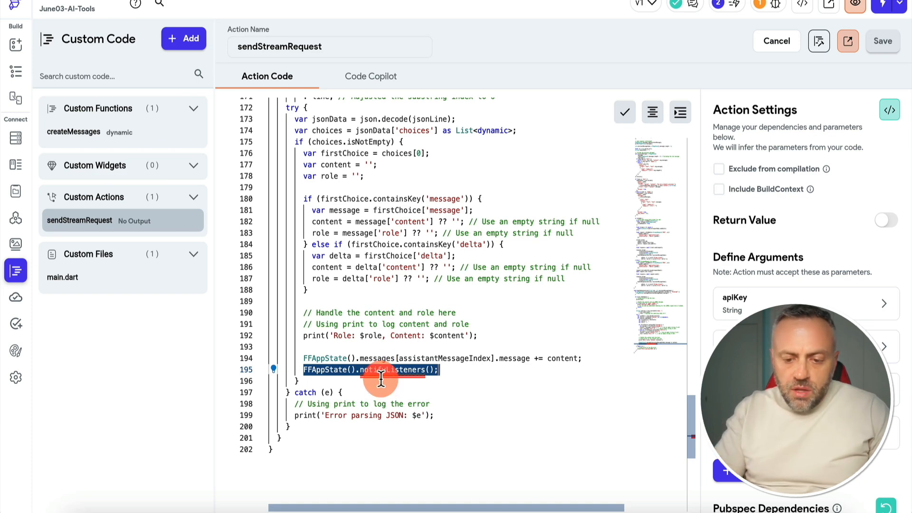
{"action": "left_click", "coordinate": [513, 189]}
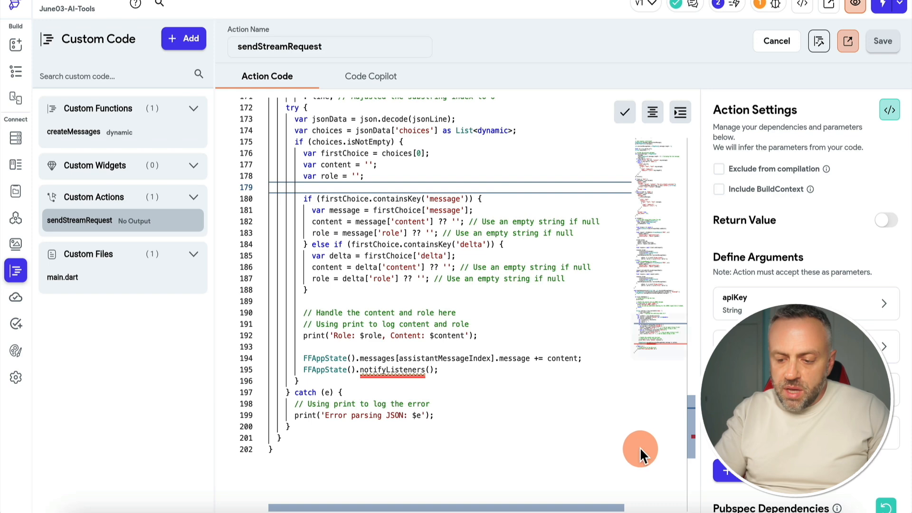
{"action": "left_click", "coordinate": [322, 507]}
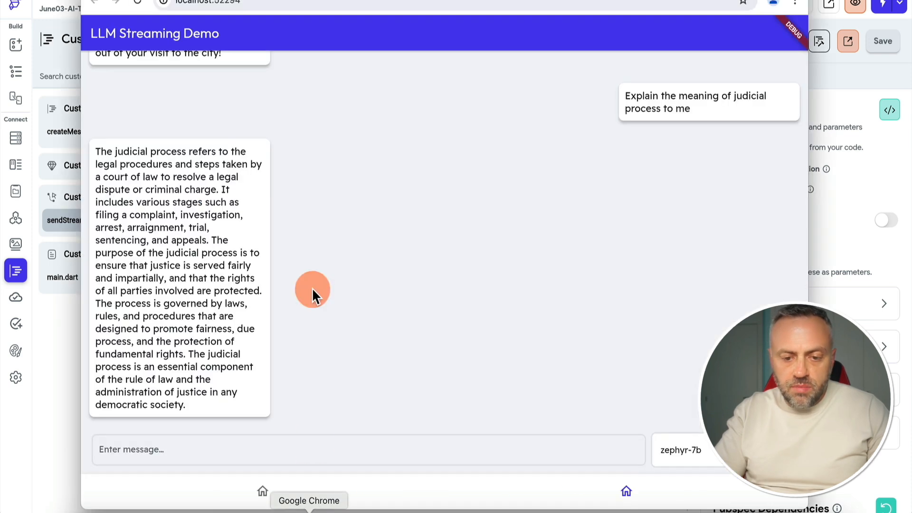
{"action": "left_click", "coordinate": [307, 442]}
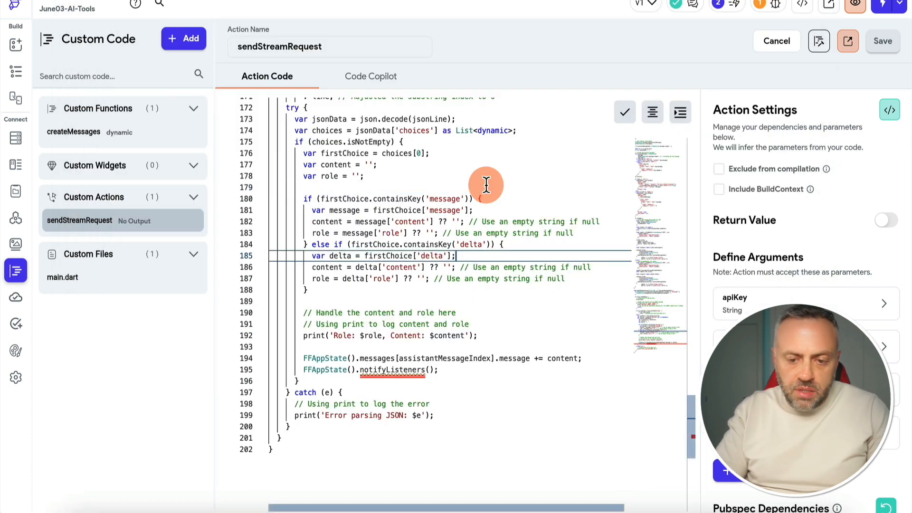
Step: Review the sendStreamRequest code from handleResponseLine back up to the assistant message creation and function parameters
{"action": "scroll", "coordinate": [473, 238], "scroll_direction": "up", "scroll_amount": 9}
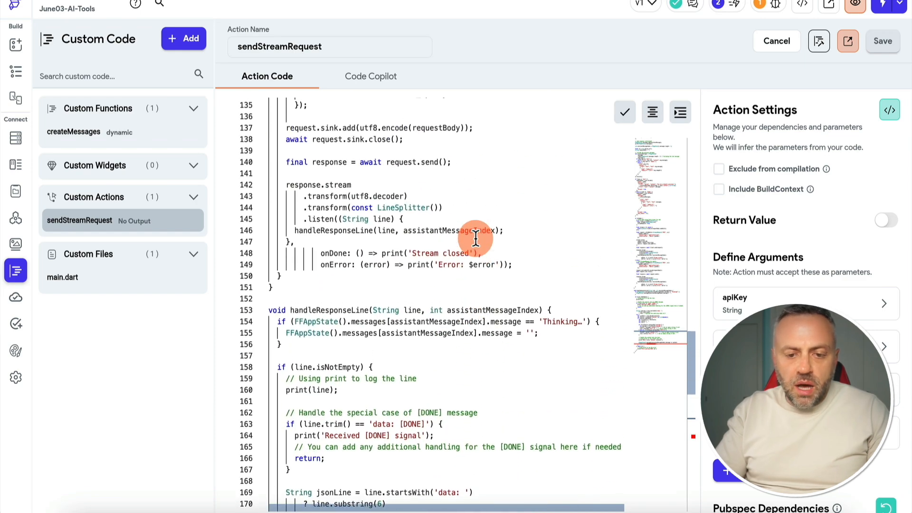
{"action": "scroll", "coordinate": [475, 239], "scroll_direction": "up", "scroll_amount": 9}
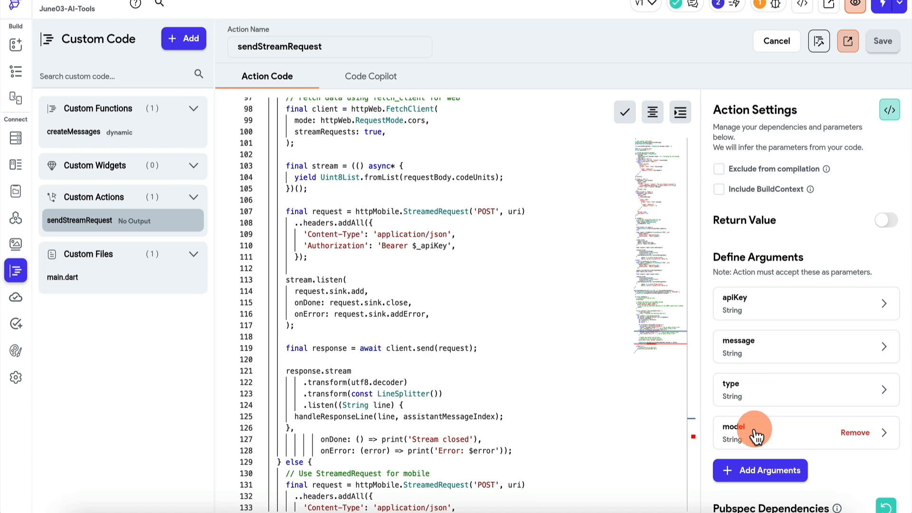
{"action": "scroll", "coordinate": [477, 293], "scroll_direction": "up", "scroll_amount": 15}
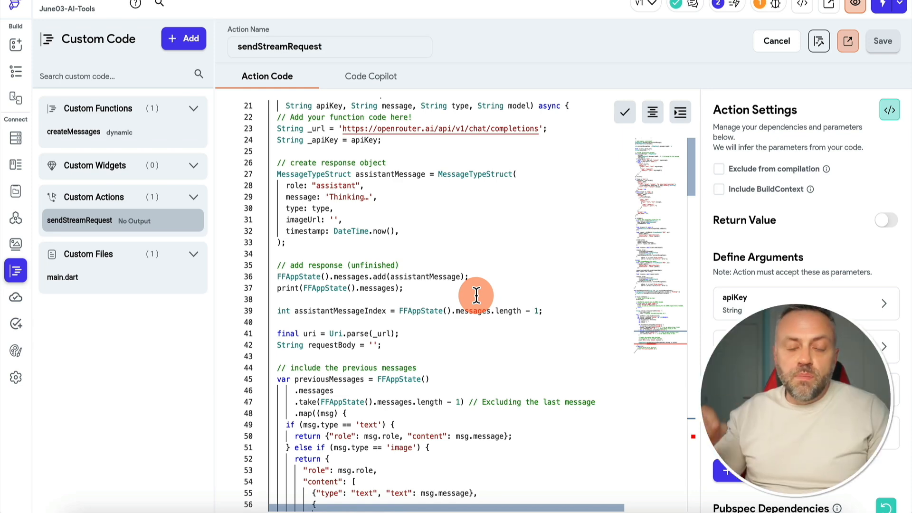
{"action": "scroll", "coordinate": [408, 237], "scroll_direction": "up", "scroll_amount": 5}
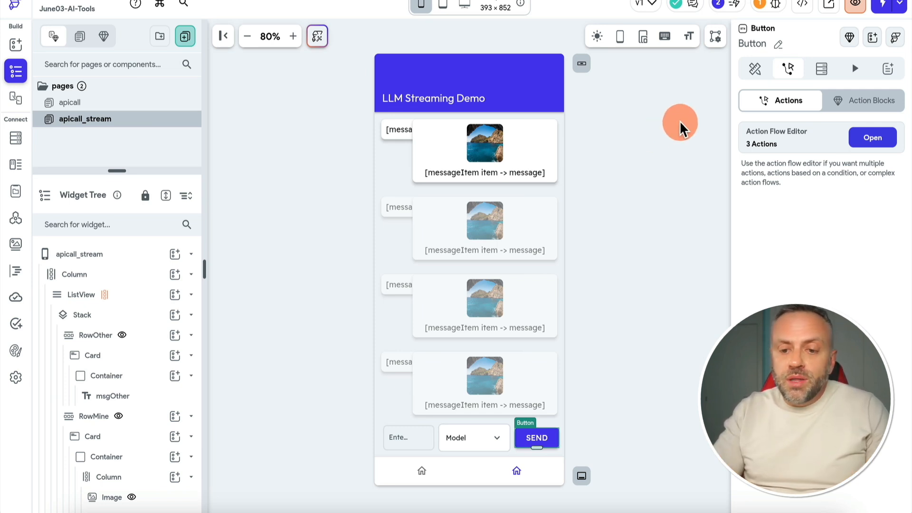
Step: Check the Developer Menu's code export options and the Test, Run & Publish options, closing each without choosing anything
{"action": "left_click", "coordinate": [806, 3]}
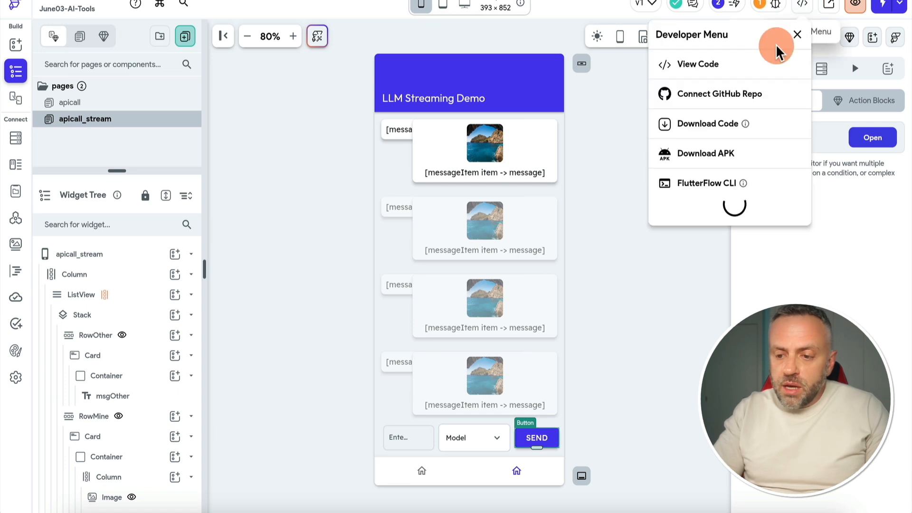
{"action": "left_click", "coordinate": [663, 281]}
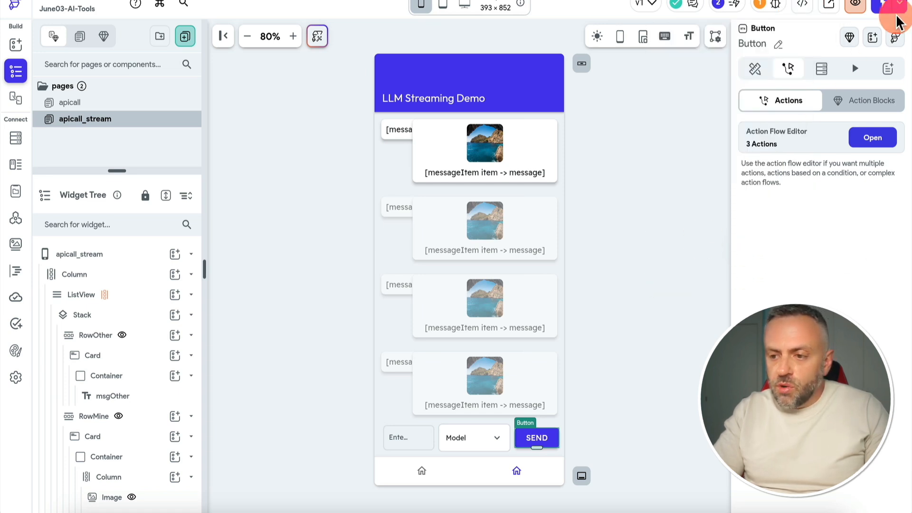
{"action": "left_click", "coordinate": [883, 6]}
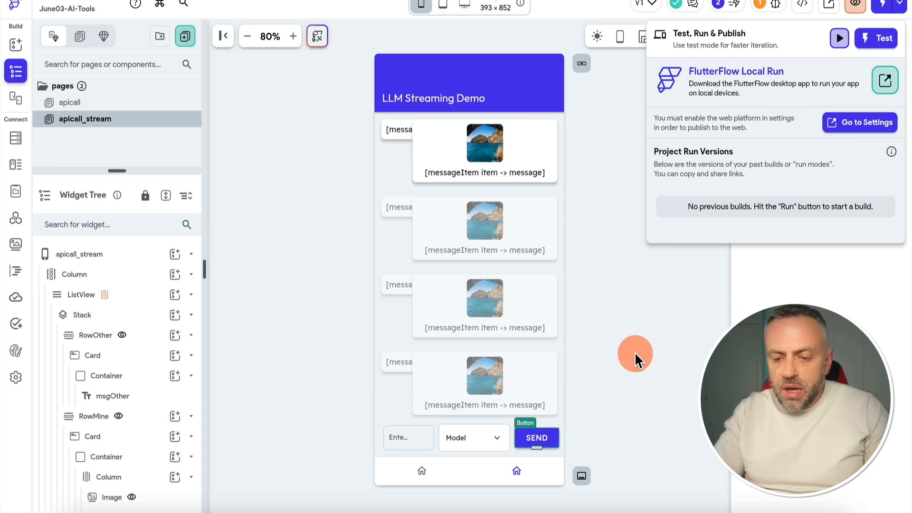
{"action": "left_click", "coordinate": [635, 352]}
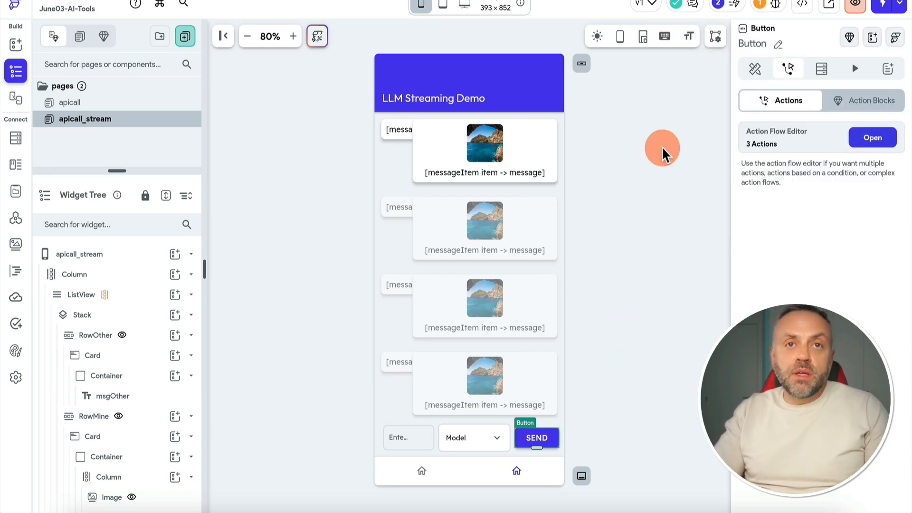